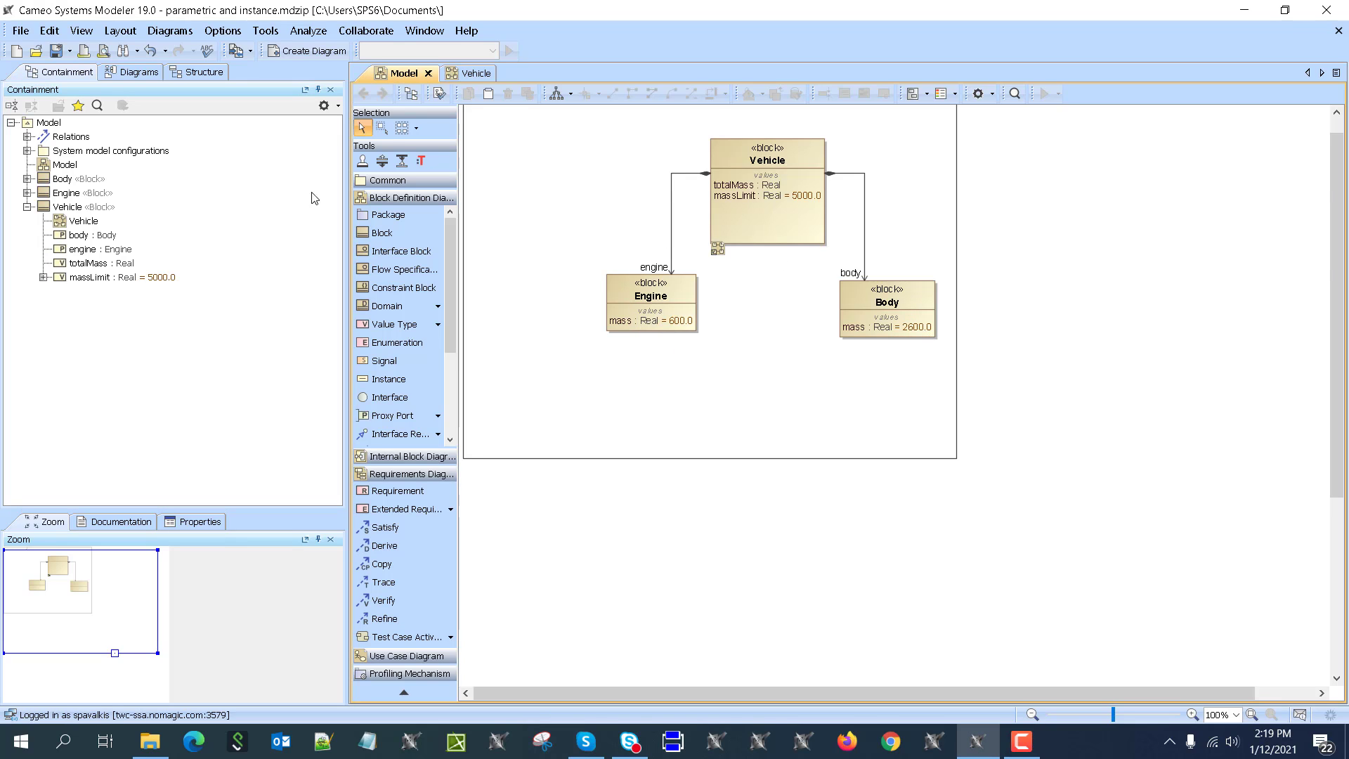
# Delete the existing parametric diagram from the Vehicle block and shrink the block's symbol to fit its content.
pyautogui.click(116, 223)
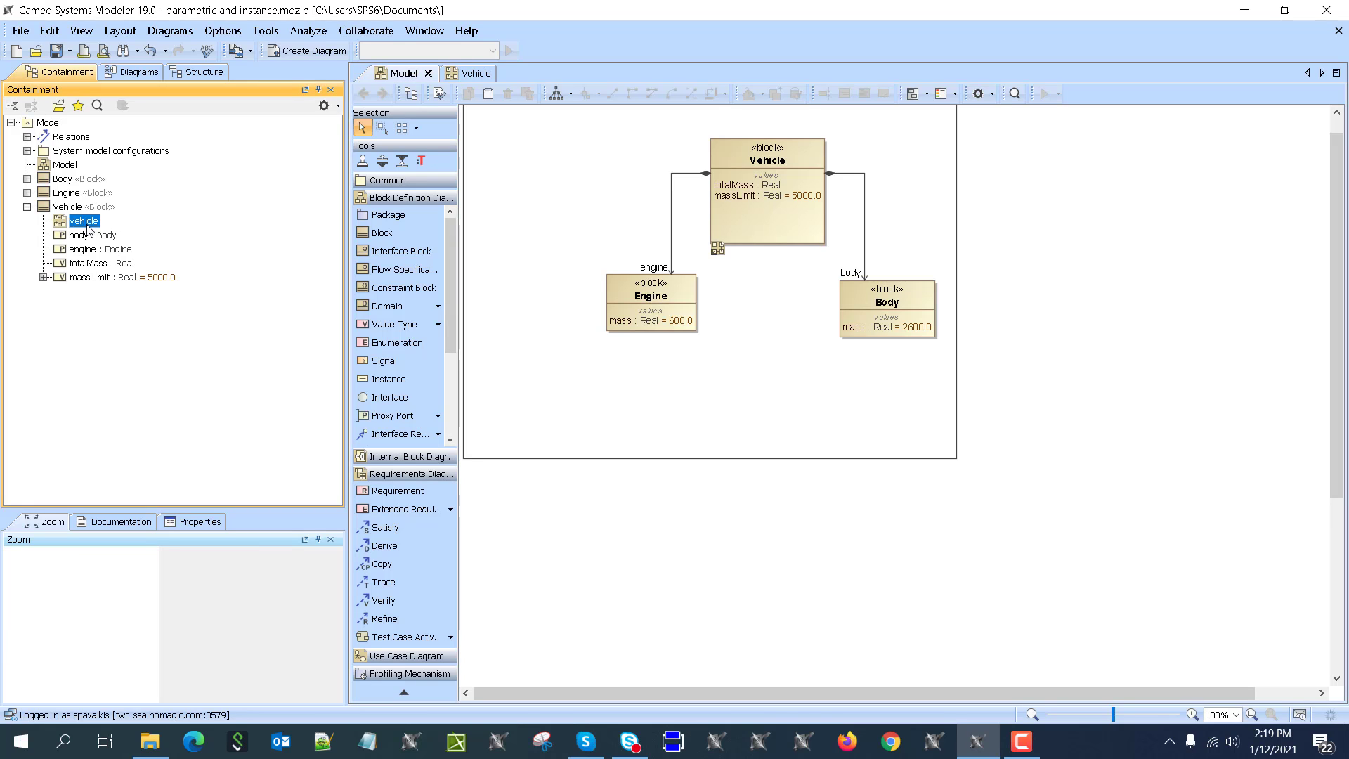
pyautogui.press('Delete')
pyautogui.click(782, 382)
pyautogui.click(783, 218)
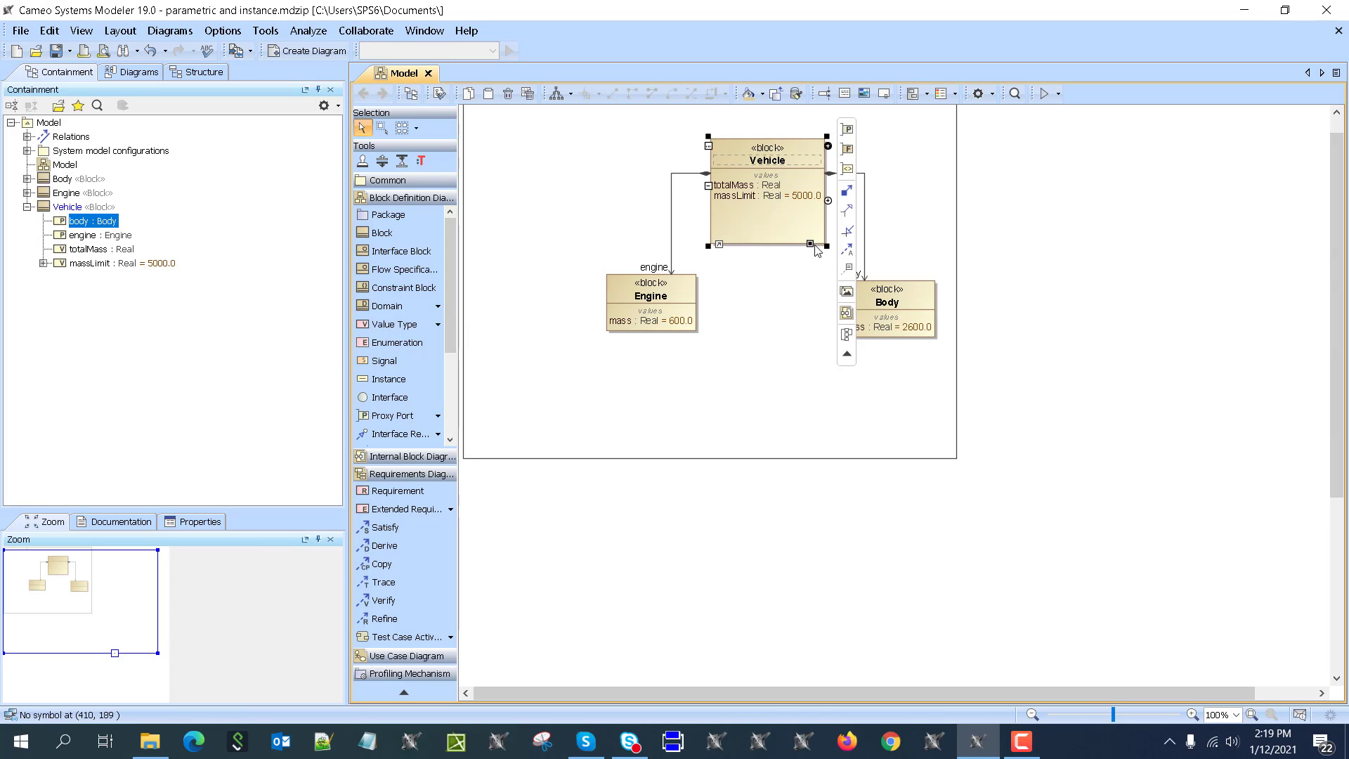
pyautogui.click(812, 241)
pyautogui.click(716, 353)
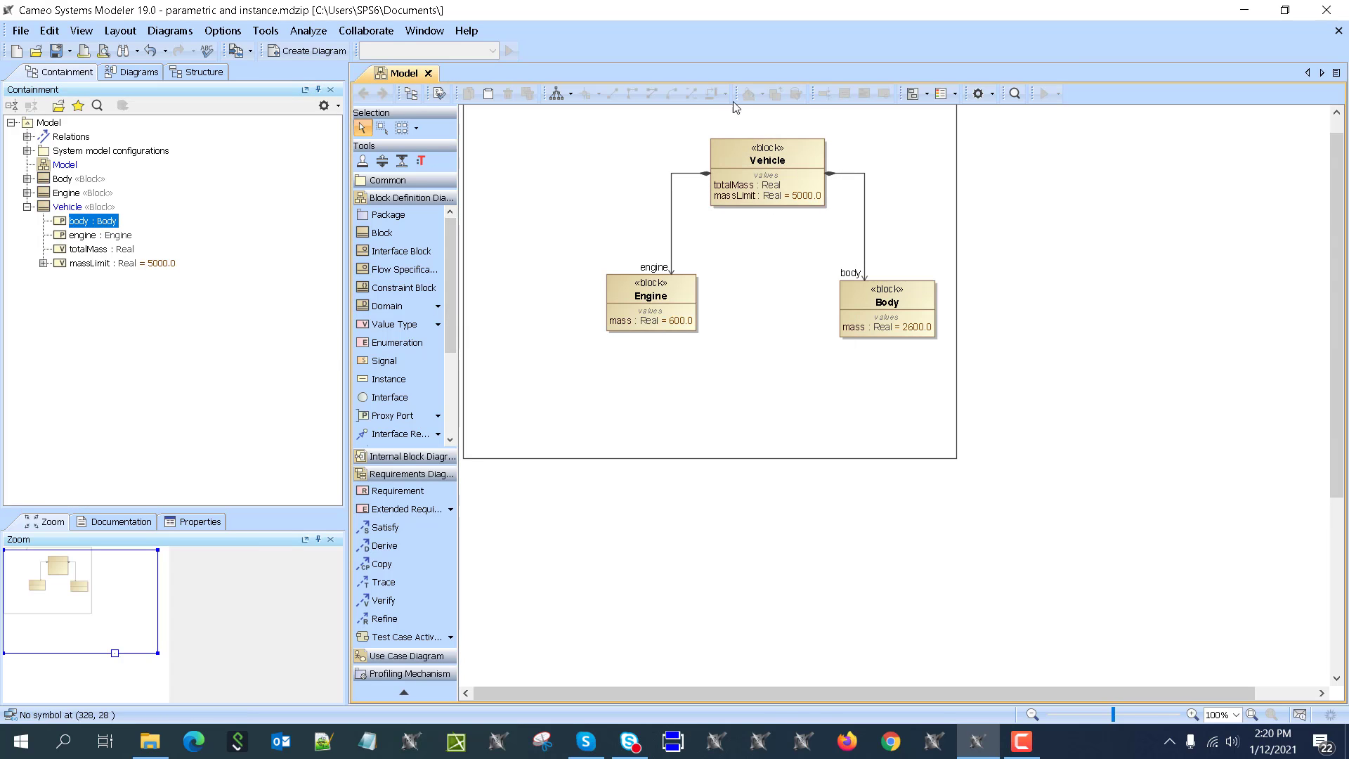
# Start the Parametric Equation Wizard on the Vehicle block and parse and map the equation totalMass=mass1+mass2.
pyautogui.click(66, 210)
pyautogui.rightClick(67, 214)
pyautogui.click(57, 211)
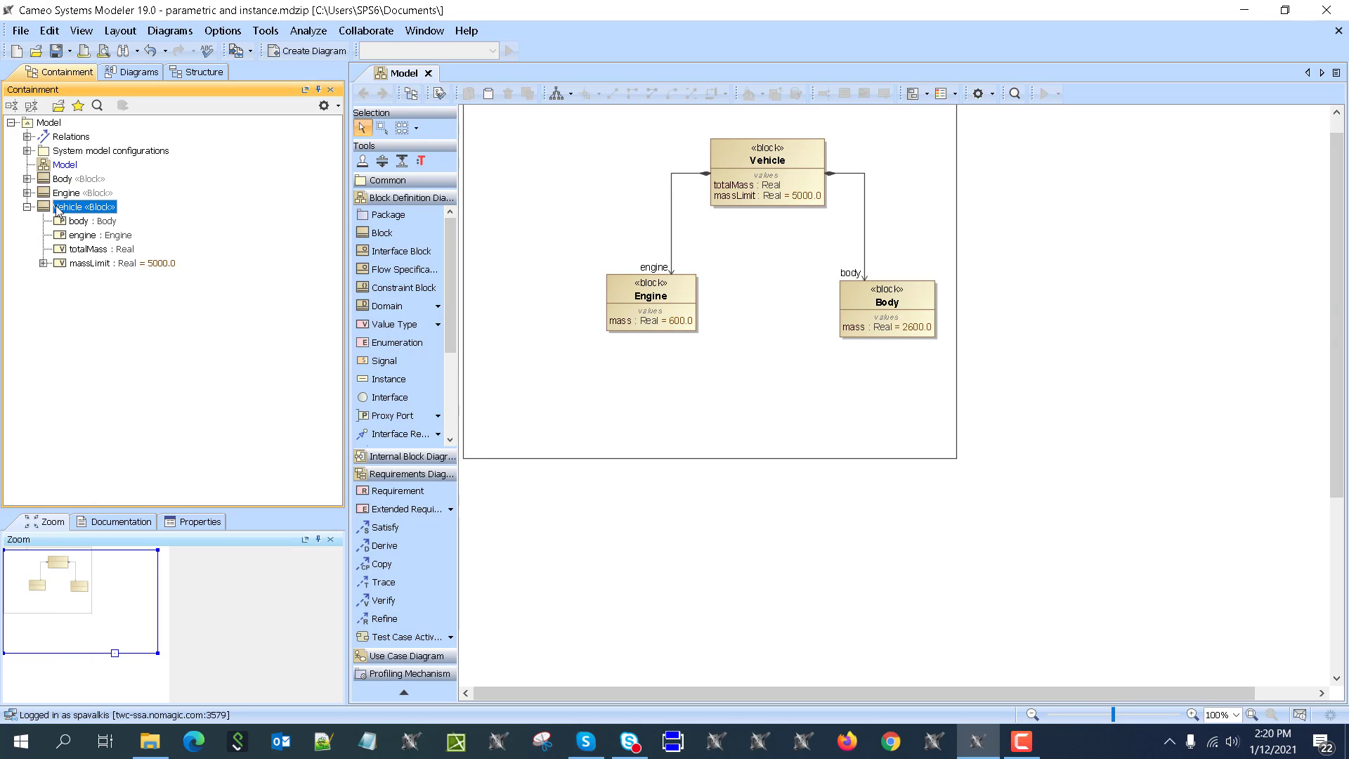
pyautogui.click(734, 281)
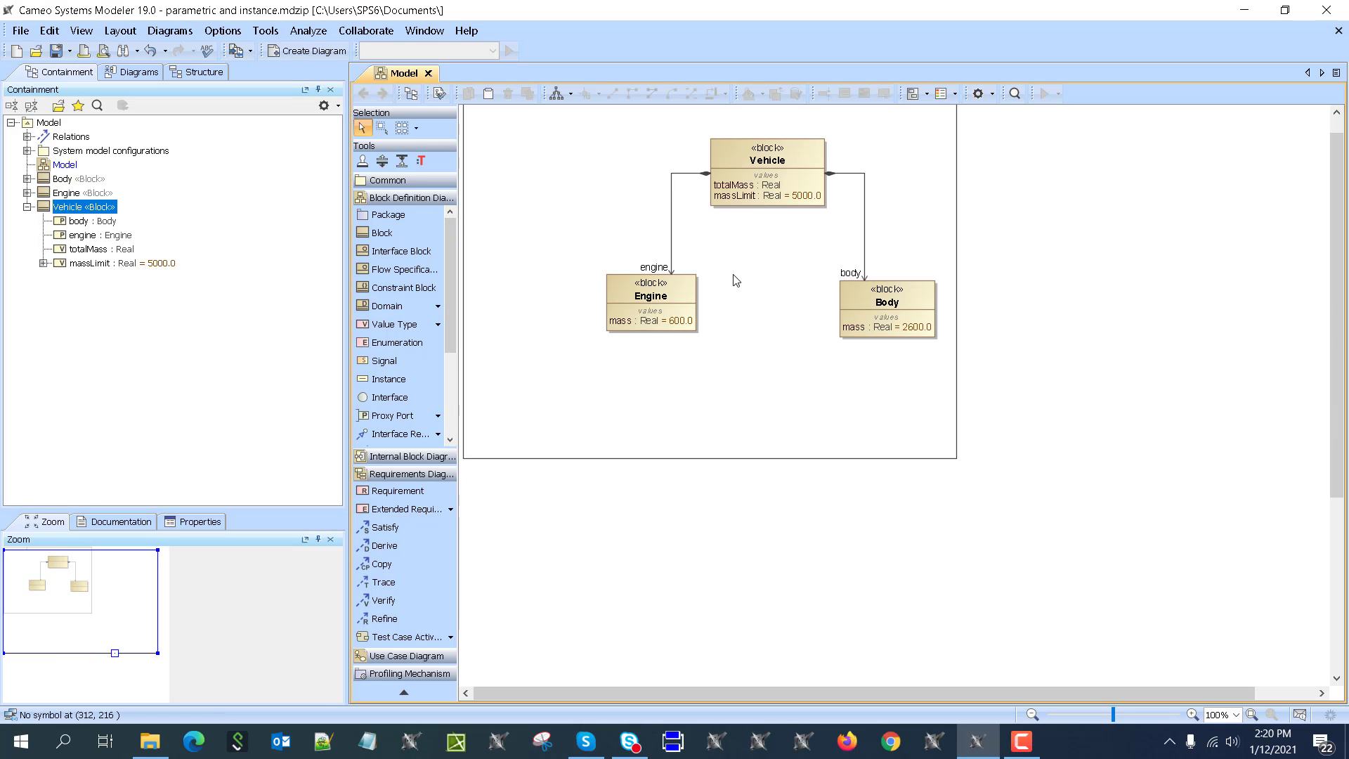
pyautogui.rightClick(744, 161)
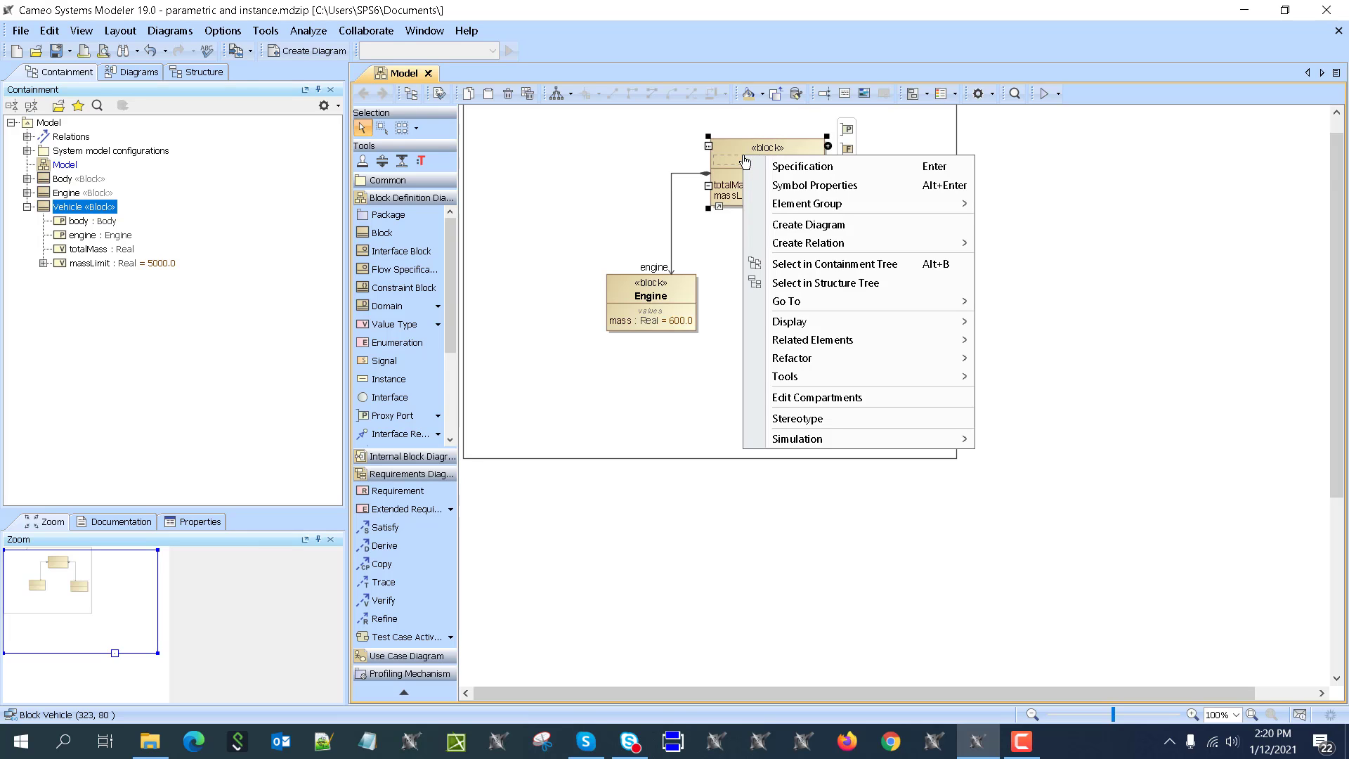
pyautogui.click(738, 155)
pyautogui.rightClick(737, 155)
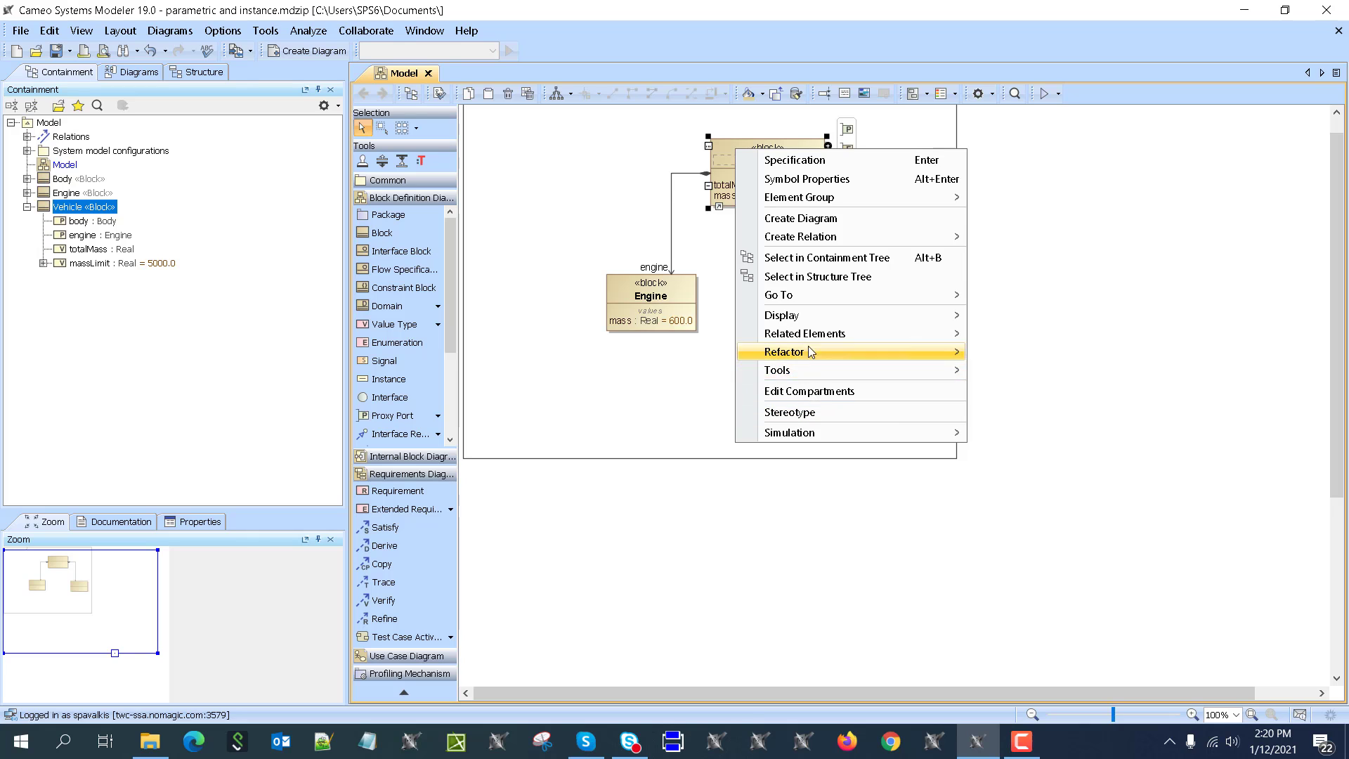
pyautogui.moveTo(954, 378)
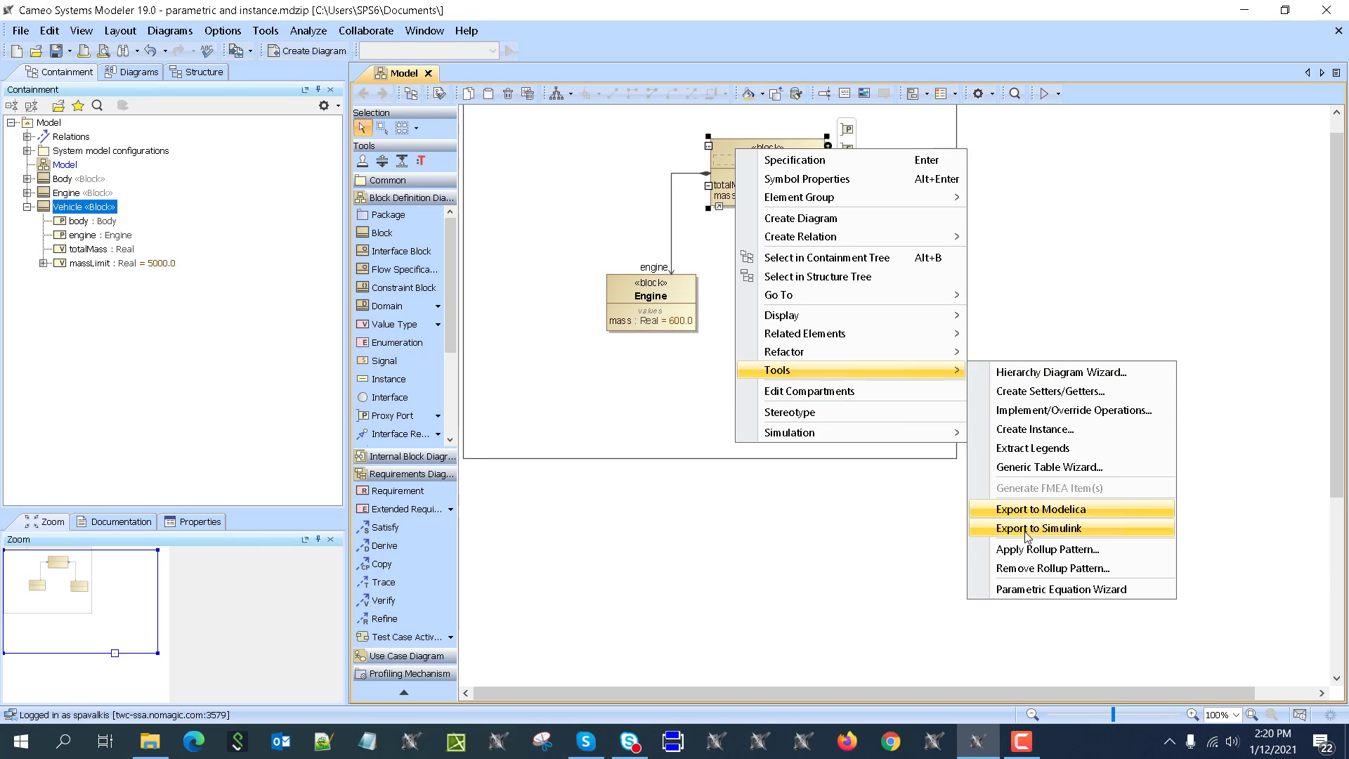
pyautogui.click(1054, 590)
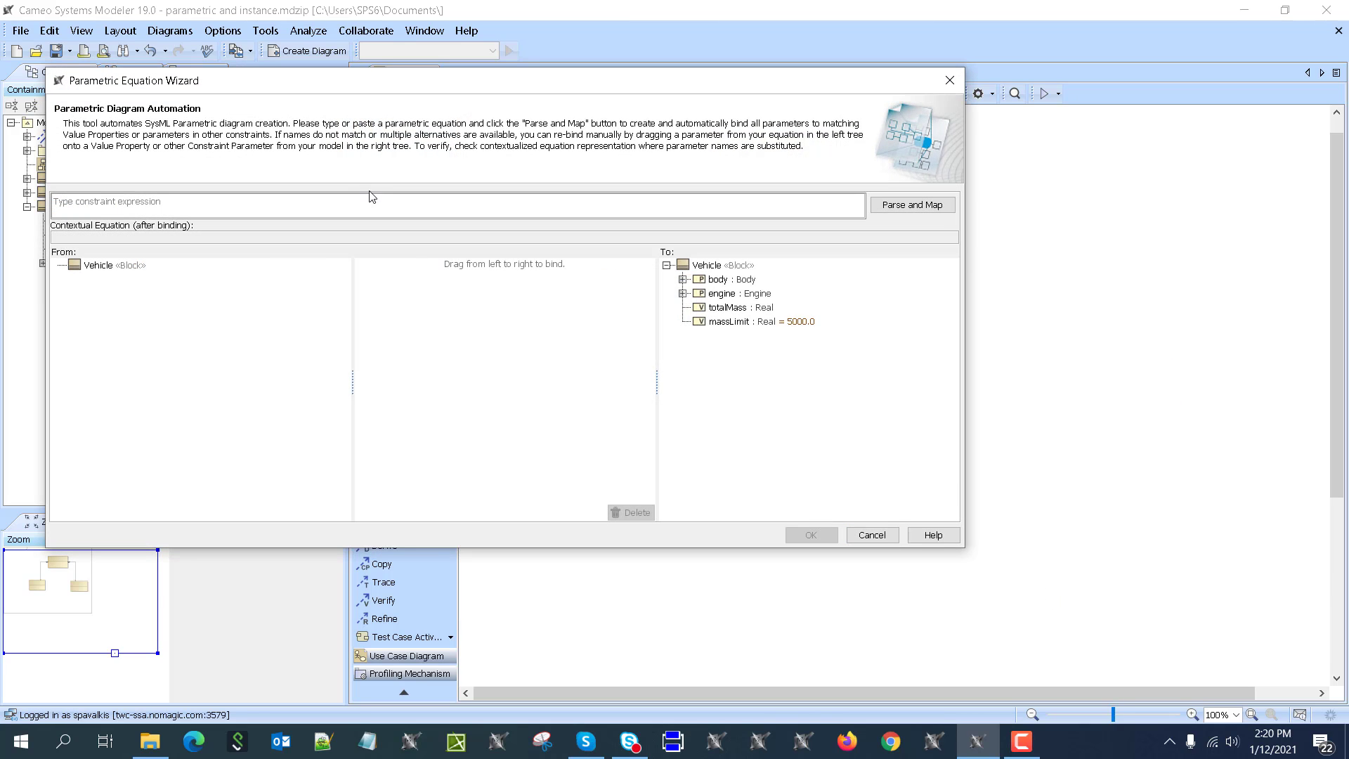
pyautogui.write('totalMass=mass1+mass2')
pyautogui.click(911, 205)
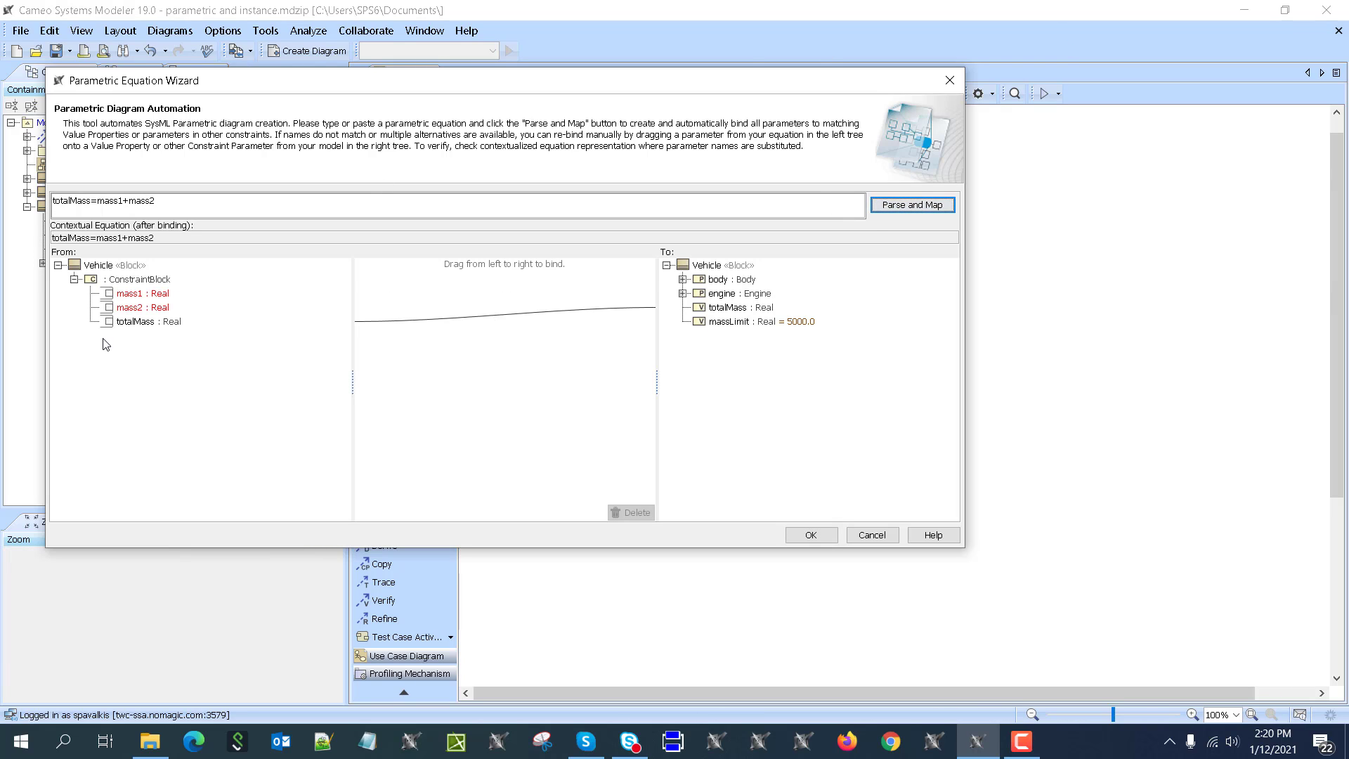
# Bind mass1 to the body's mass and mass2 to the engine's mass, and generate the parametric diagram.
pyautogui.click(683, 282)
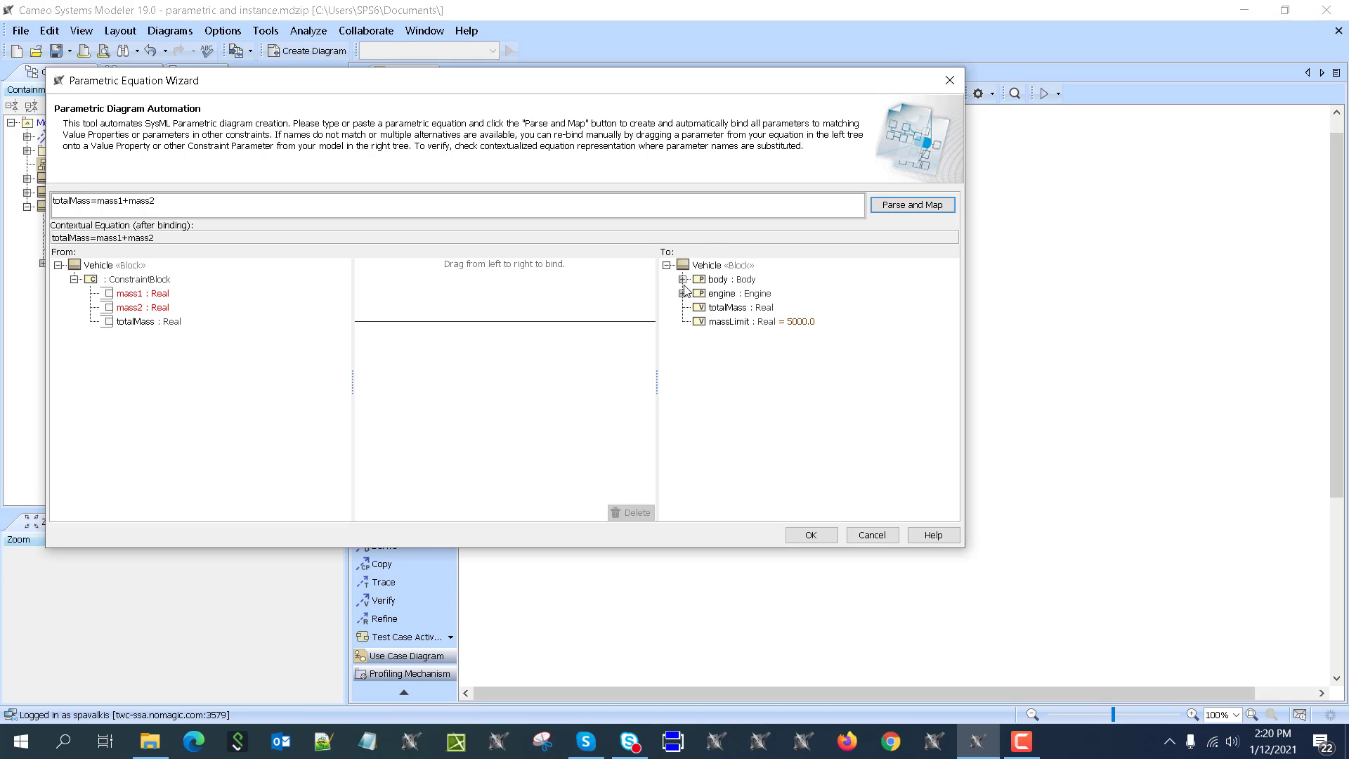
pyautogui.click(683, 293)
pyautogui.click(682, 279)
pyautogui.moveTo(121, 295); pyautogui.dragTo(715, 293)
pyautogui.moveTo(140, 307); pyautogui.dragTo(713, 323)
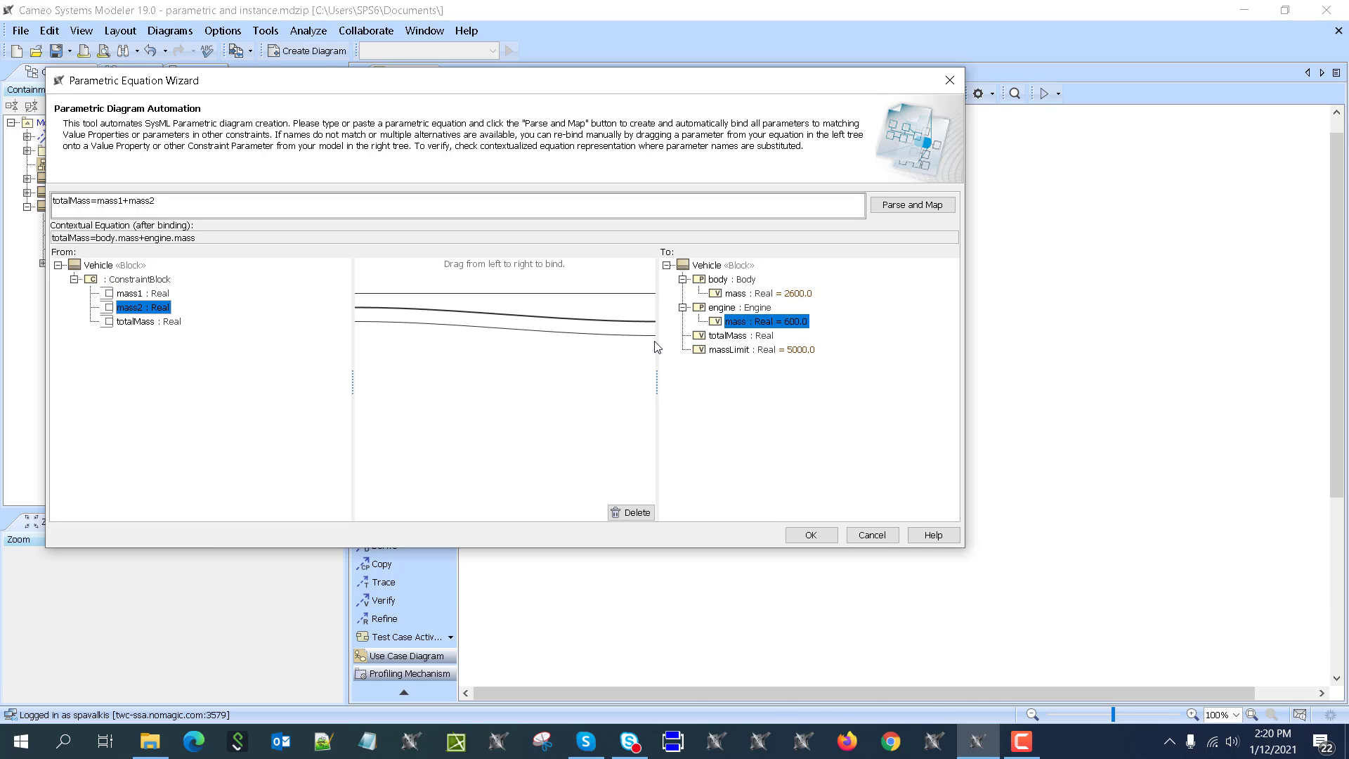
pyautogui.click(826, 537)
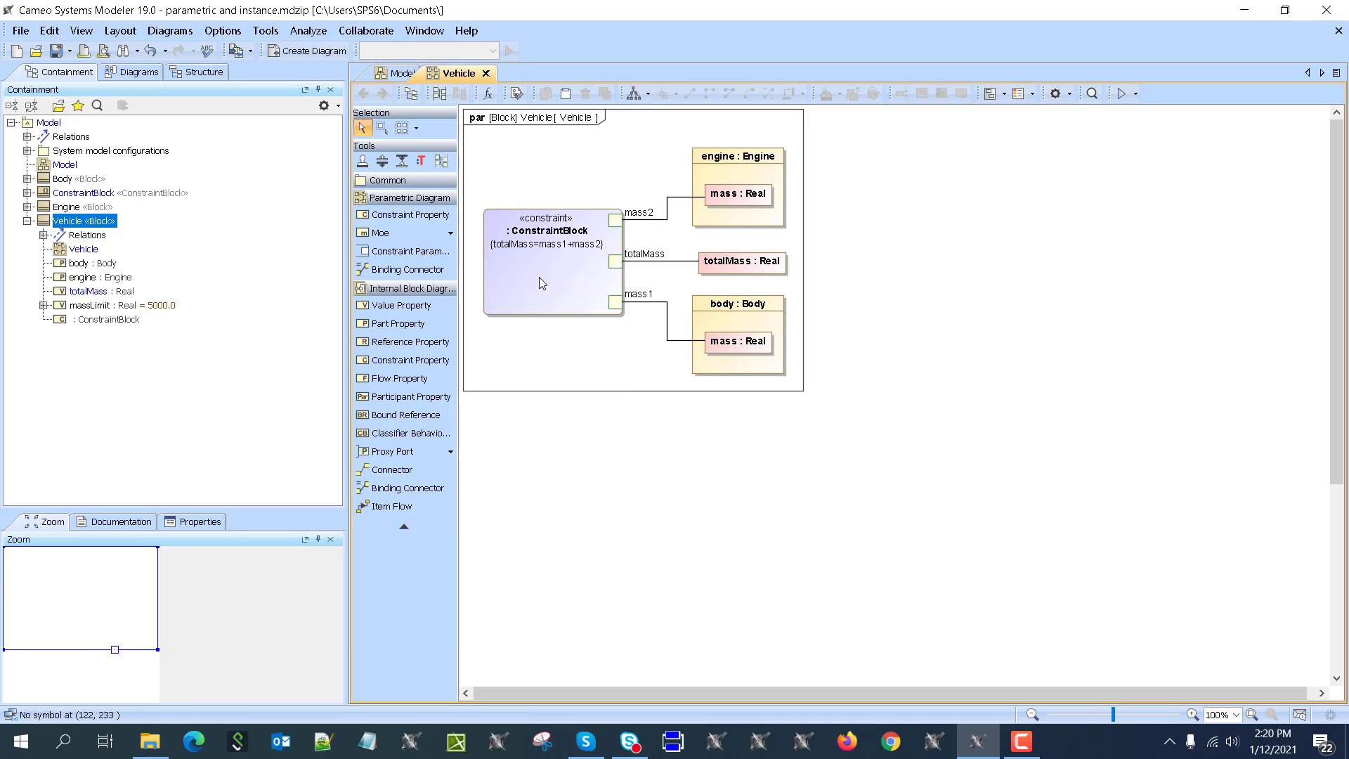
# Check the Vehicle block in the Model diagram, return to its parametric diagram and review the equation's bindings in the Parametric Equation Wizard.
pyautogui.click(399, 73)
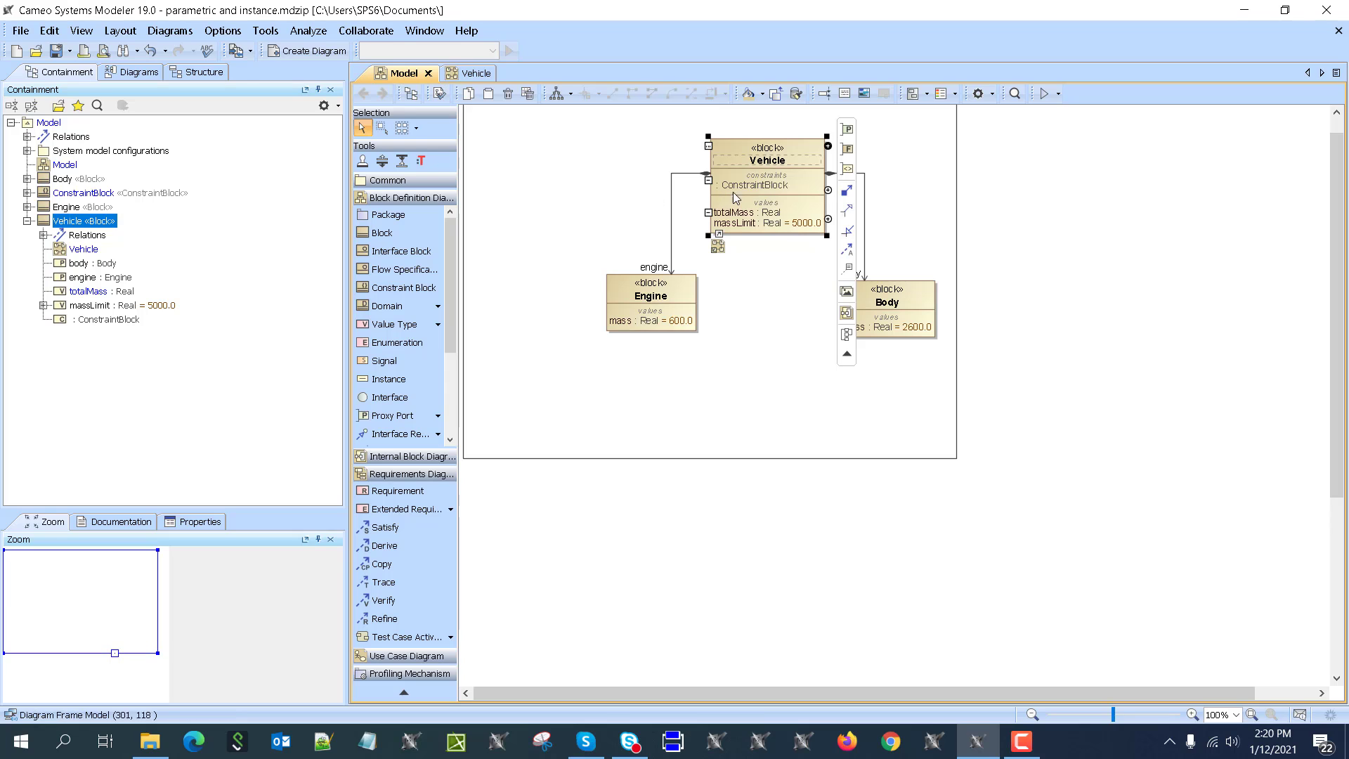
pyautogui.click(718, 246)
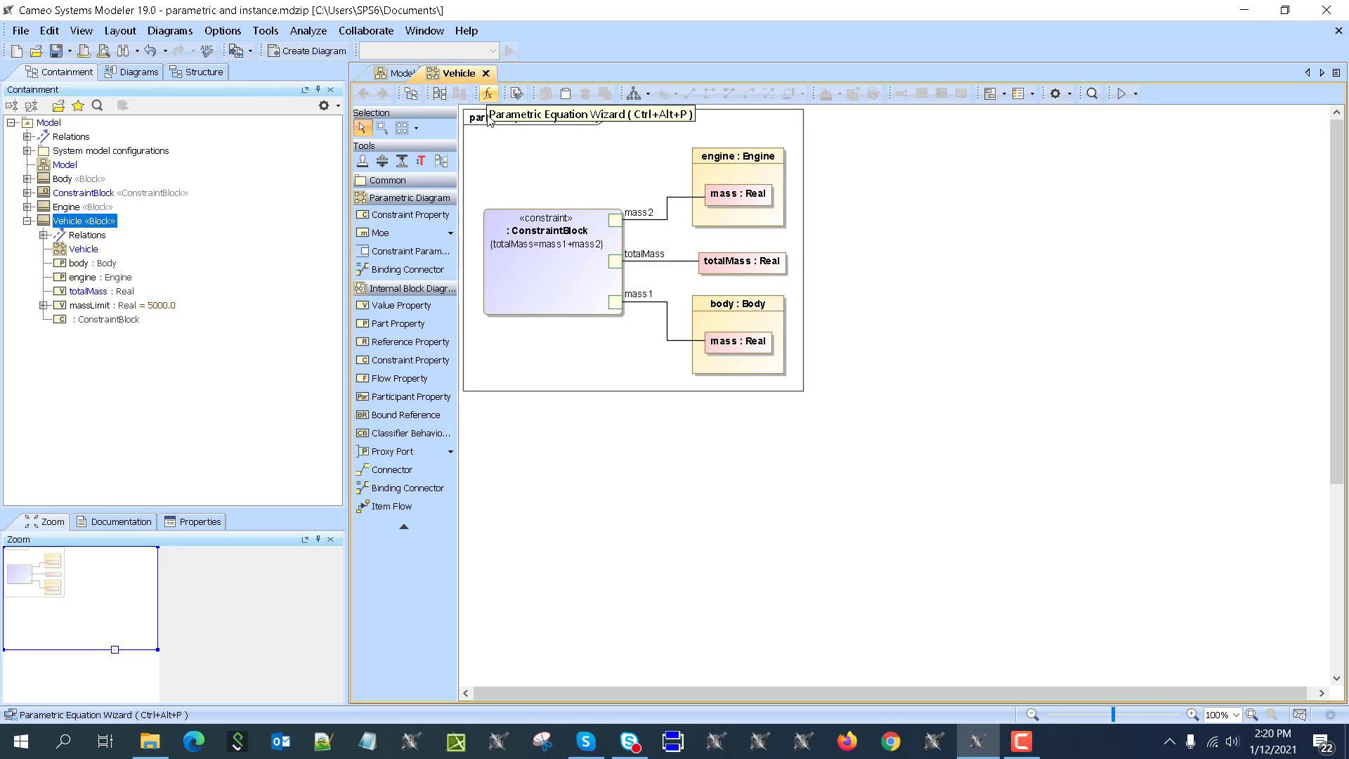
pyautogui.click(526, 312)
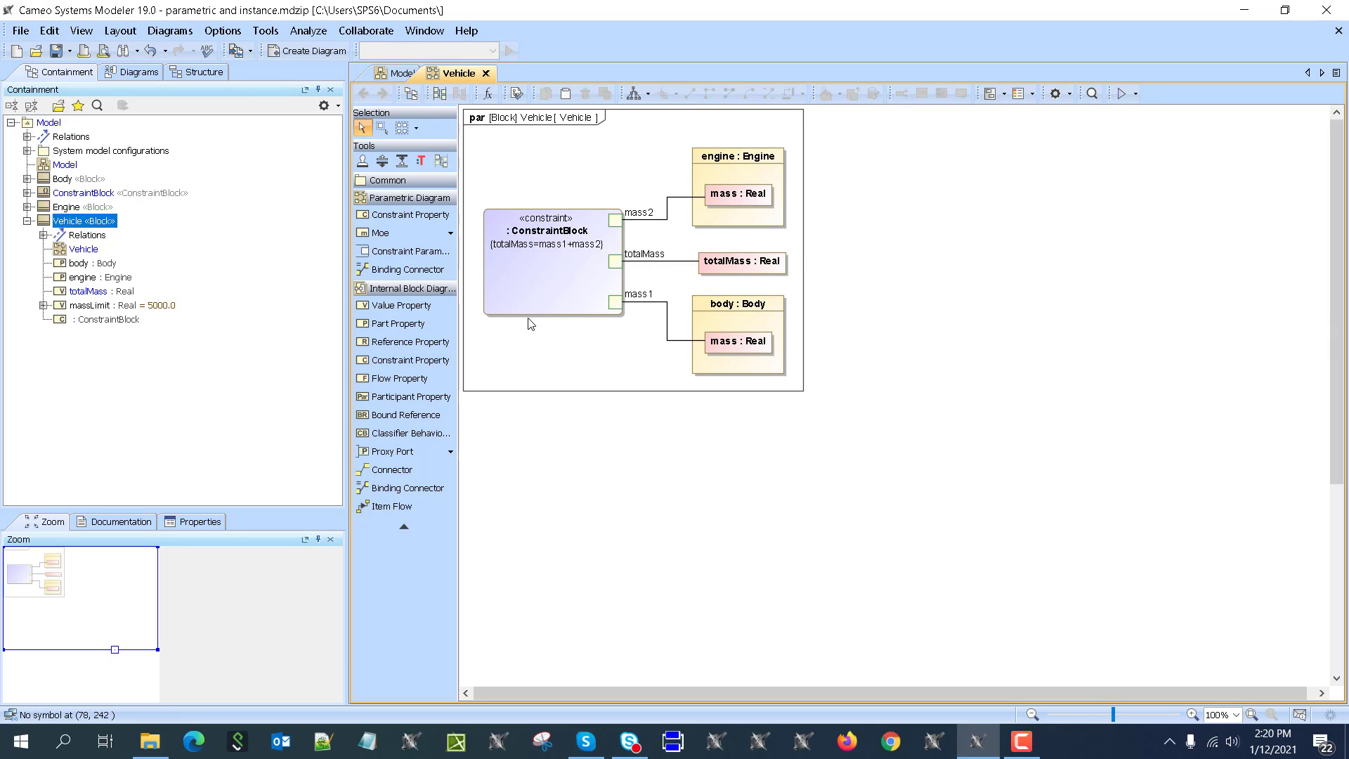
pyautogui.click(488, 93)
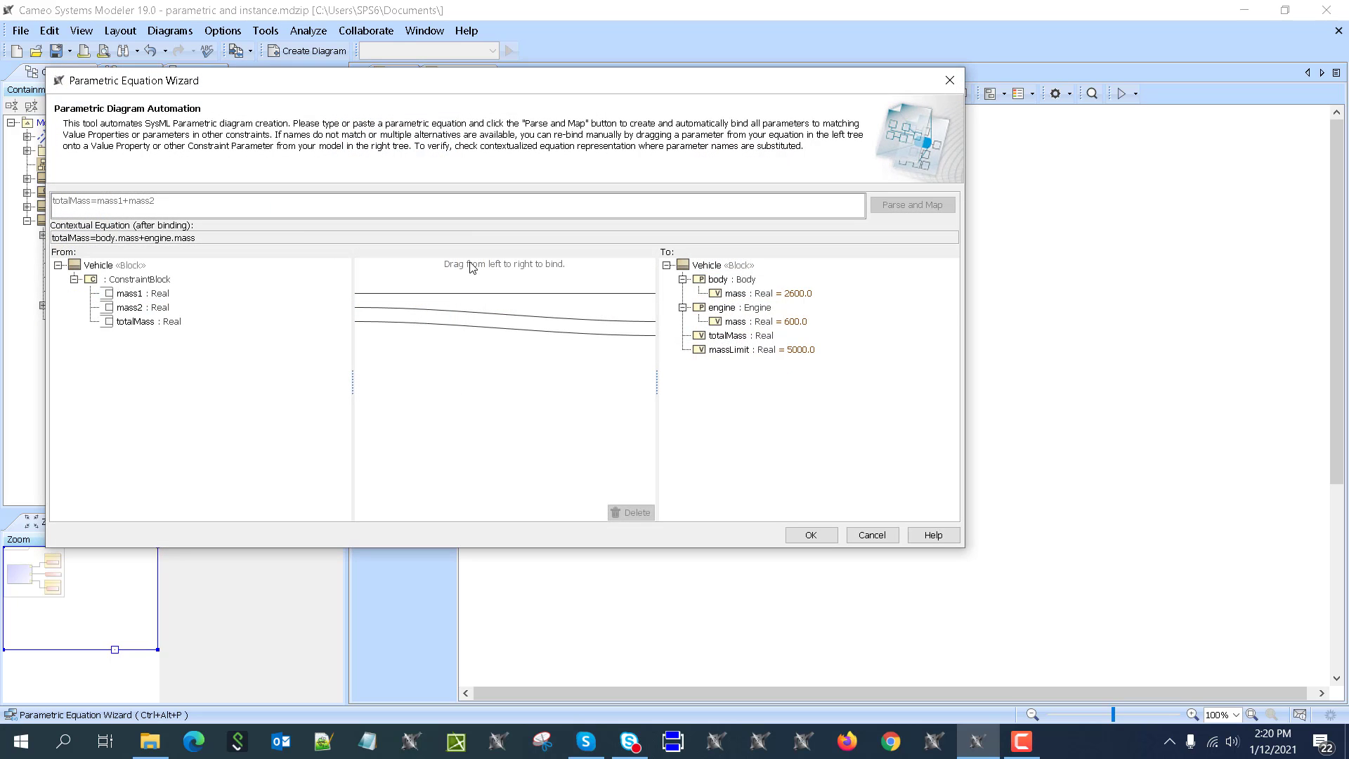
pyautogui.click(869, 536)
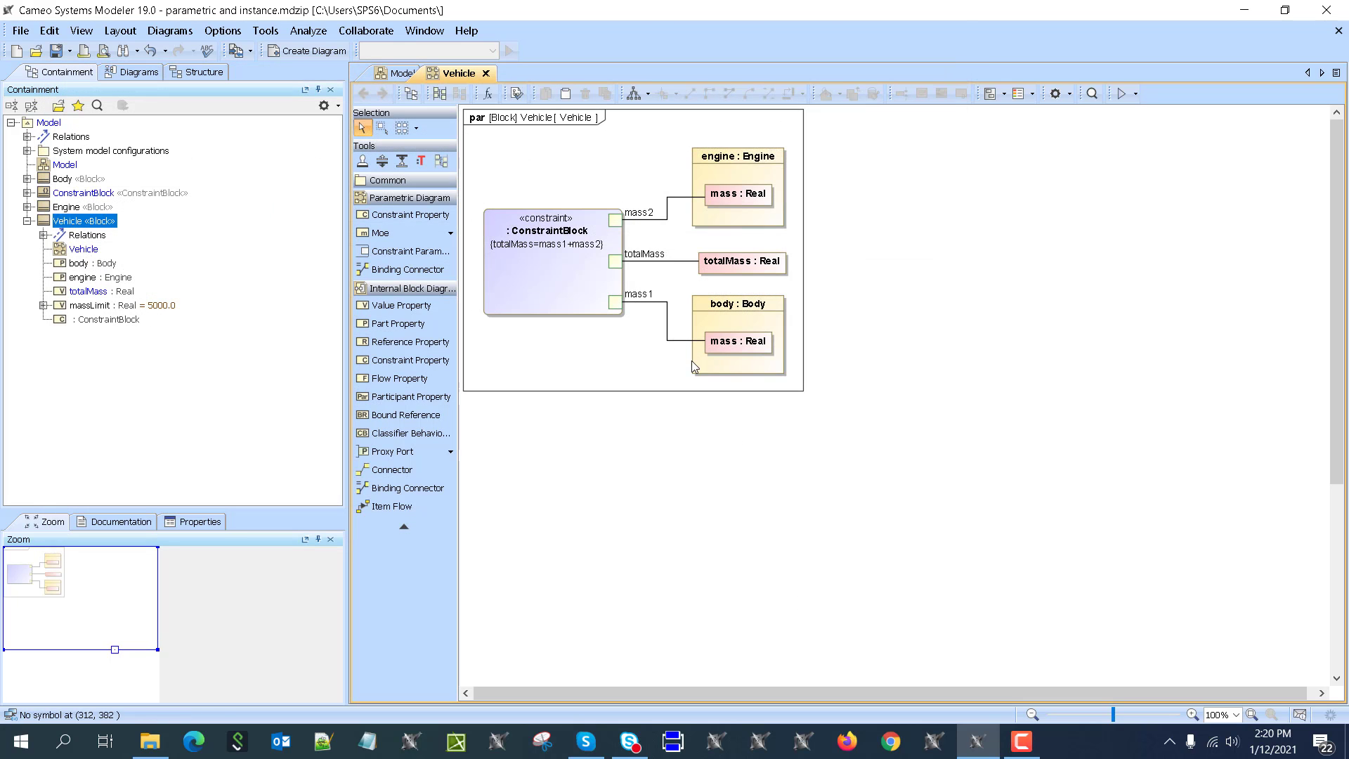
# Add a second constraint, TotalMass<MassLimit, to the Vehicle parametric diagram with the Parametric Equation Wizard, mapping its parameters automatically.
pyautogui.click(488, 94)
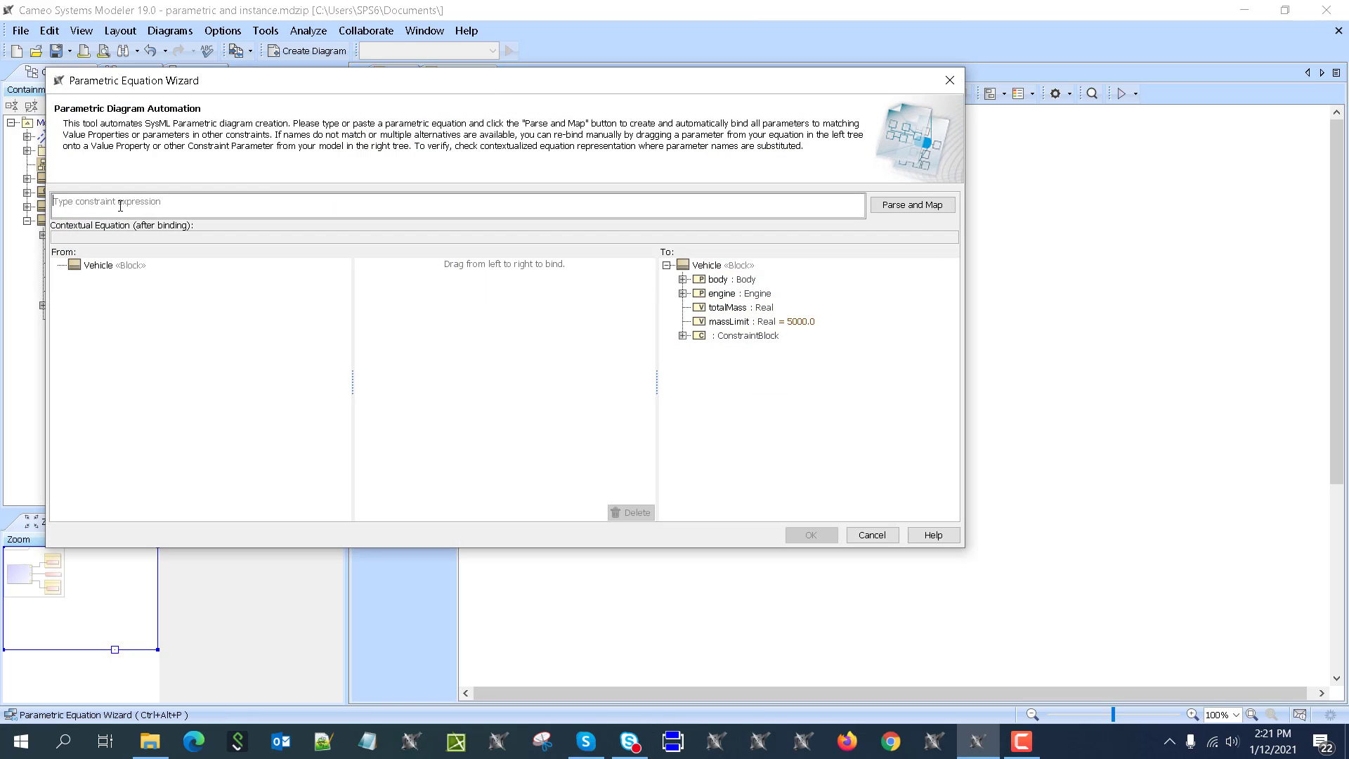
pyautogui.write('Tota')
pyautogui.click(915, 205)
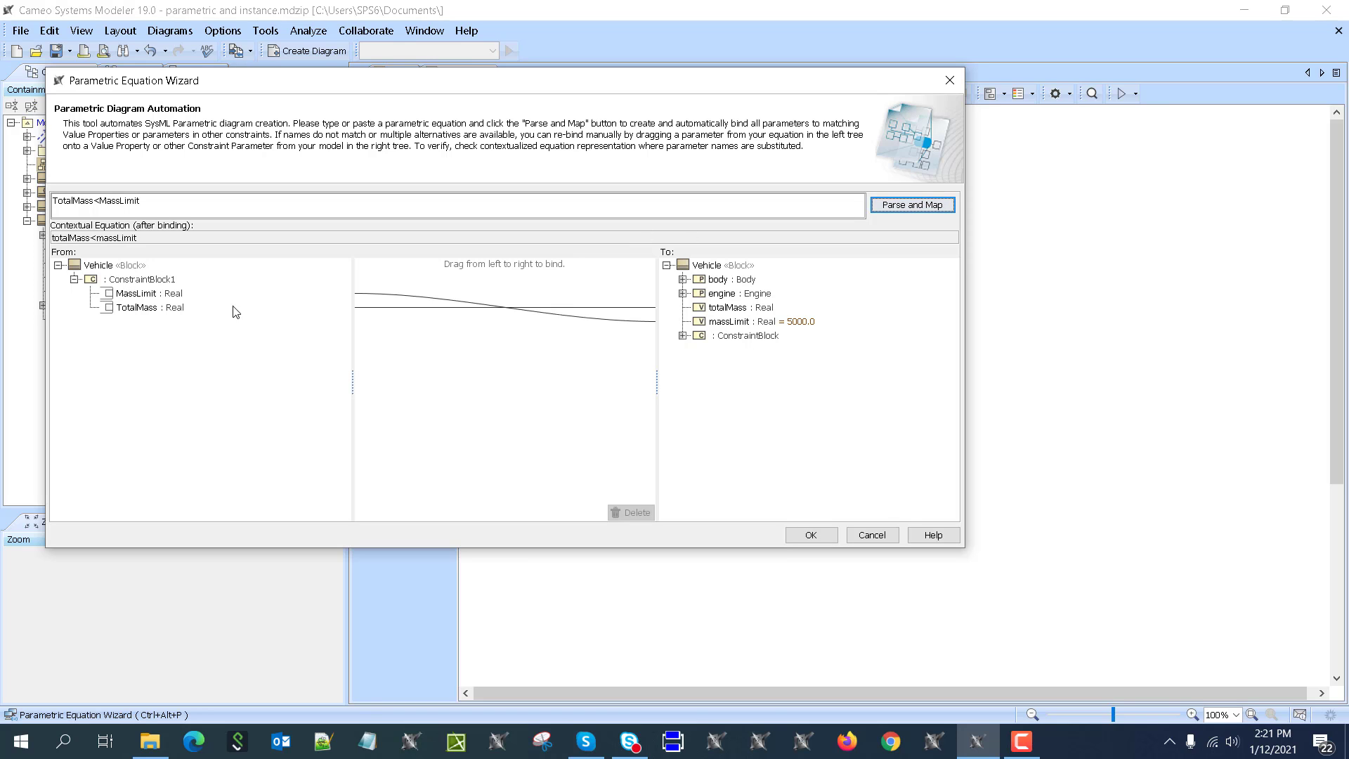
pyautogui.click(810, 536)
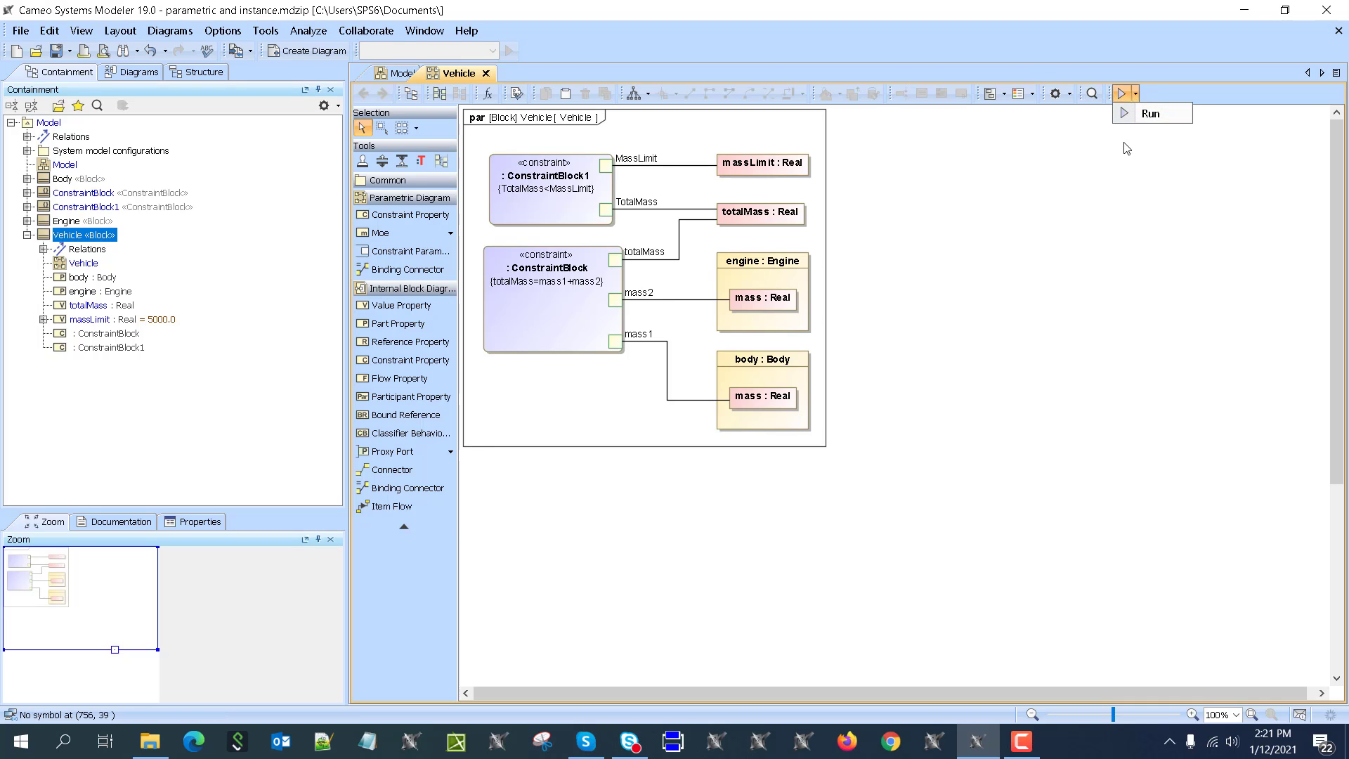
# Run the Vehicle simulation, enlarge the simulation area and expand the body and engine variables.
pyautogui.click(1121, 95)
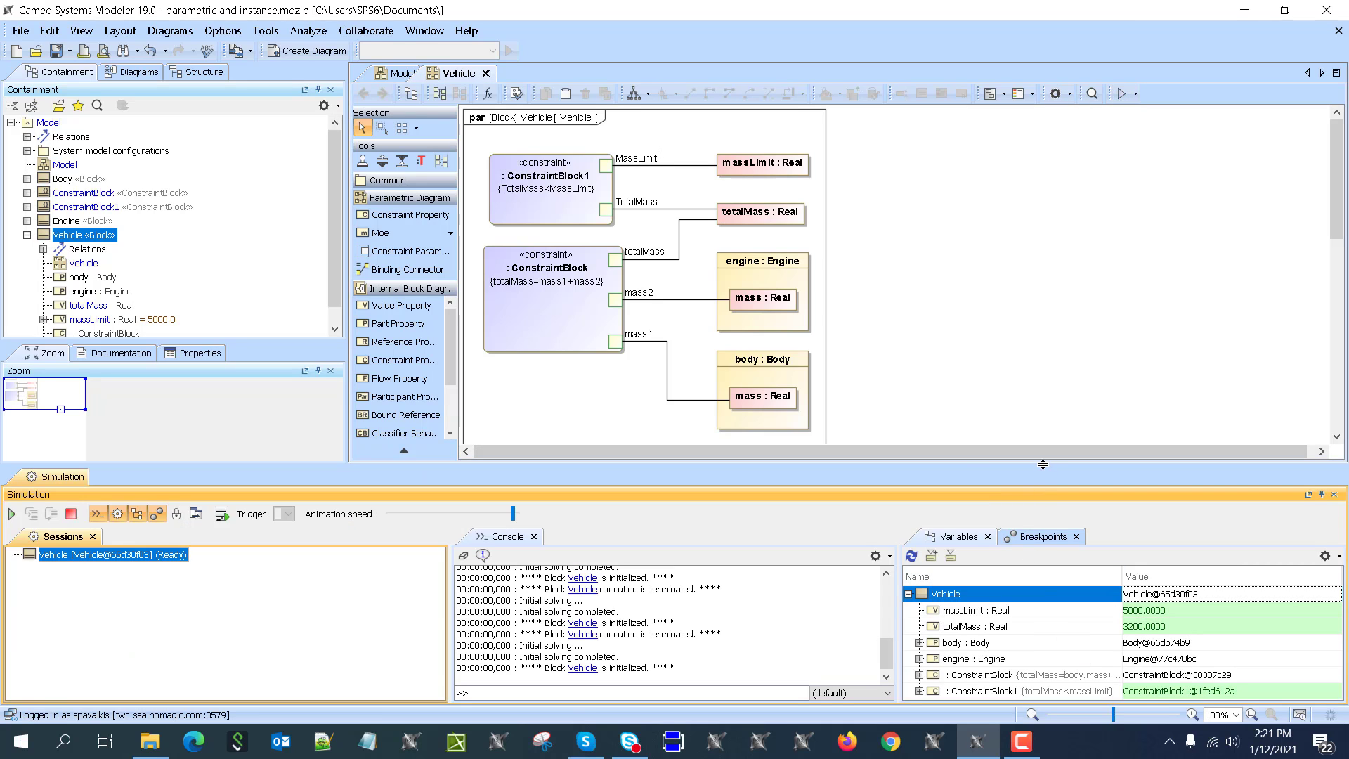
pyautogui.moveTo(1042, 464); pyautogui.dragTo(1038, 433)
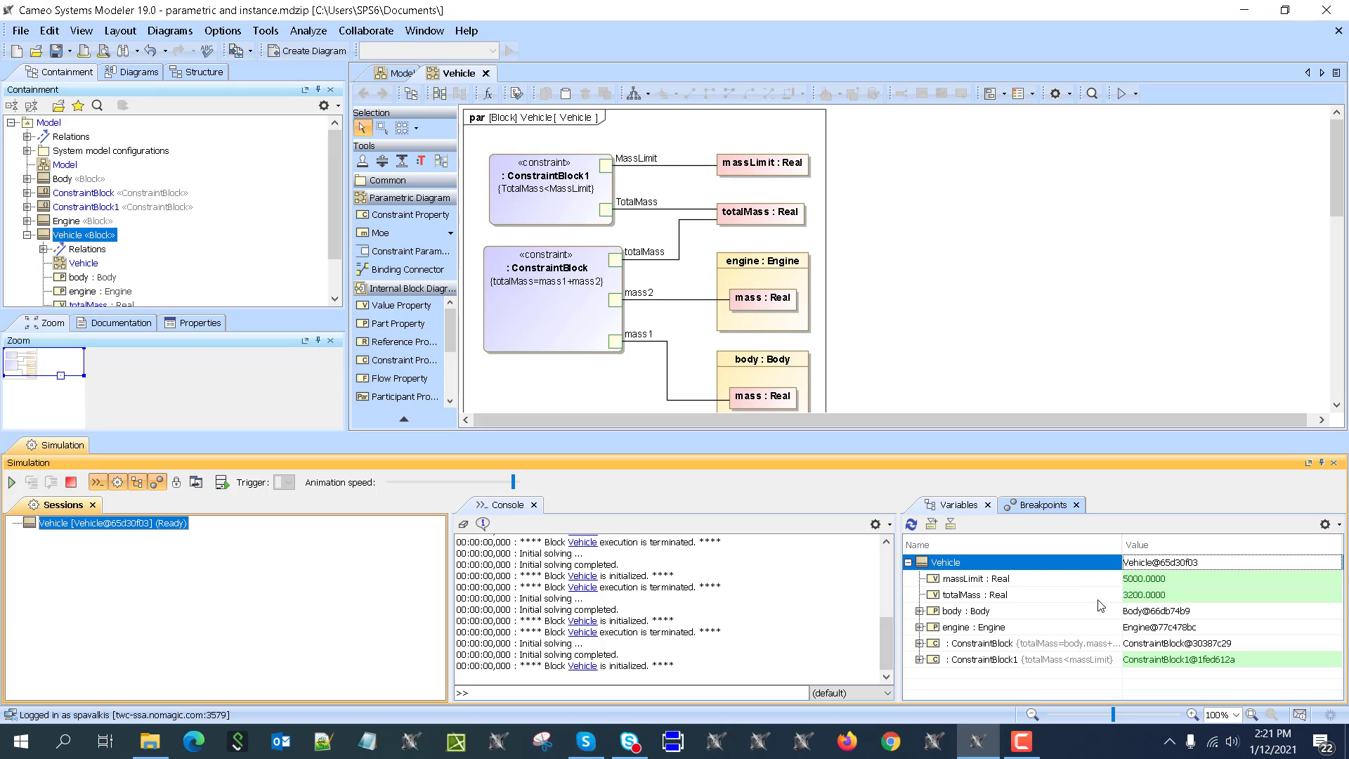
pyautogui.click(920, 612)
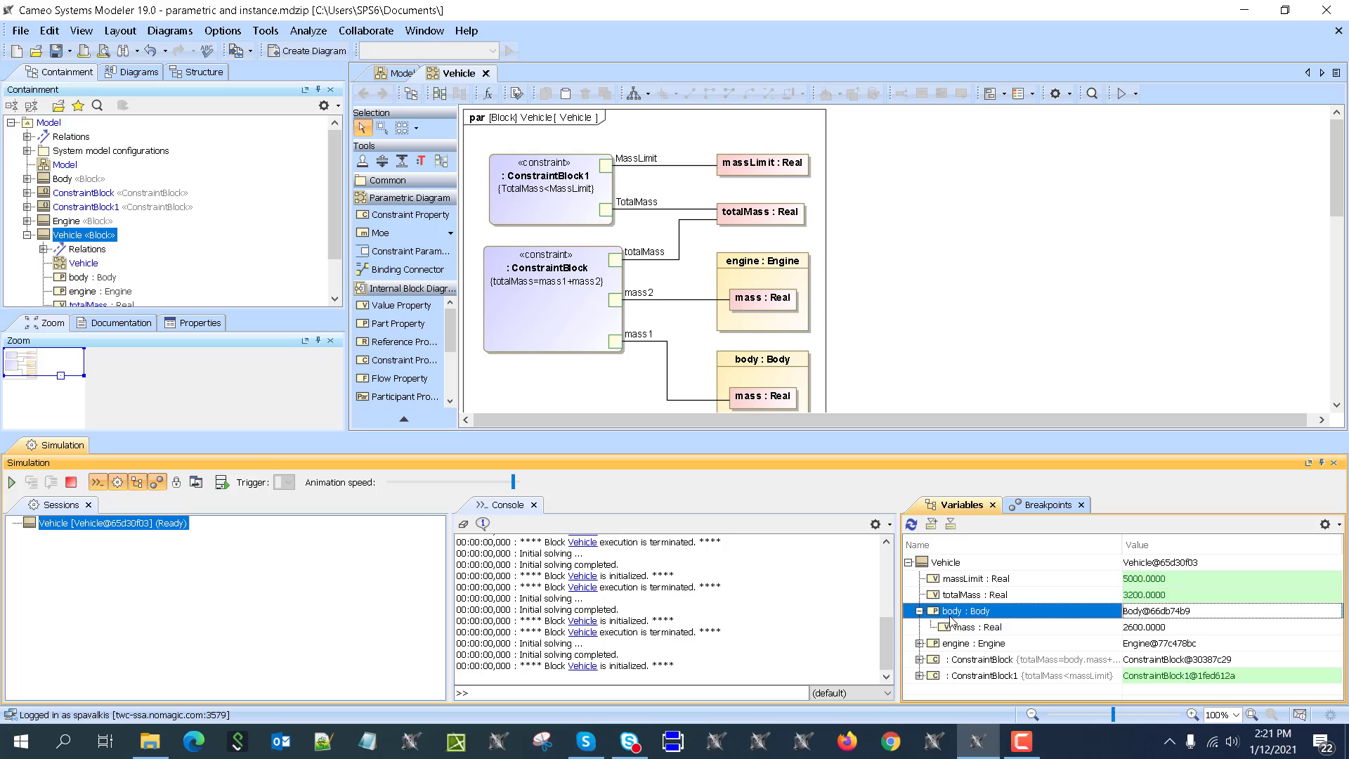
pyautogui.click(920, 644)
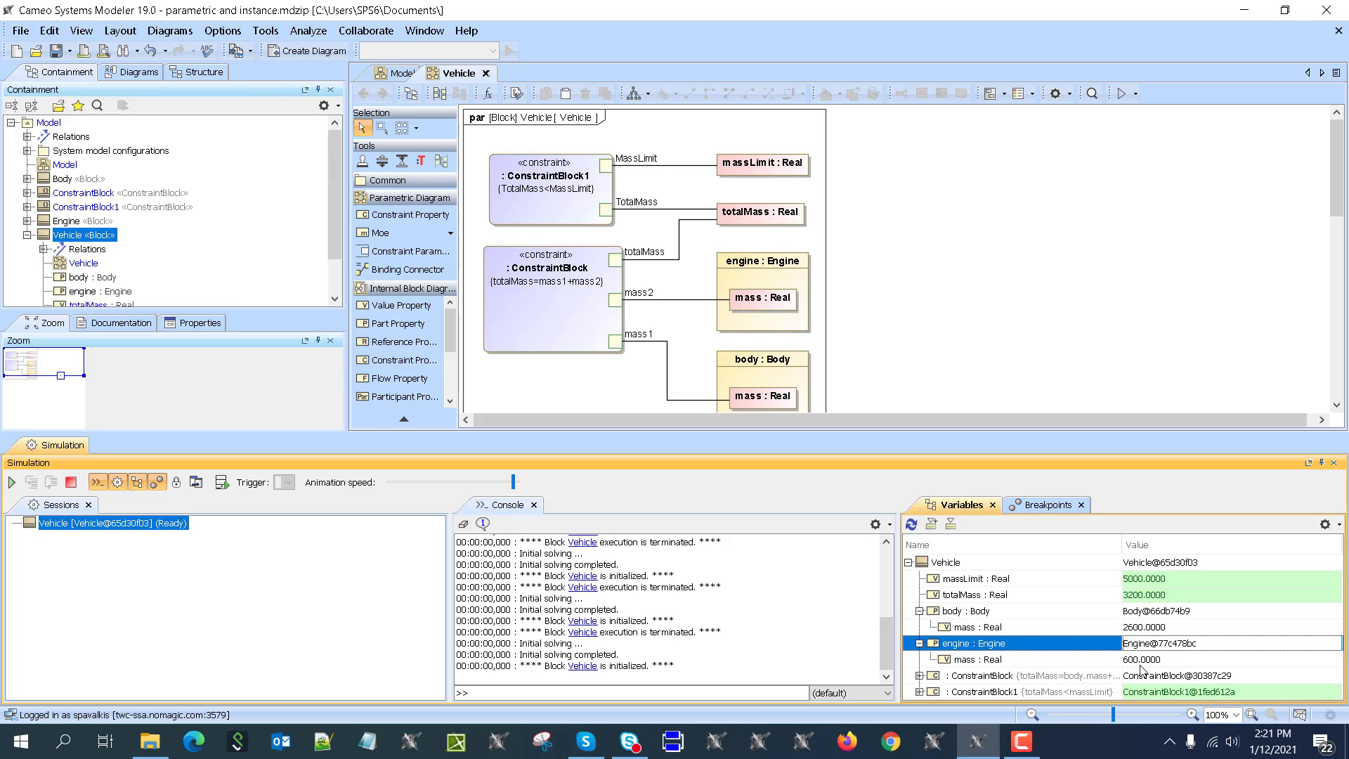
# Test the mass limit in the running simulation by setting the engine's mass to 500 and then to 6000.
pyautogui.click(1140, 661)
pyautogui.write('500')
pyautogui.click(1131, 643)
pyautogui.click(1130, 660)
pyautogui.write('6000')
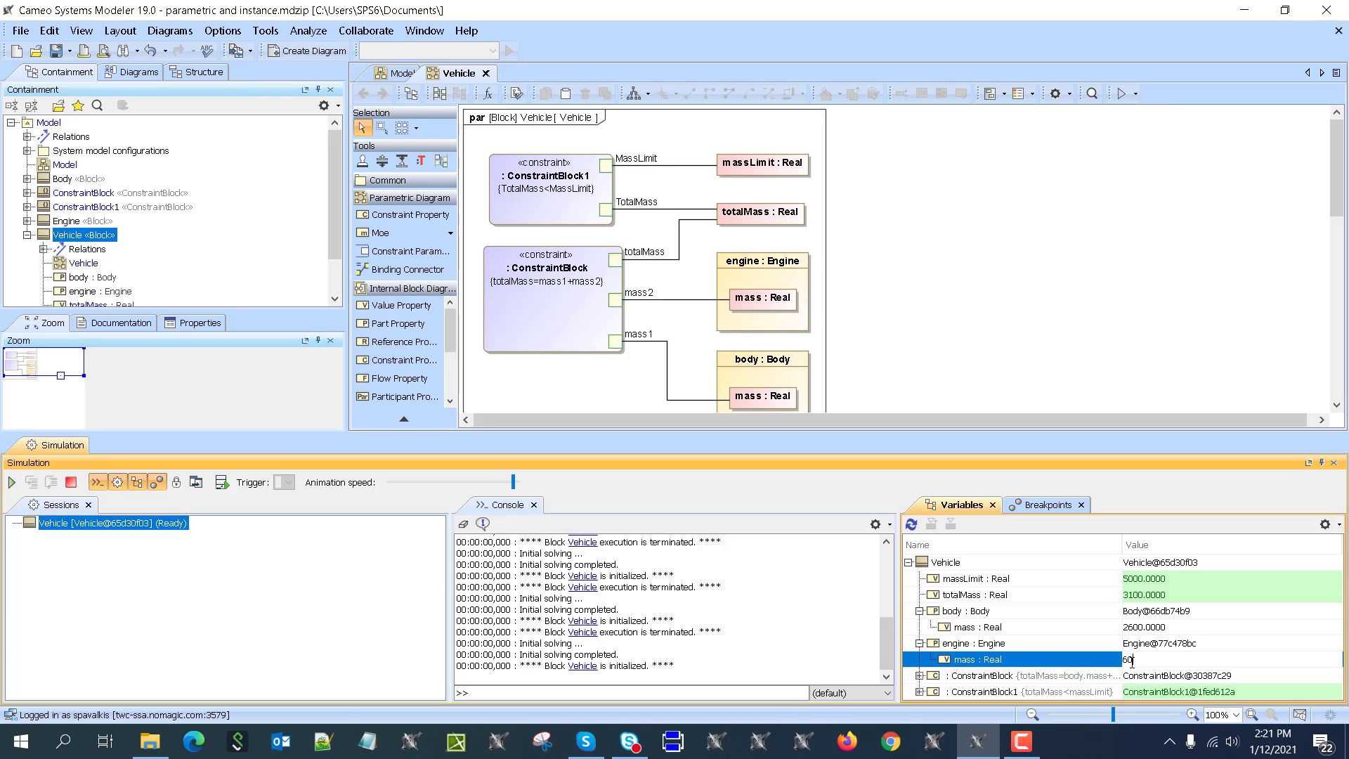
pyautogui.click(1108, 650)
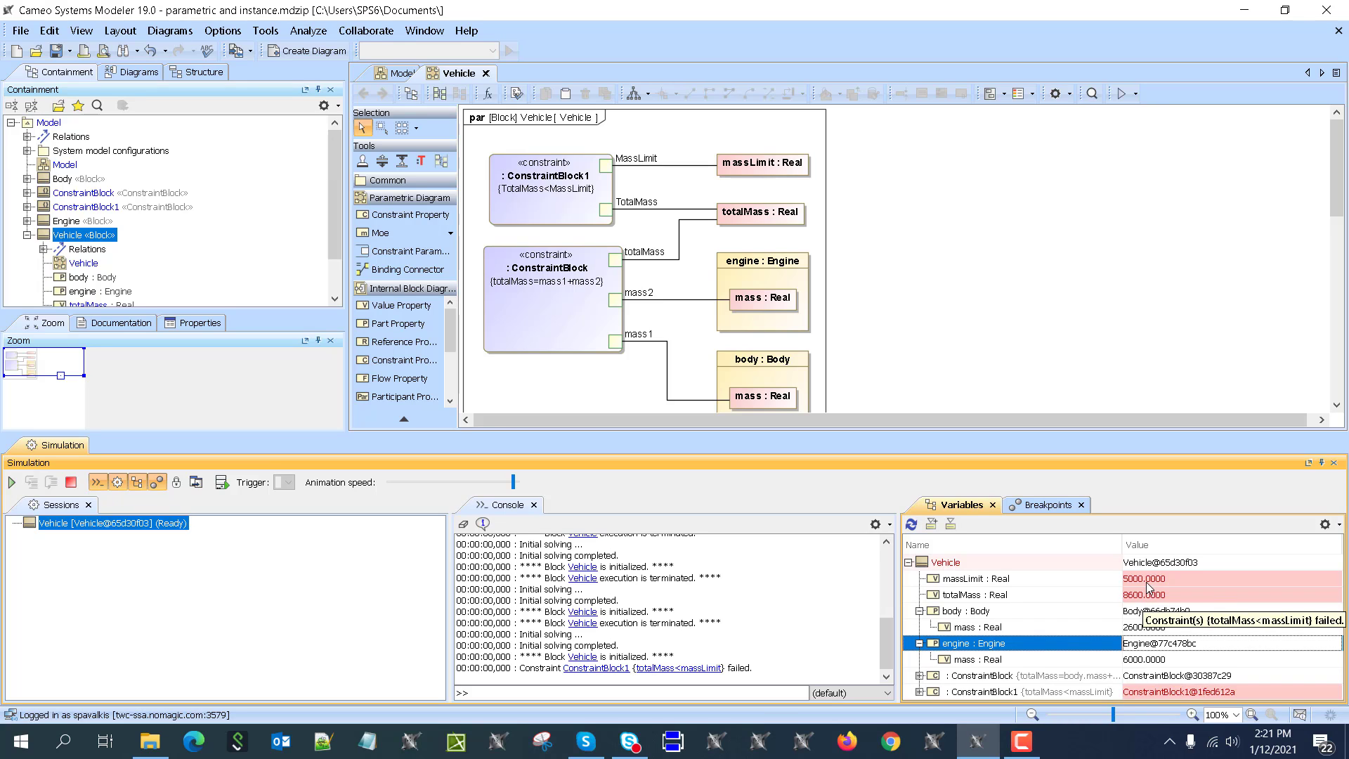
# Set the engine's mass to 600 in the running simulation.
pyautogui.click(1138, 659)
pyautogui.write('6')
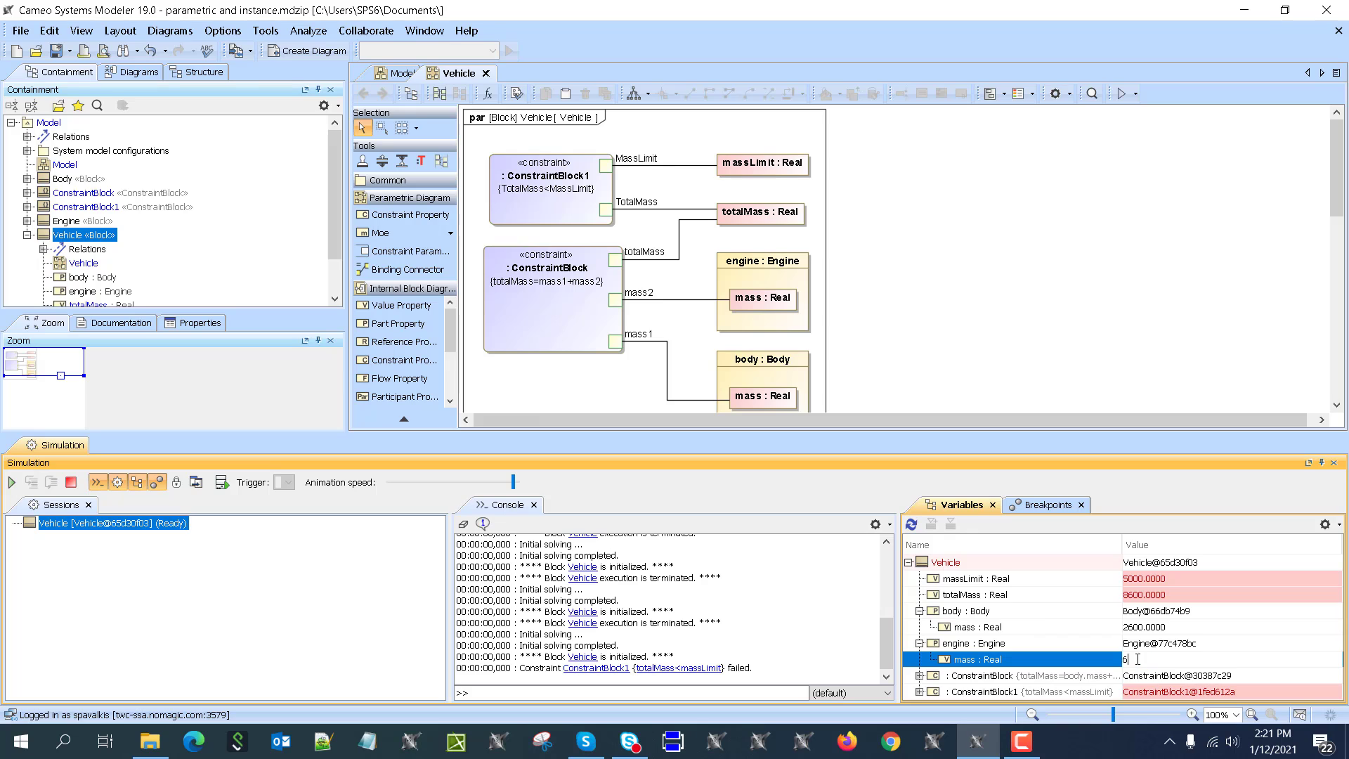
pyautogui.click(1036, 617)
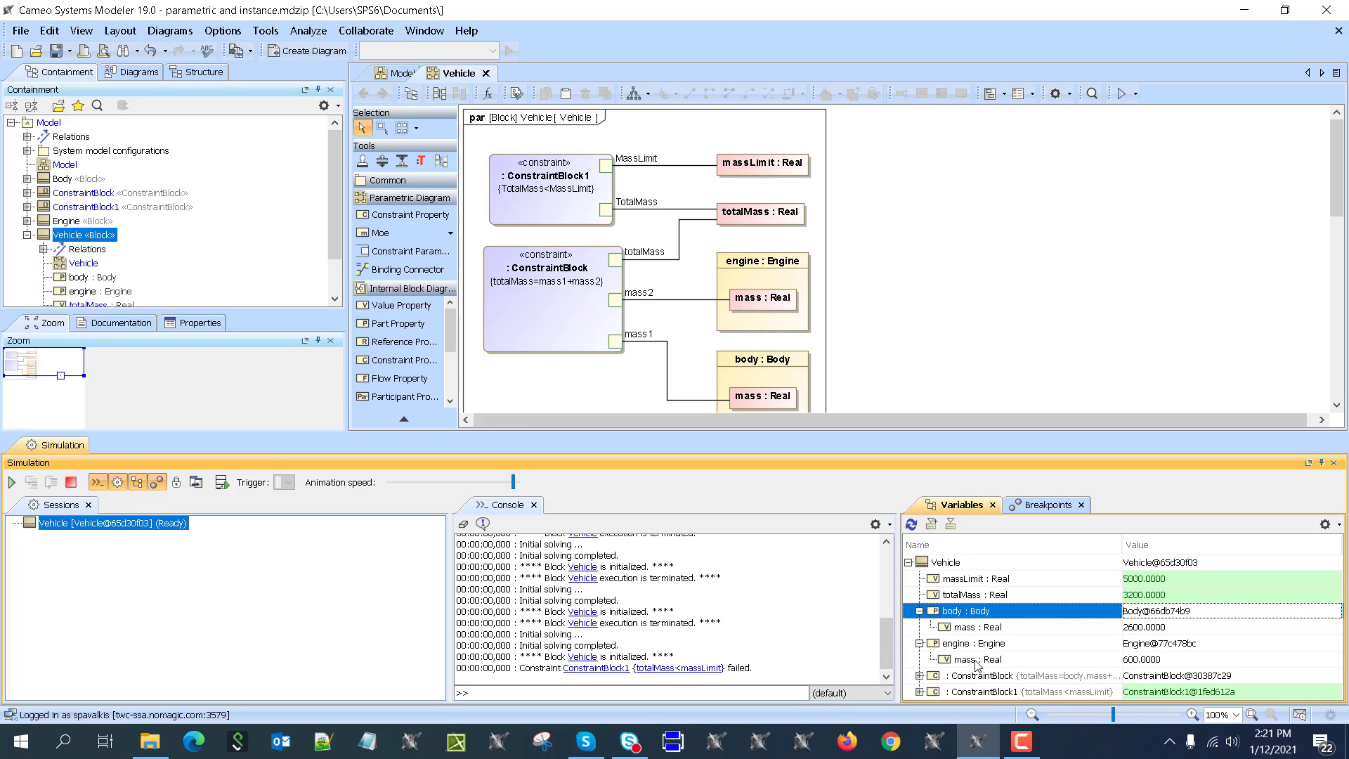
# Switch to the Model diagram to view the block values, and collapse the body and engine entries among the Vehicle's simulated variables.
pyautogui.click(908, 562)
pyautogui.click(418, 71)
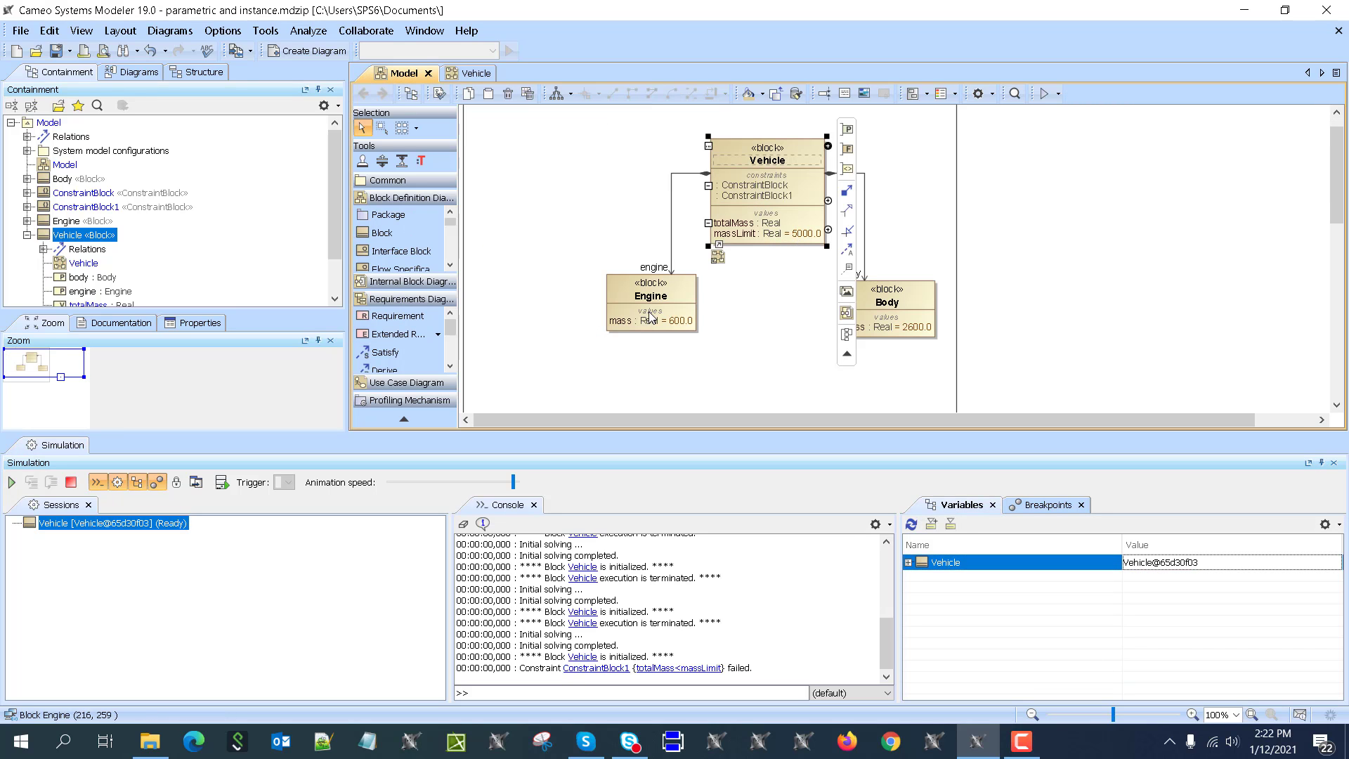
pyautogui.click(794, 369)
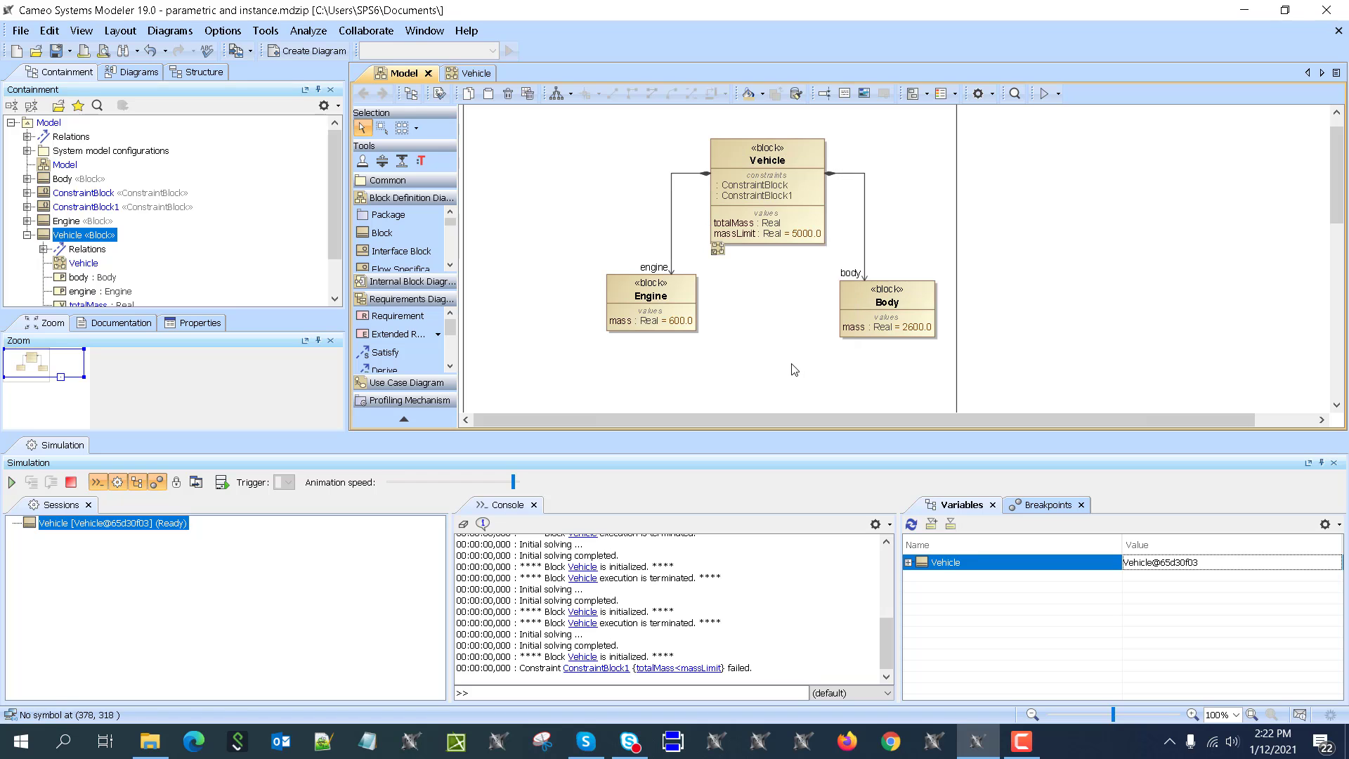
pyautogui.click(908, 562)
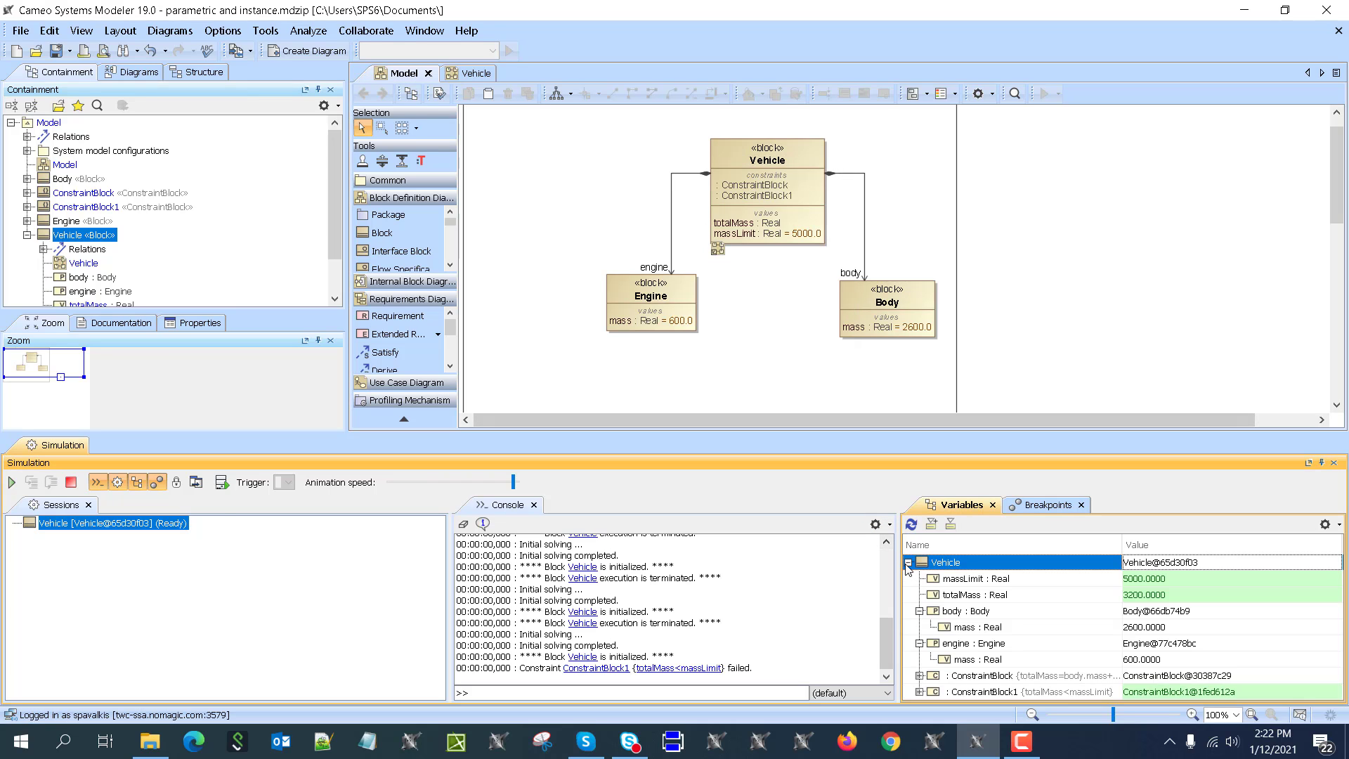
pyautogui.click(918, 610)
pyautogui.click(919, 627)
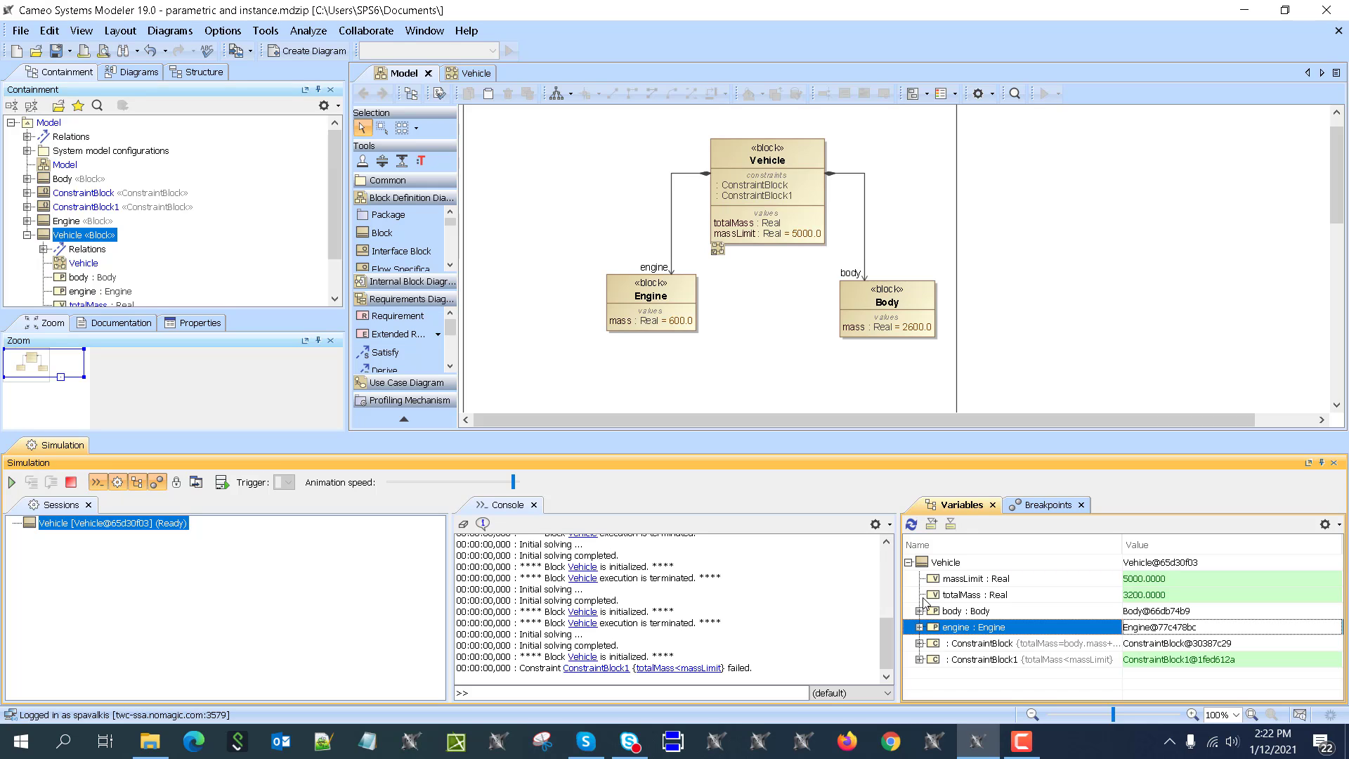
# Export the simulated Vehicle's values to a new instance owned by the System model configurations package, and close the simulation window.
pyautogui.click(948, 563)
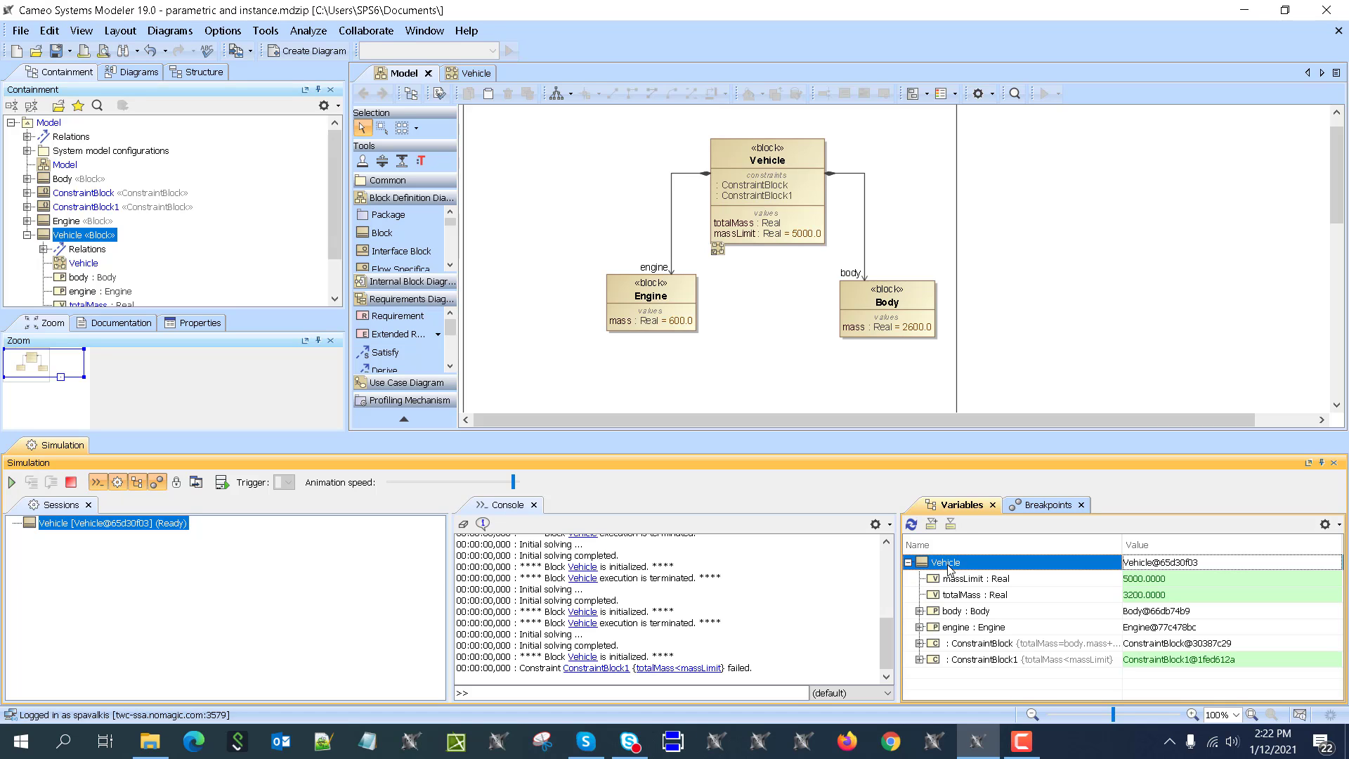
pyautogui.rightClick(947, 566)
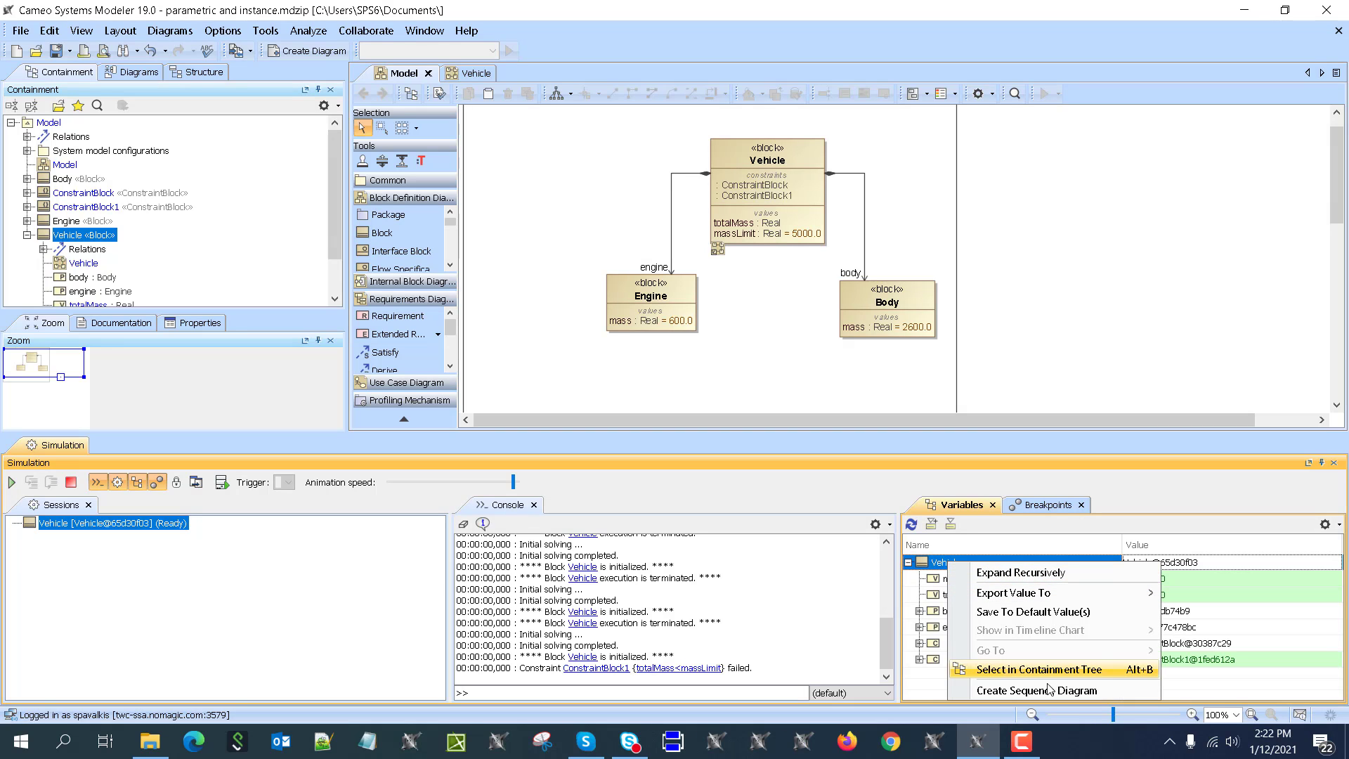
pyautogui.click(931, 564)
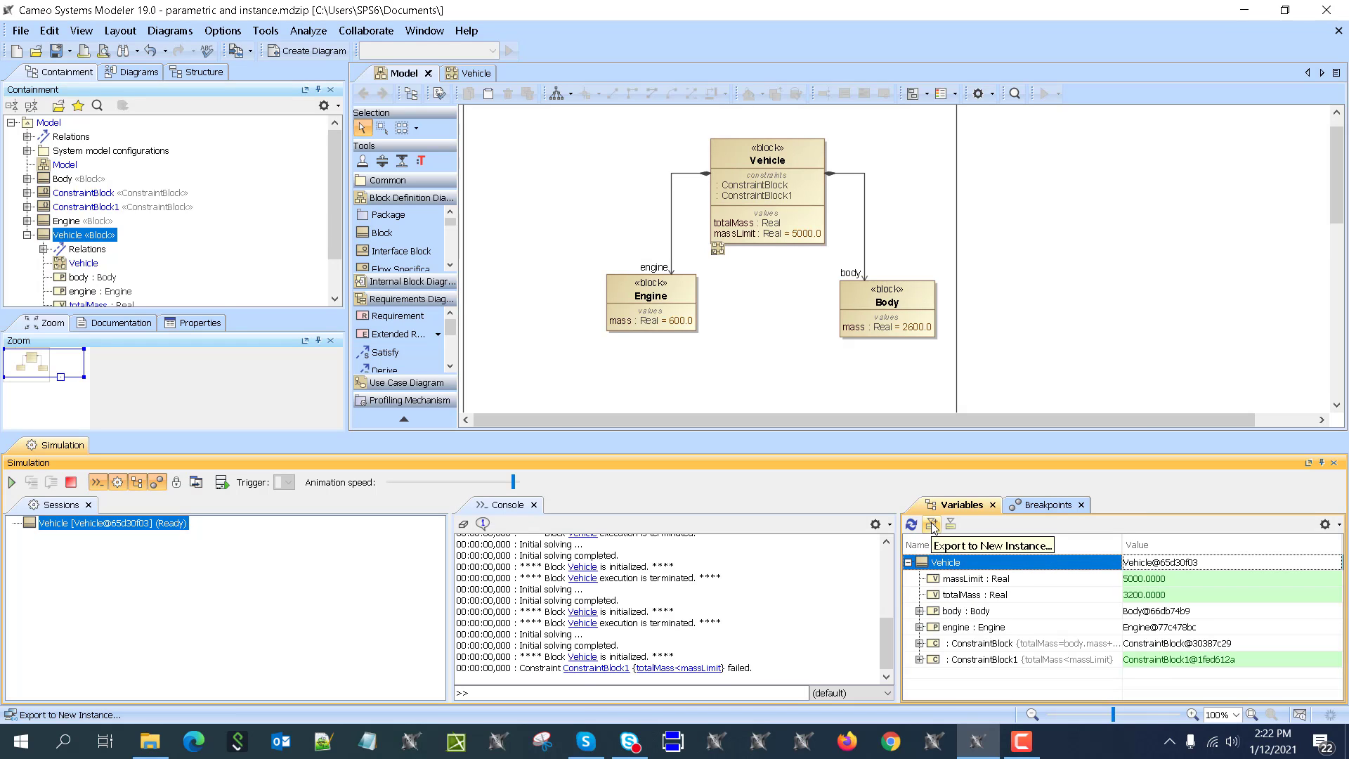
pyautogui.click(931, 526)
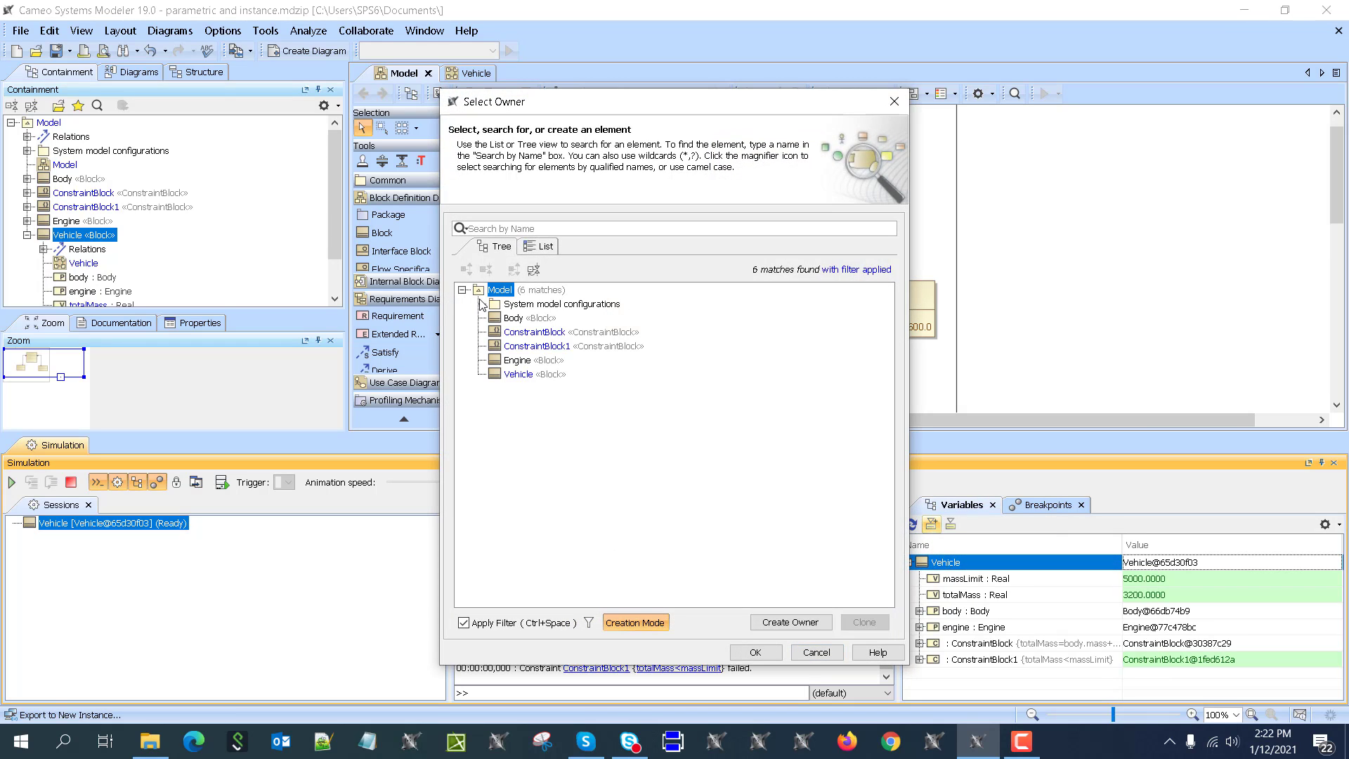
pyautogui.click(532, 307)
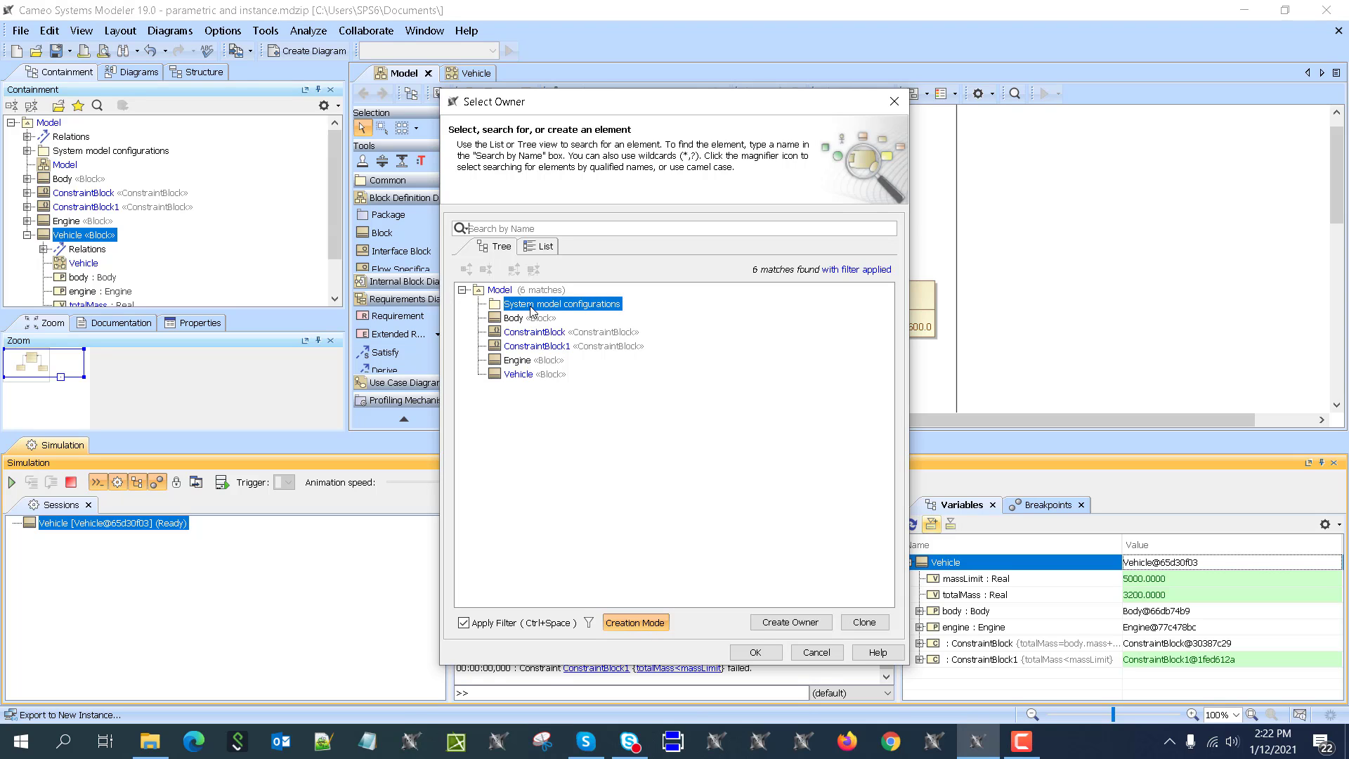
pyautogui.click(758, 654)
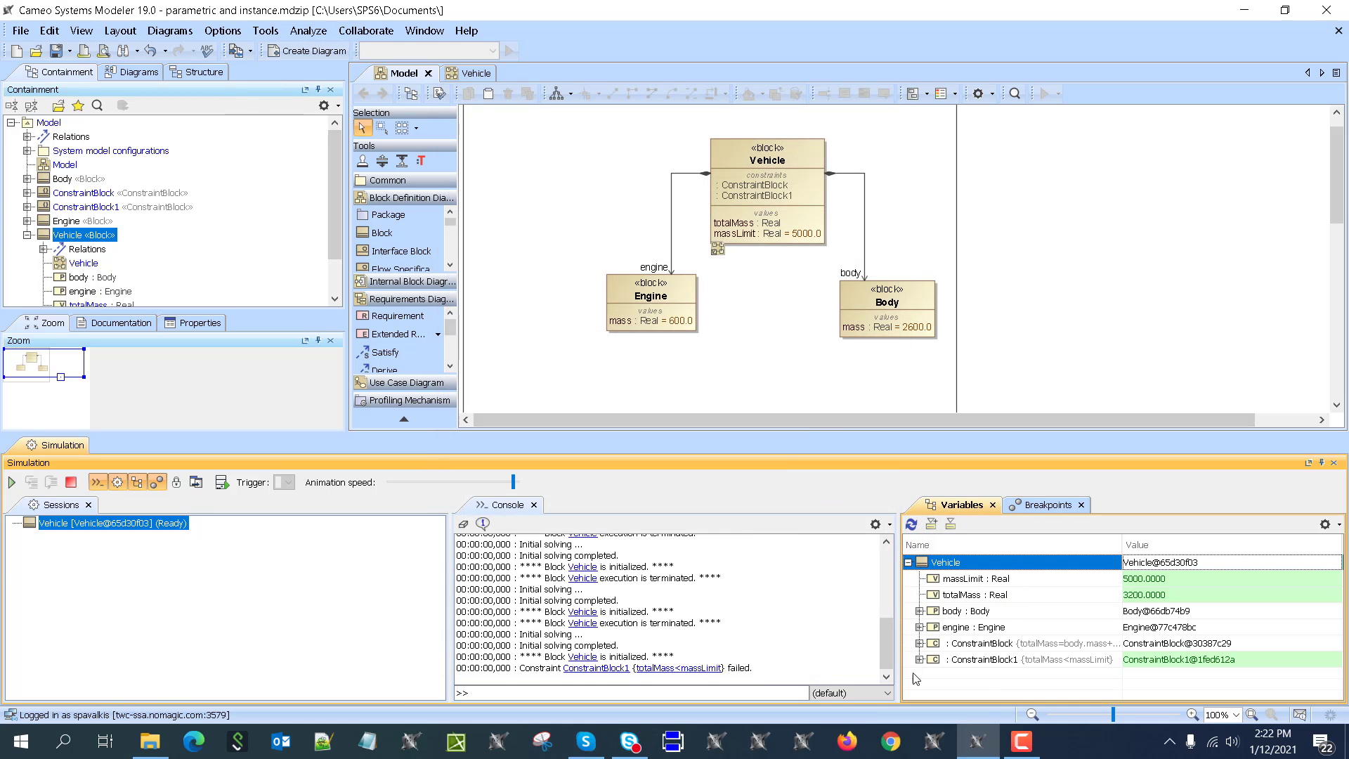
pyautogui.click(1333, 464)
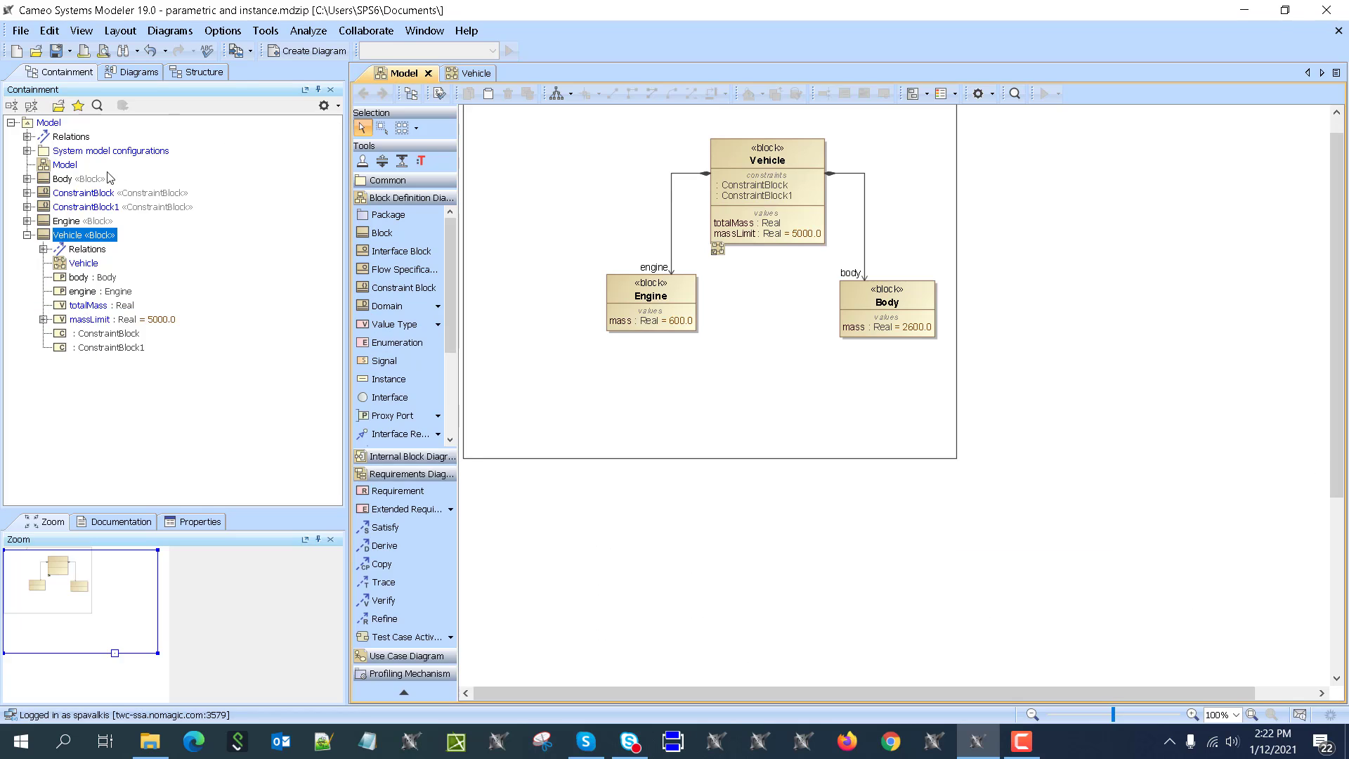
# Delete the existing Instance Table from the System model configurations package.
pyautogui.click(27, 151)
pyautogui.click(59, 167)
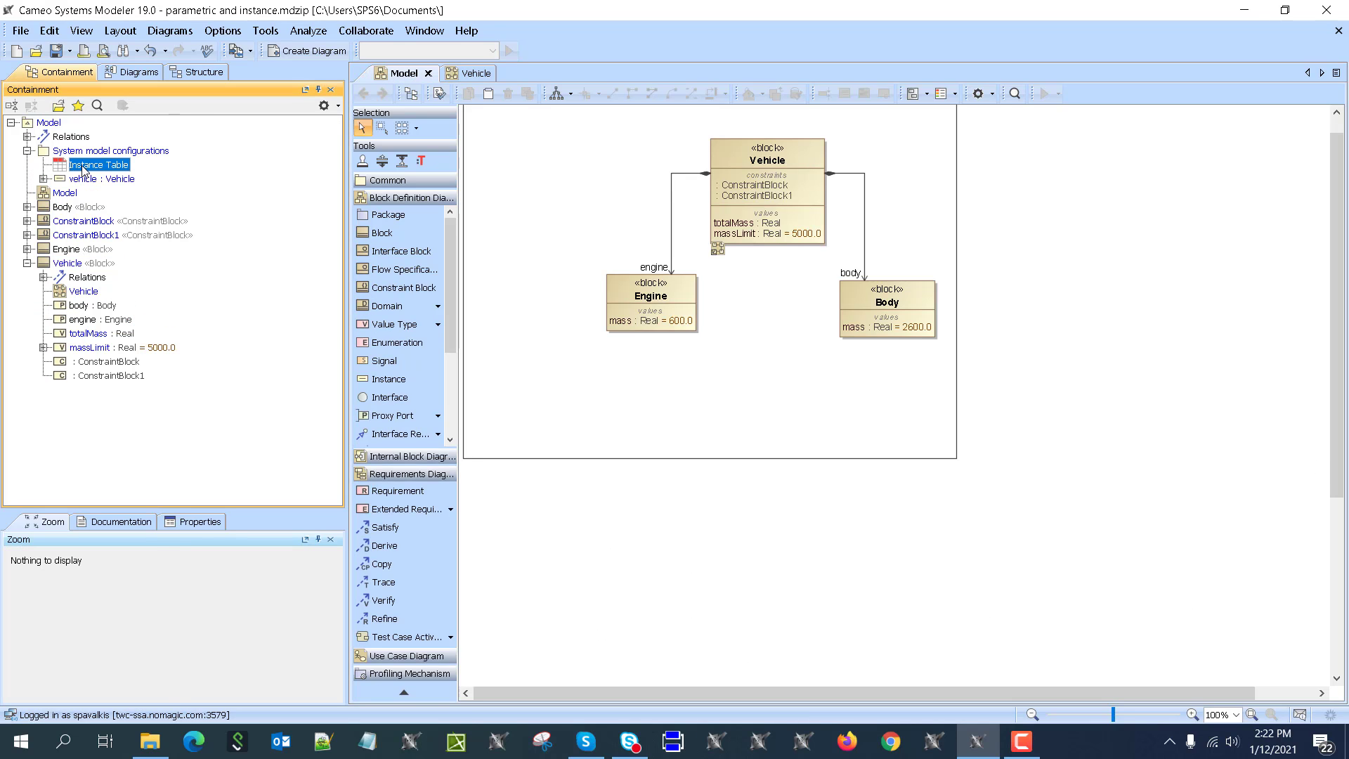
pyautogui.press('Delete')
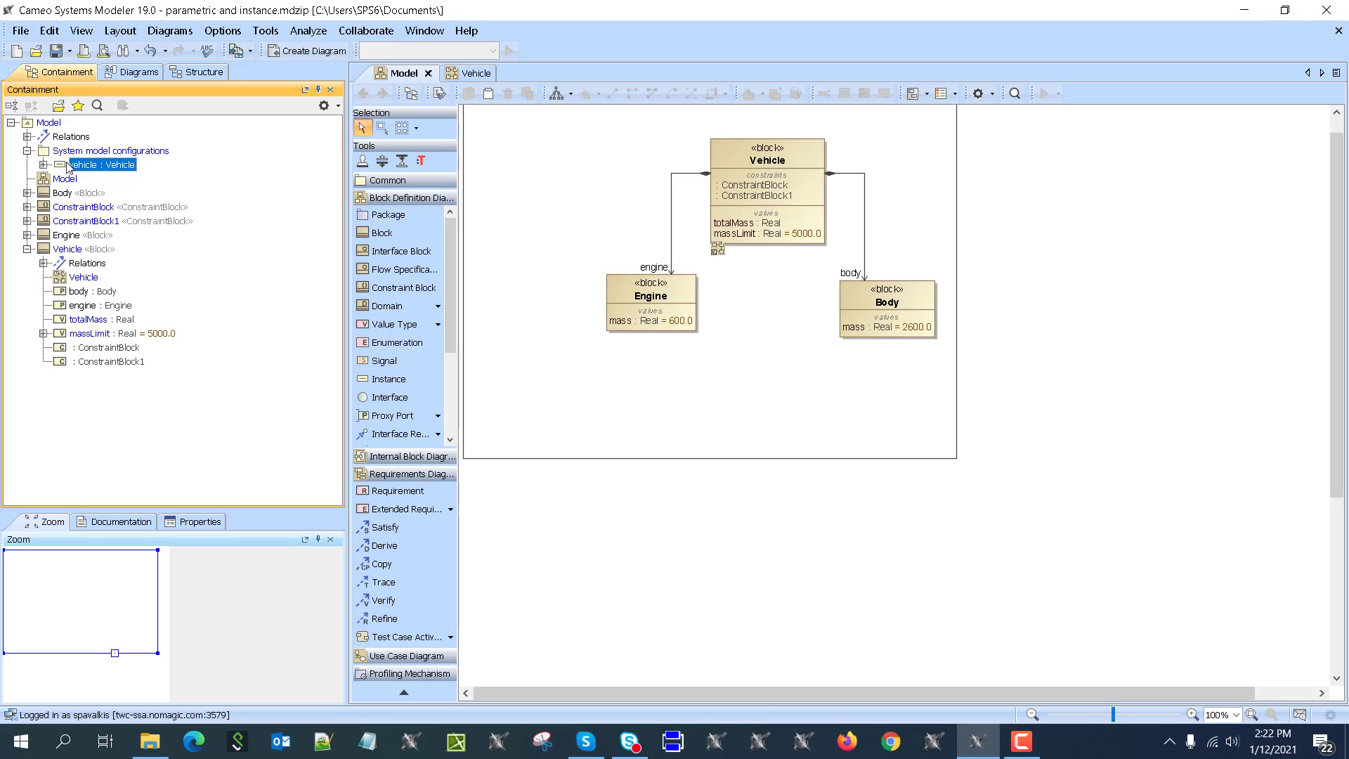
# Examine the slot values of the exported vehicle instance in the containment tree.
pyautogui.click(43, 165)
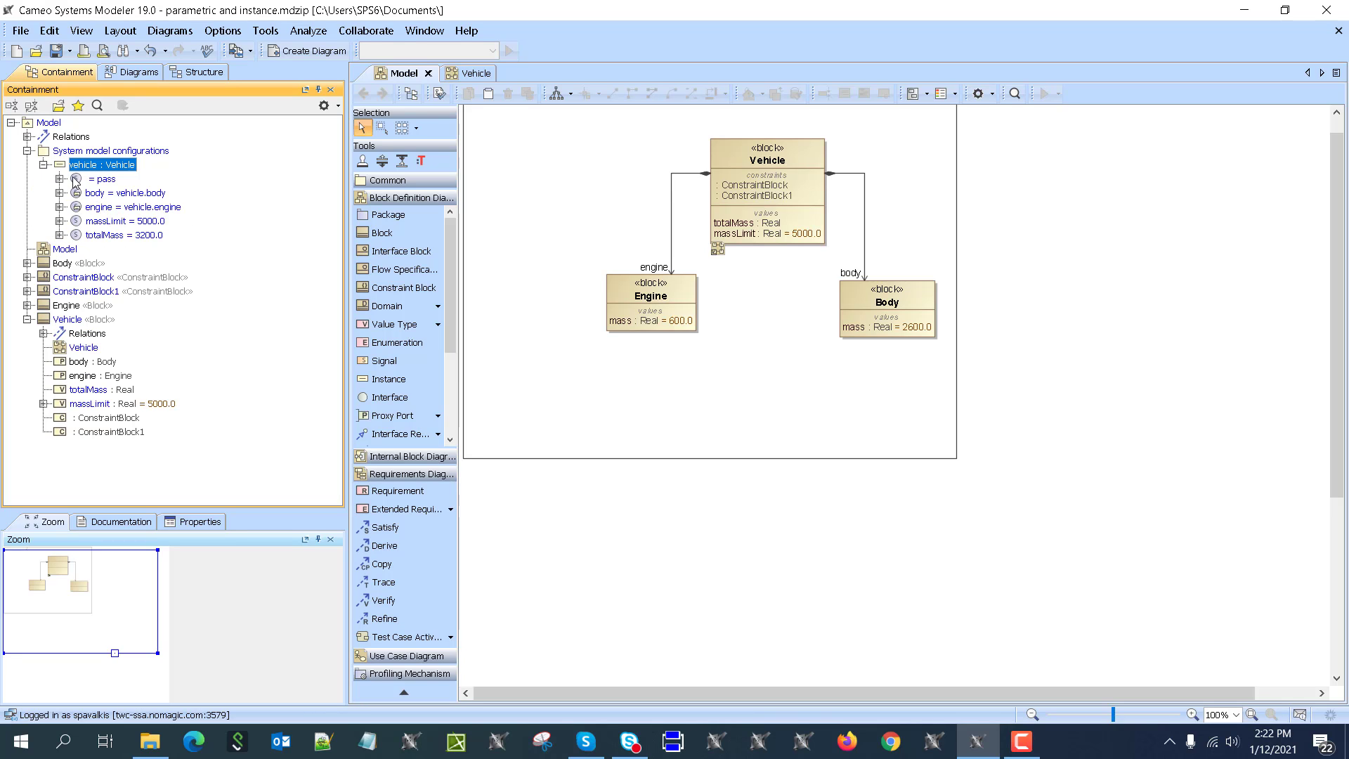
pyautogui.click(43, 164)
pyautogui.click(68, 154)
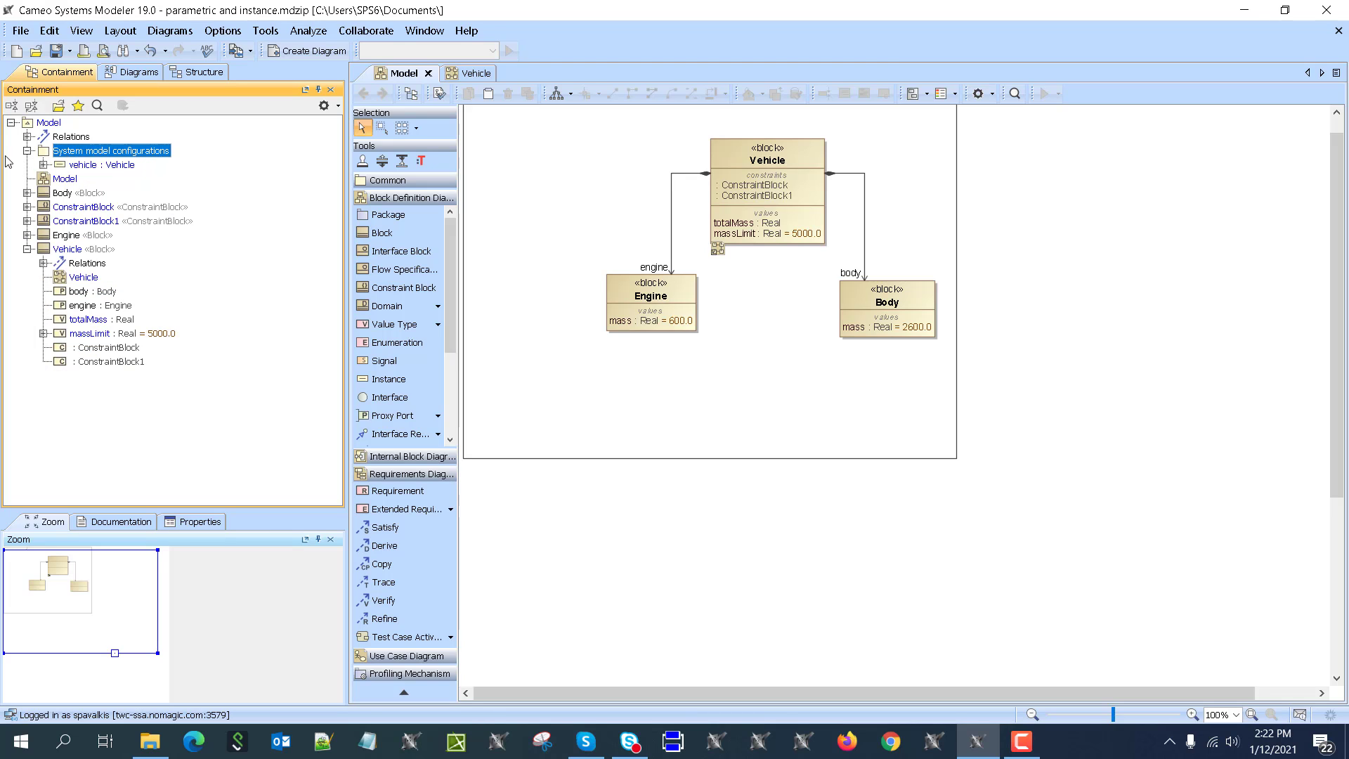
# Run the simulation of the vehicle instance, terminating the execution already in progress.
pyautogui.click(80, 166)
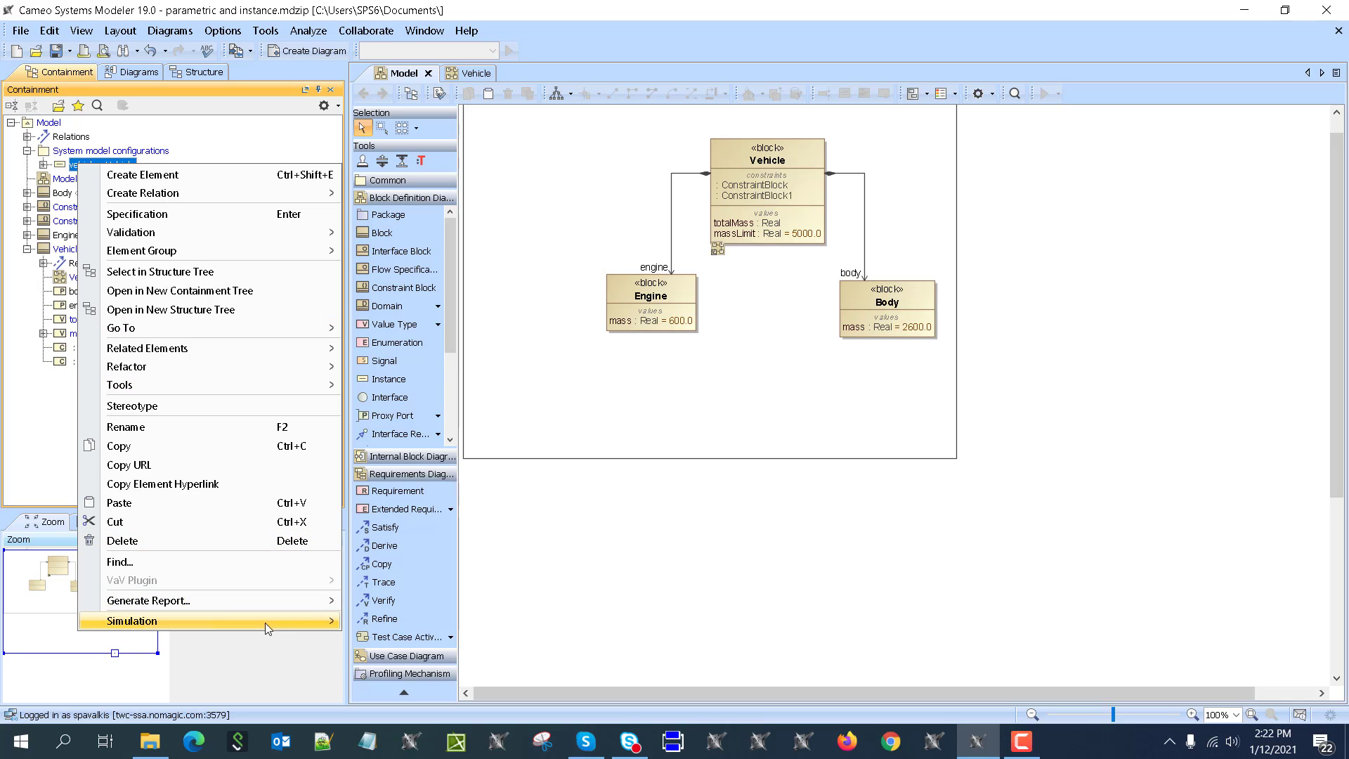
pyautogui.moveTo(269, 622)
pyautogui.click(373, 624)
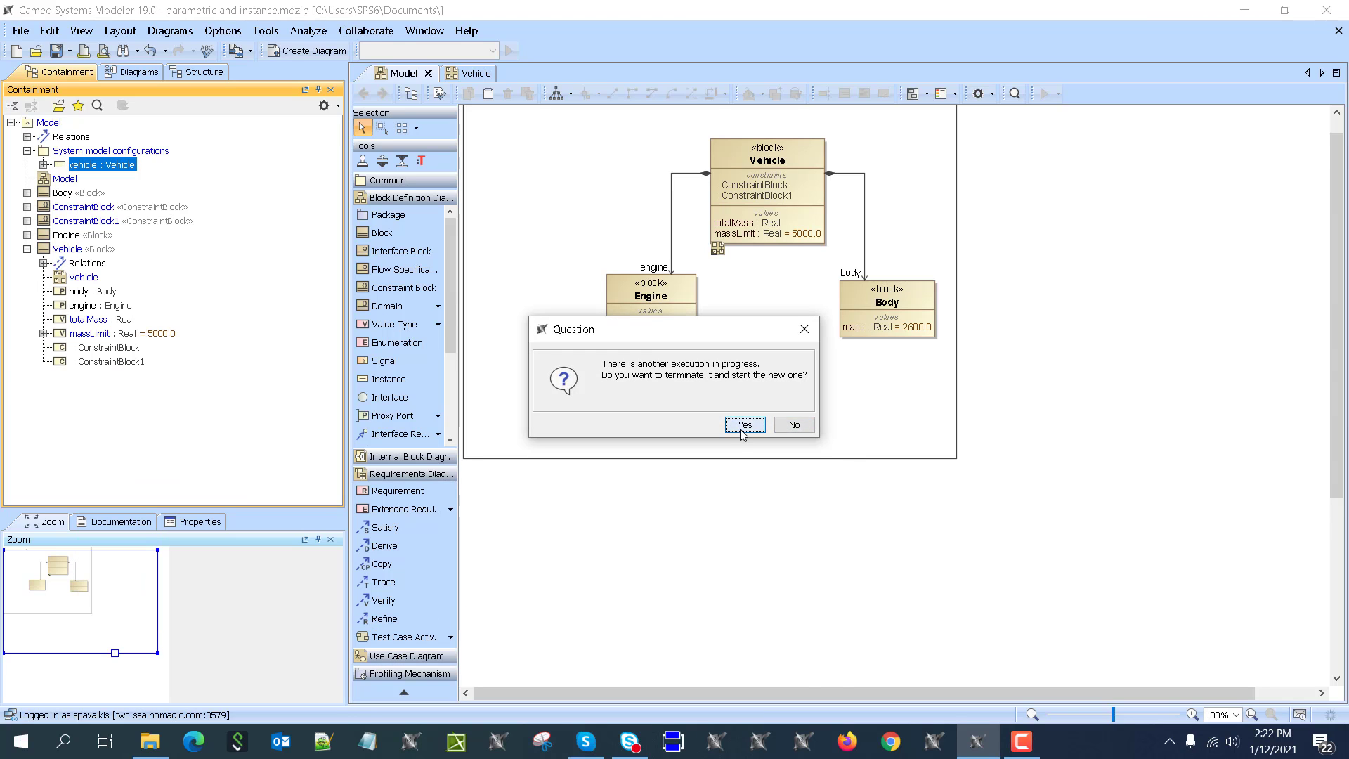
pyautogui.click(794, 424)
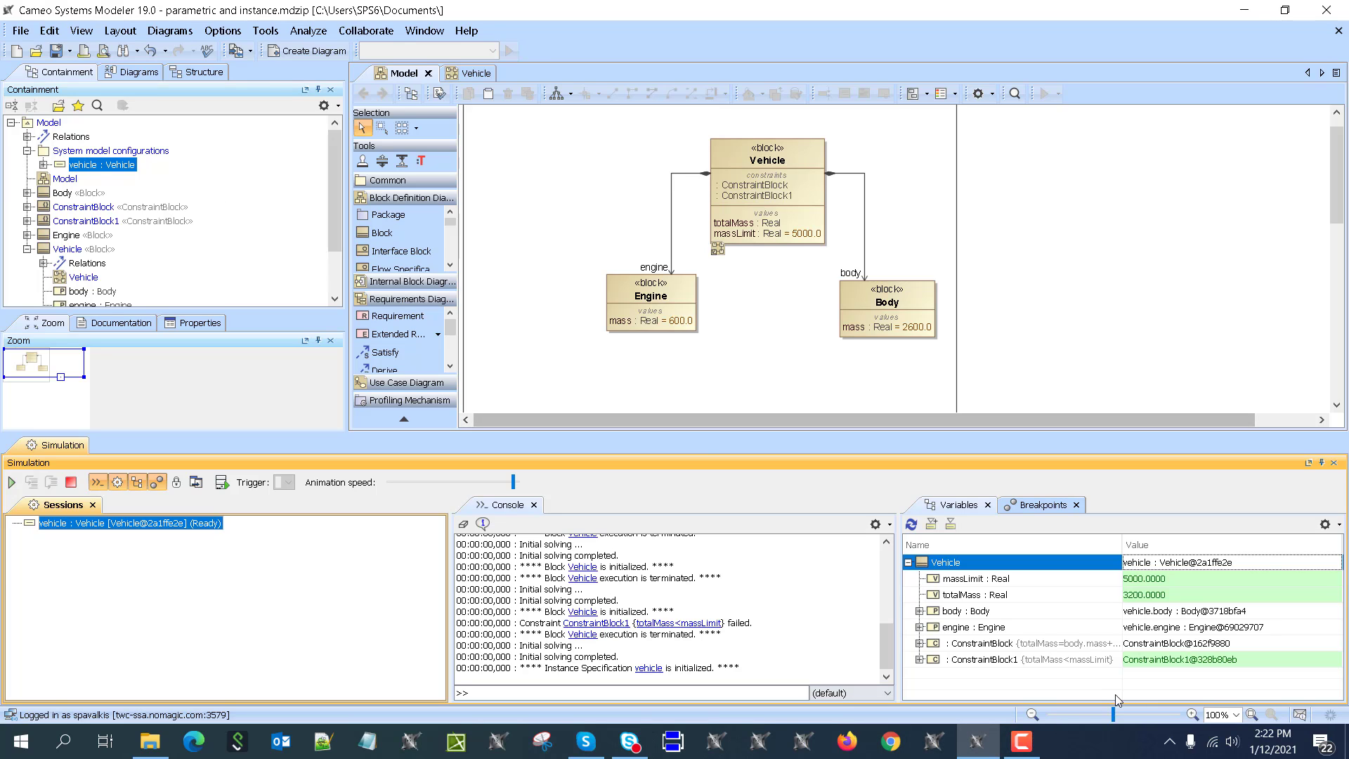
# Set the engine's mass to 800 in the running simulation and export the Vehicle's values back to the vehicle instance.
pyautogui.click(43, 165)
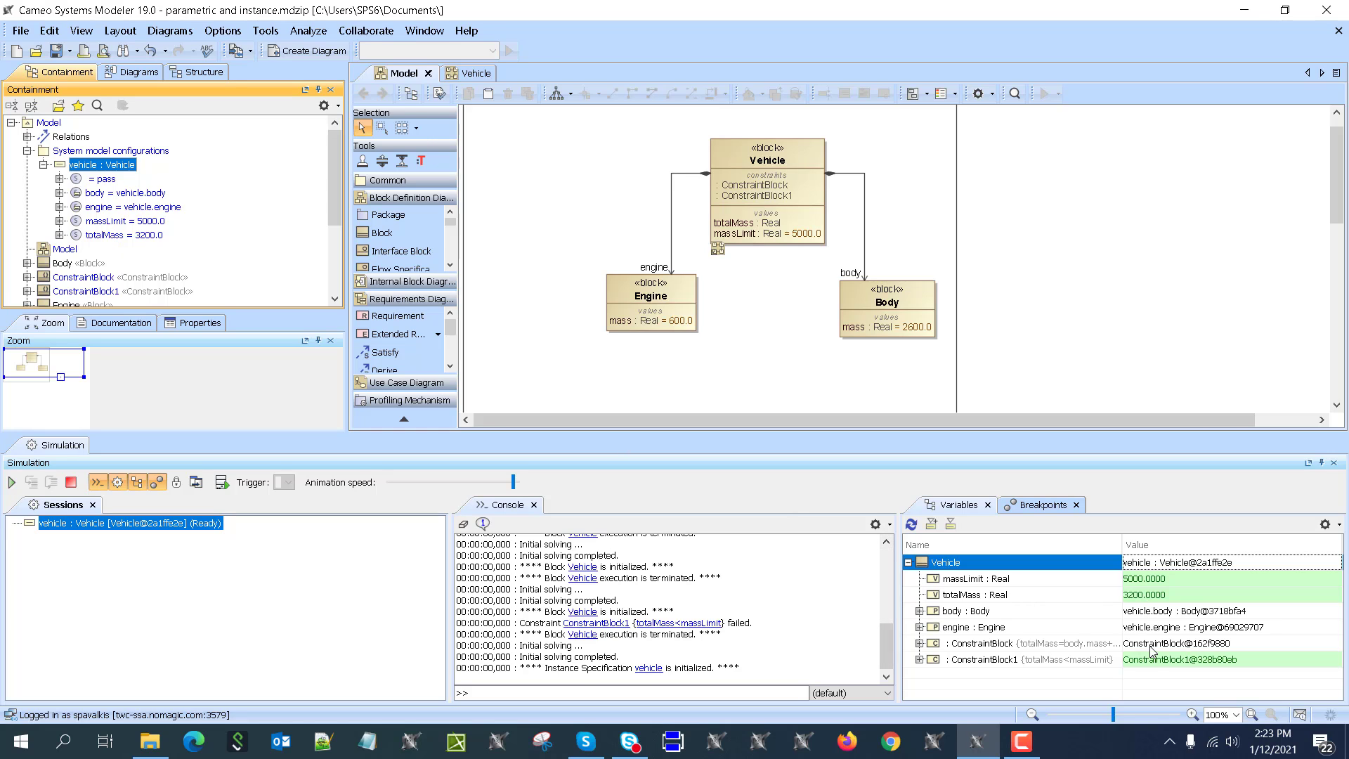
pyautogui.click(919, 627)
pyautogui.click(1170, 643)
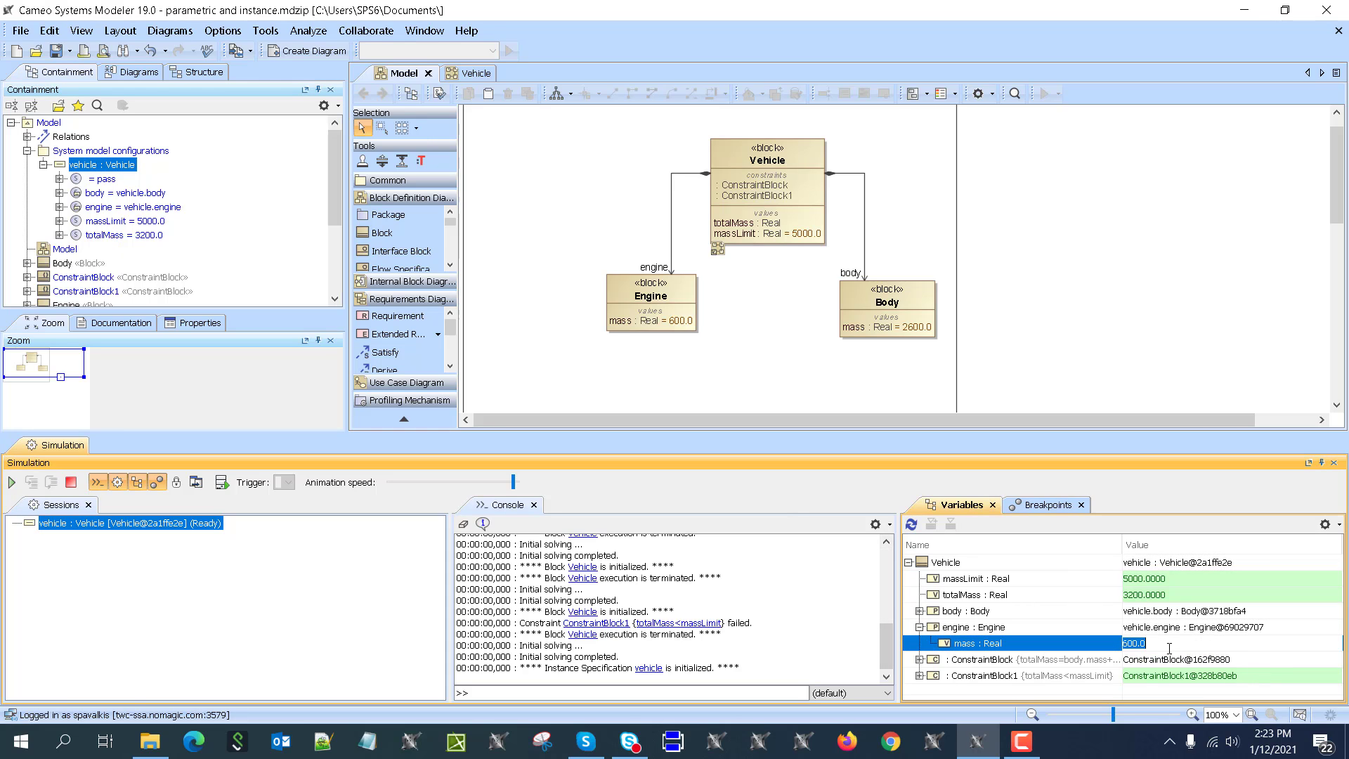
pyautogui.write('800')
pyautogui.press('Return')
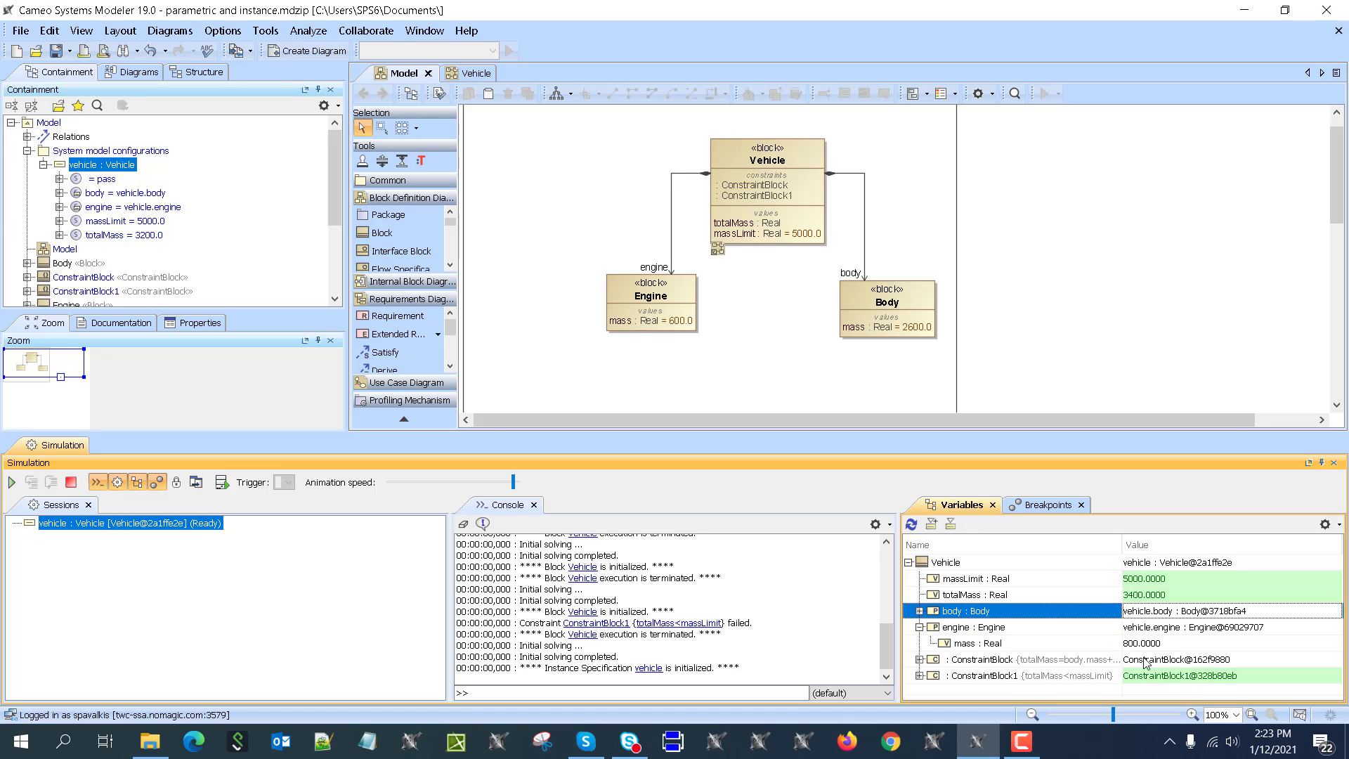
pyautogui.click(944, 563)
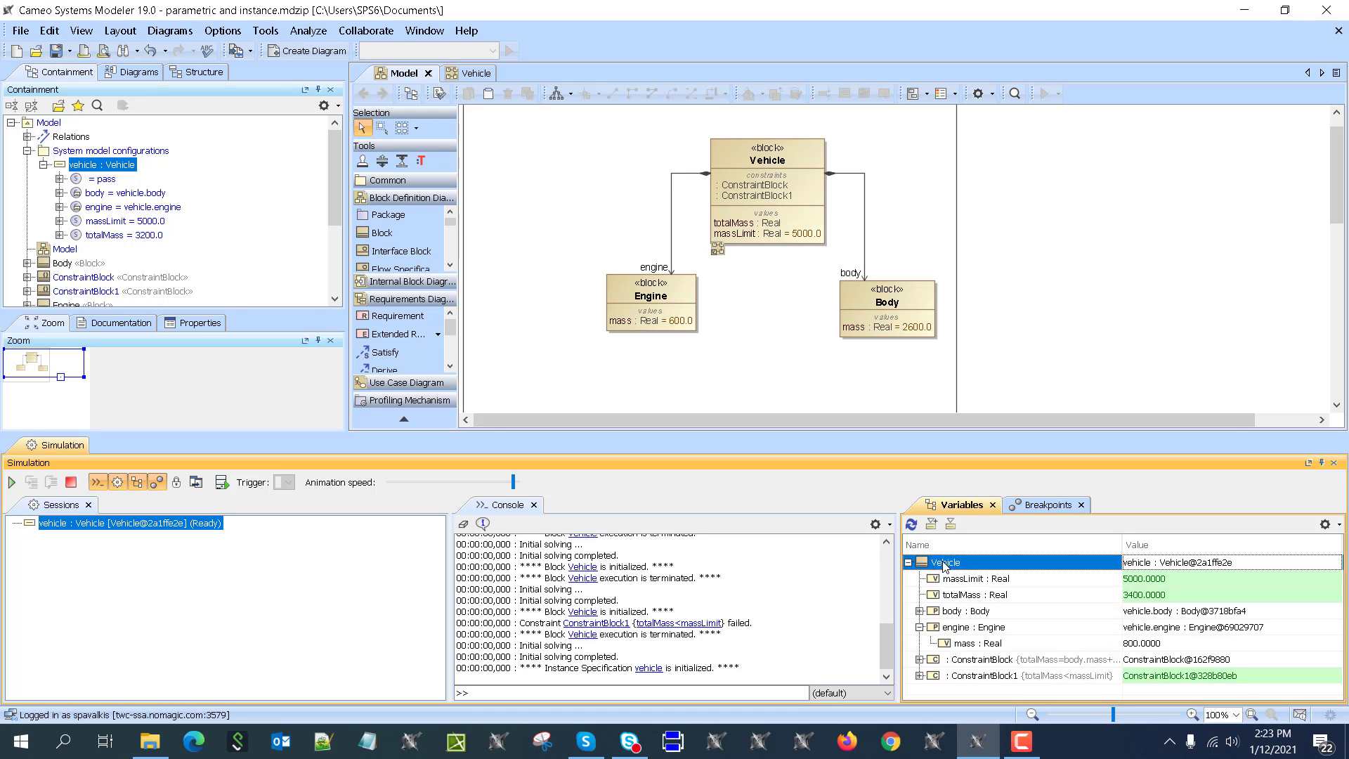
pyautogui.click(950, 525)
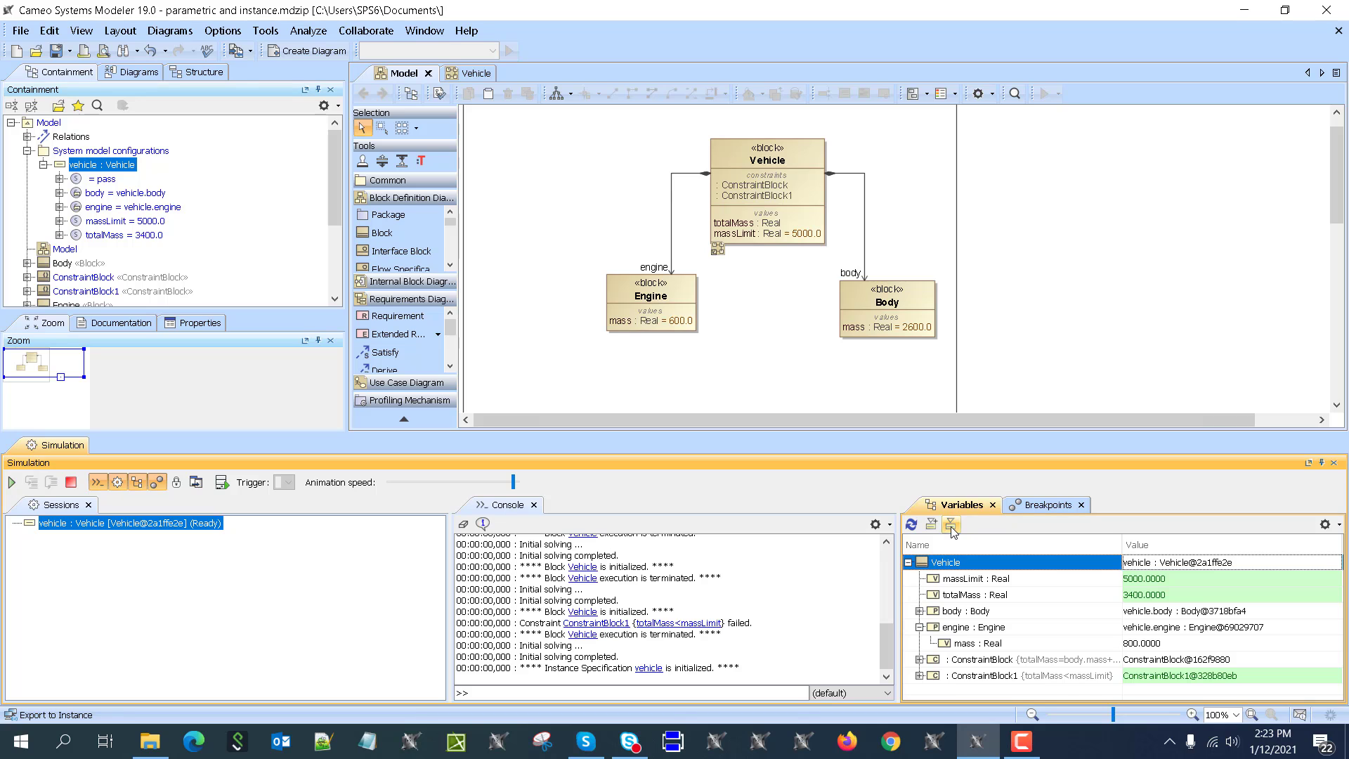
# Check the engine mass stored in the vehicle instance against the Engine block's default, and close the simulation window.
pyautogui.click(60, 207)
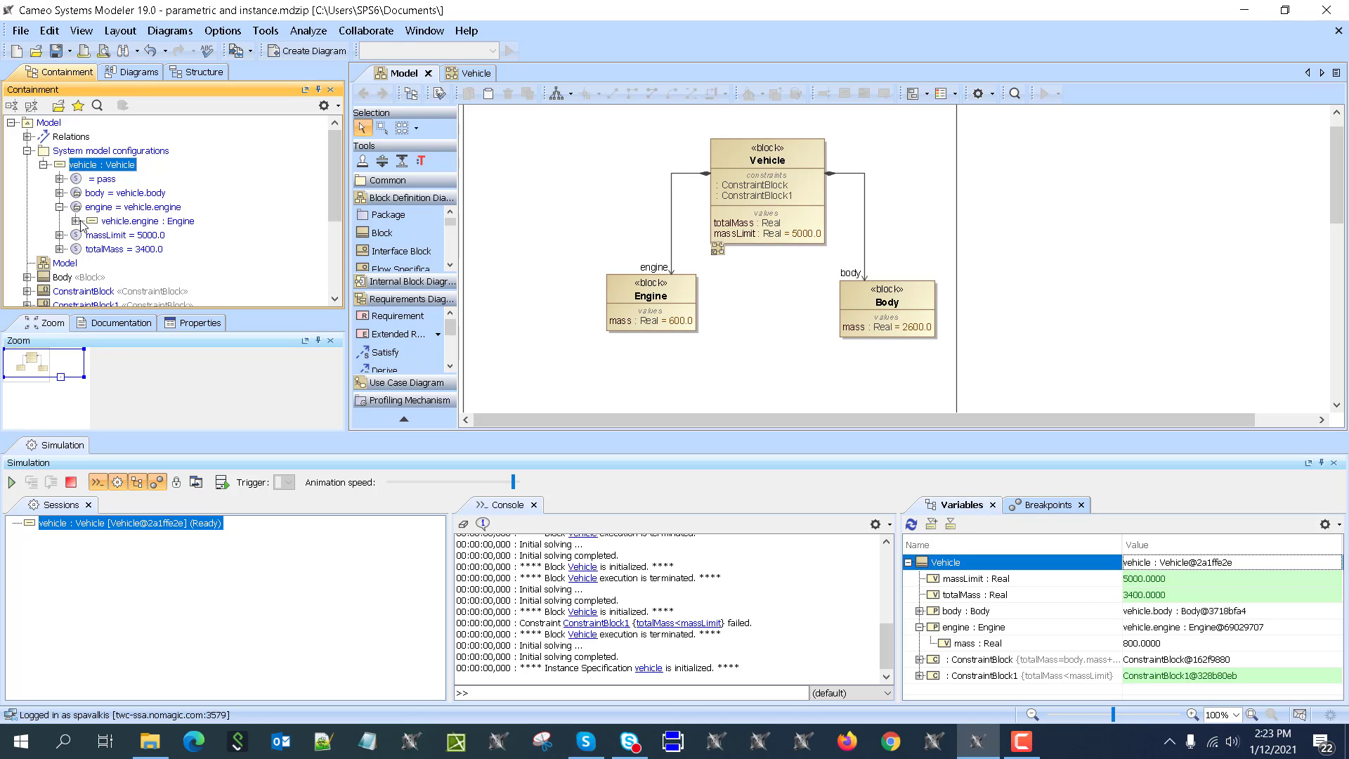
pyautogui.click(75, 220)
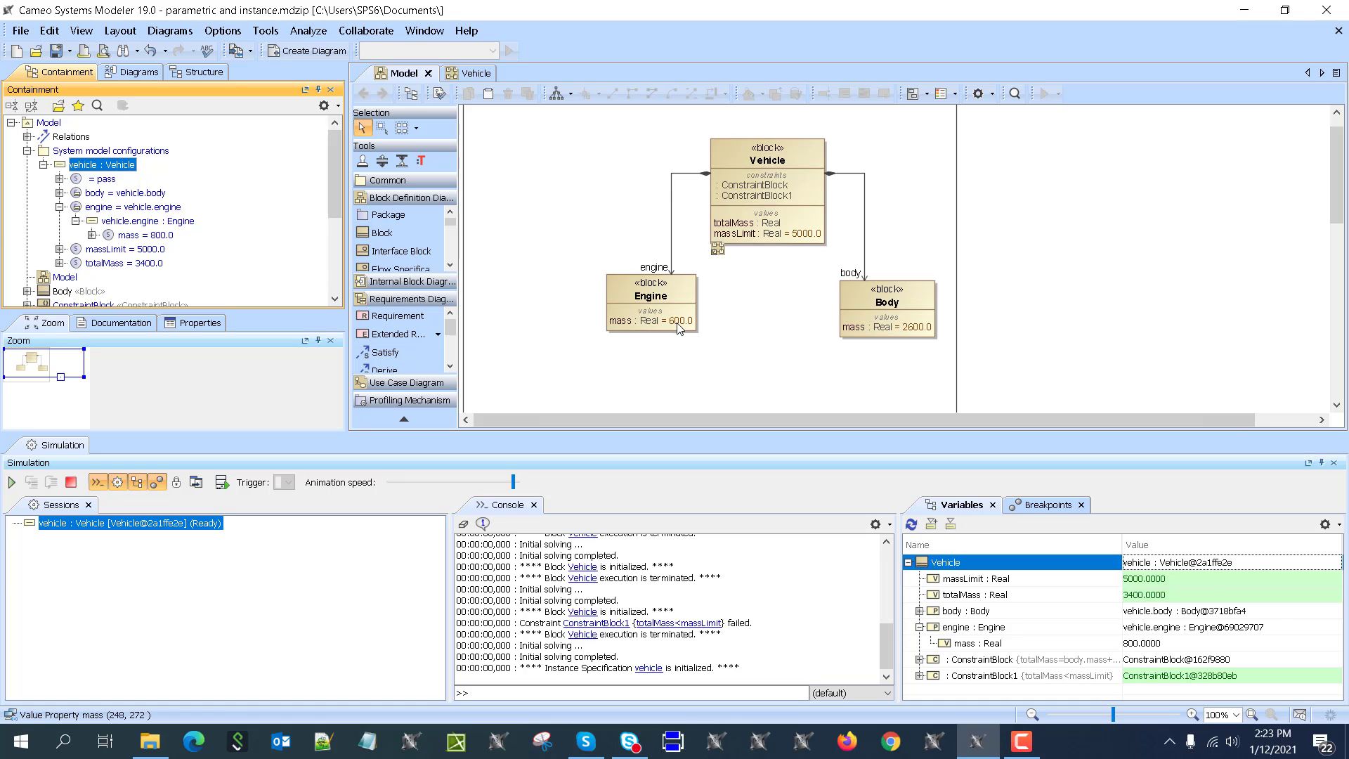
pyautogui.click(1333, 463)
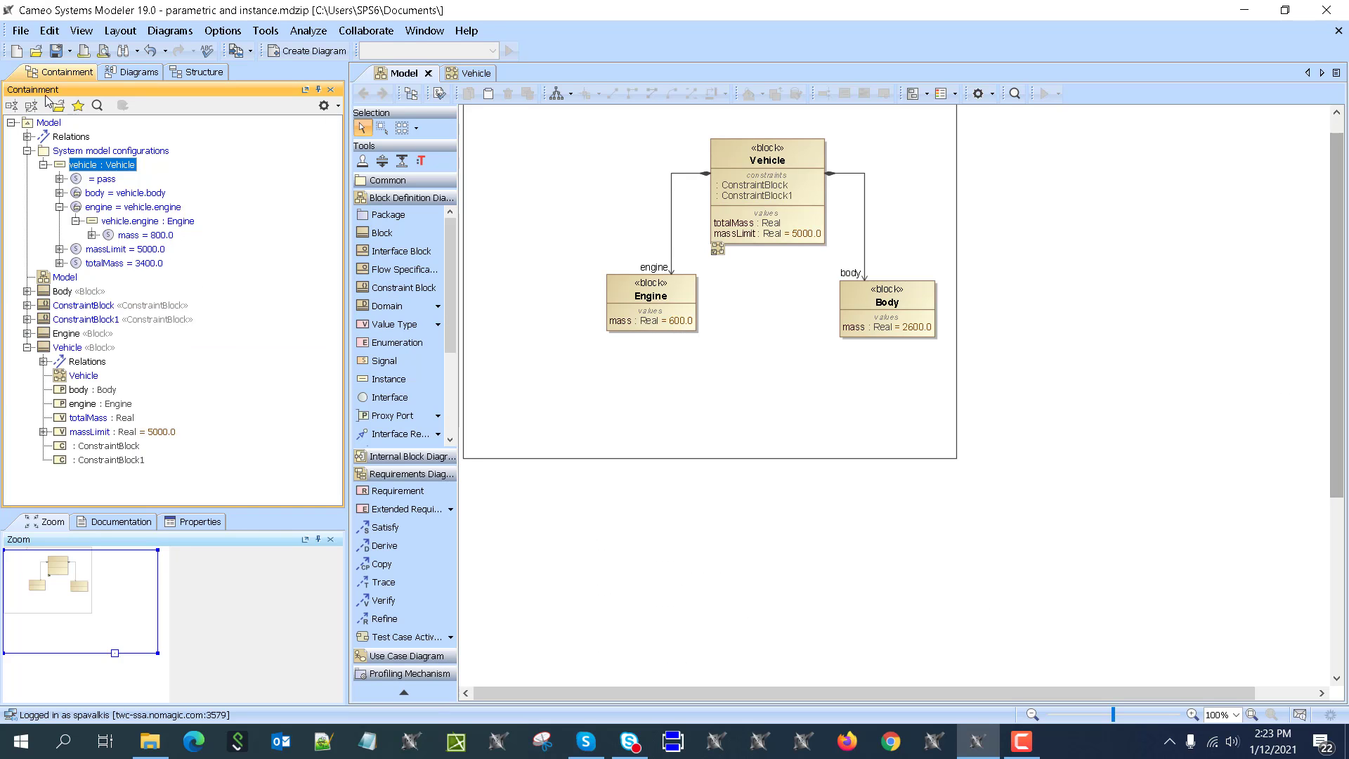
pyautogui.click(59, 208)
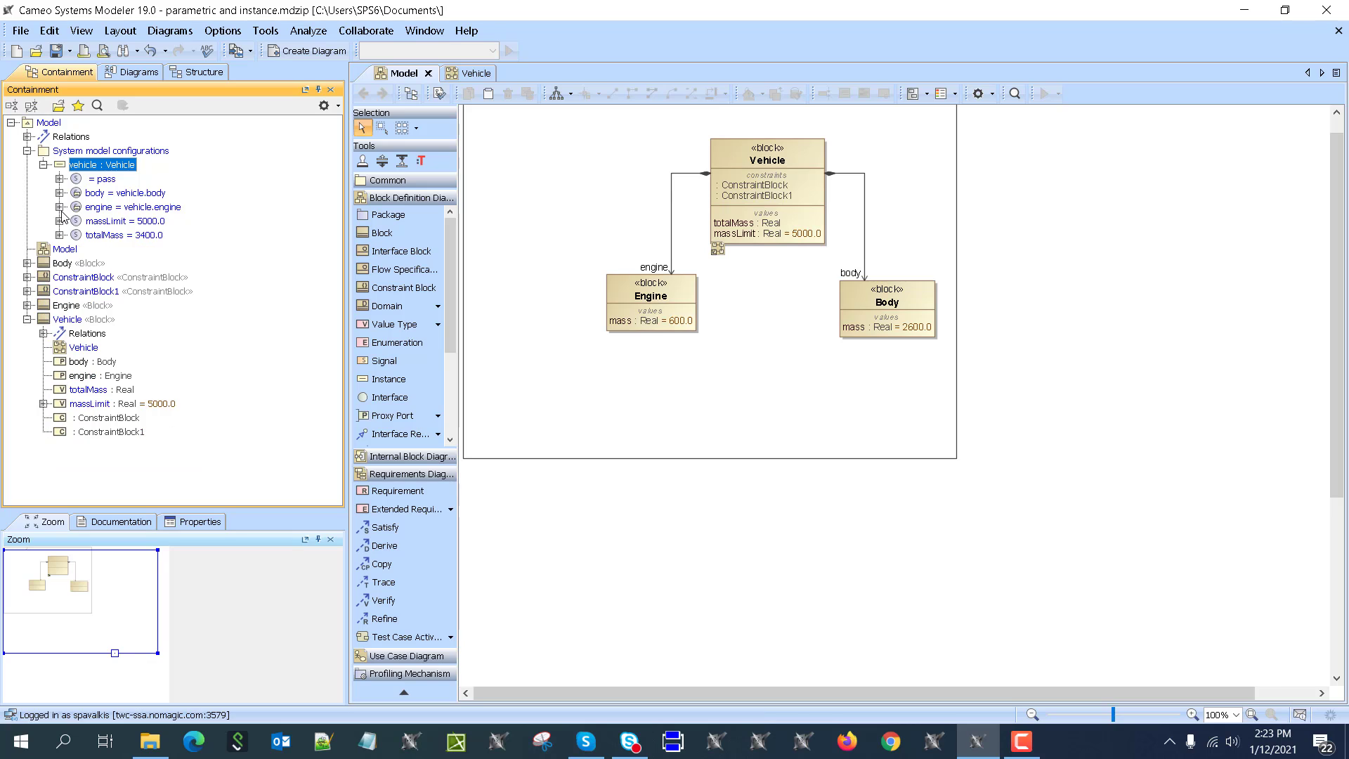
# Create an instance table in System model configurations, with the Vehicle block as classifier and that package as scope.
pyautogui.click(87, 153)
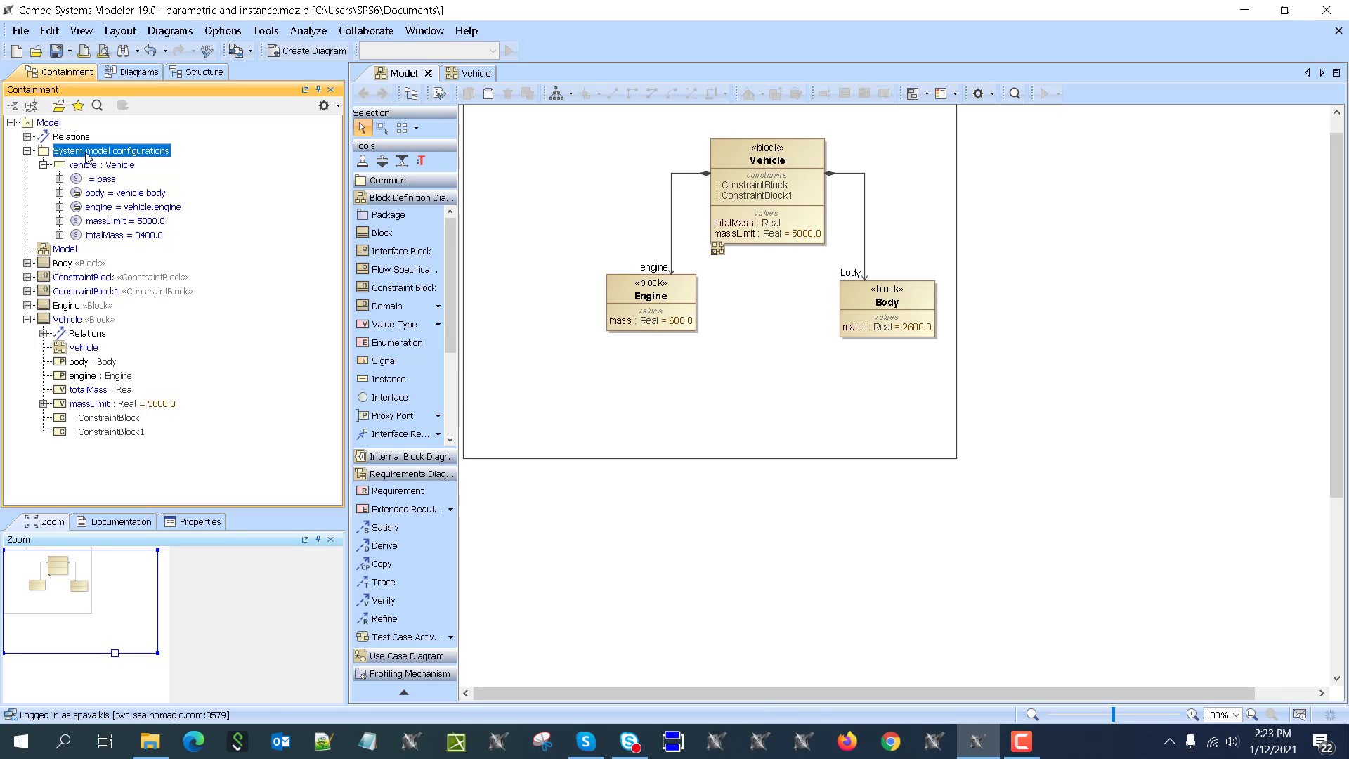
pyautogui.click(277, 57)
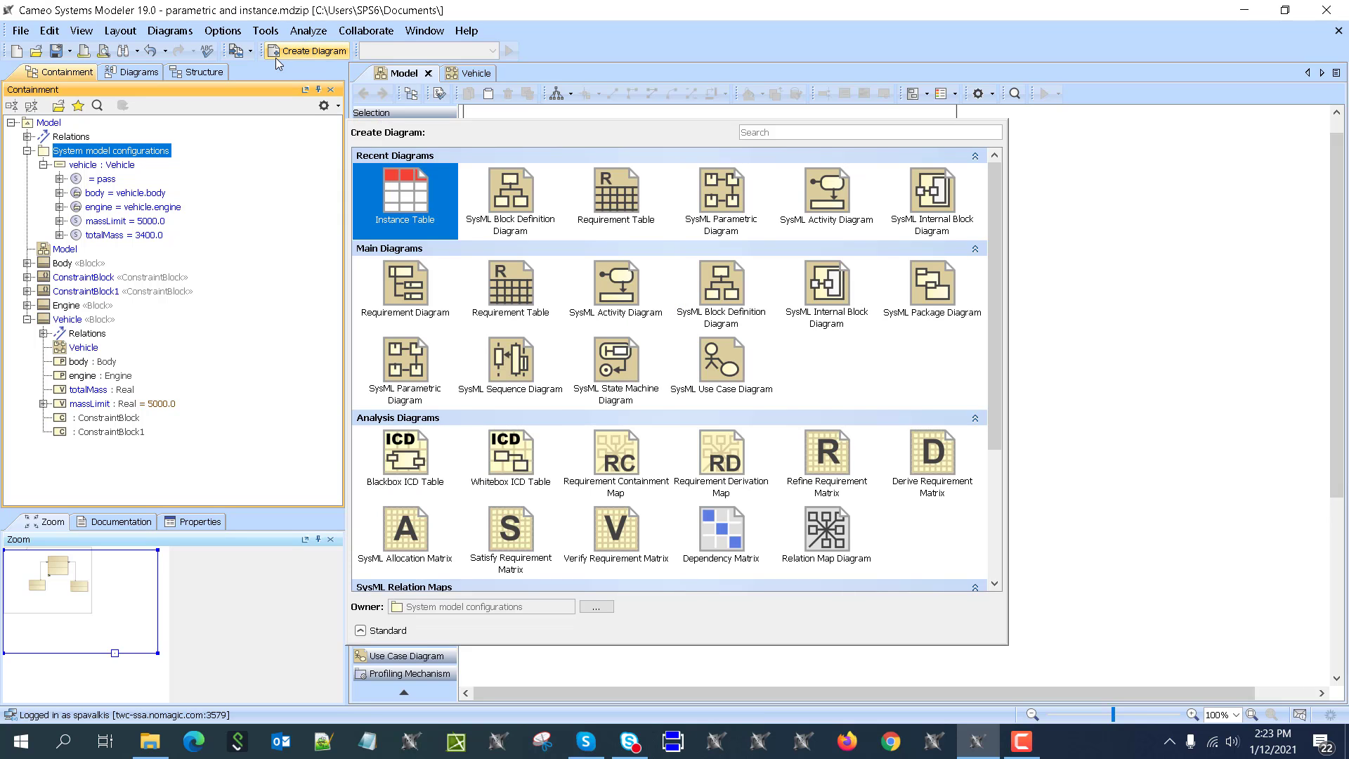
pyautogui.click(404, 206)
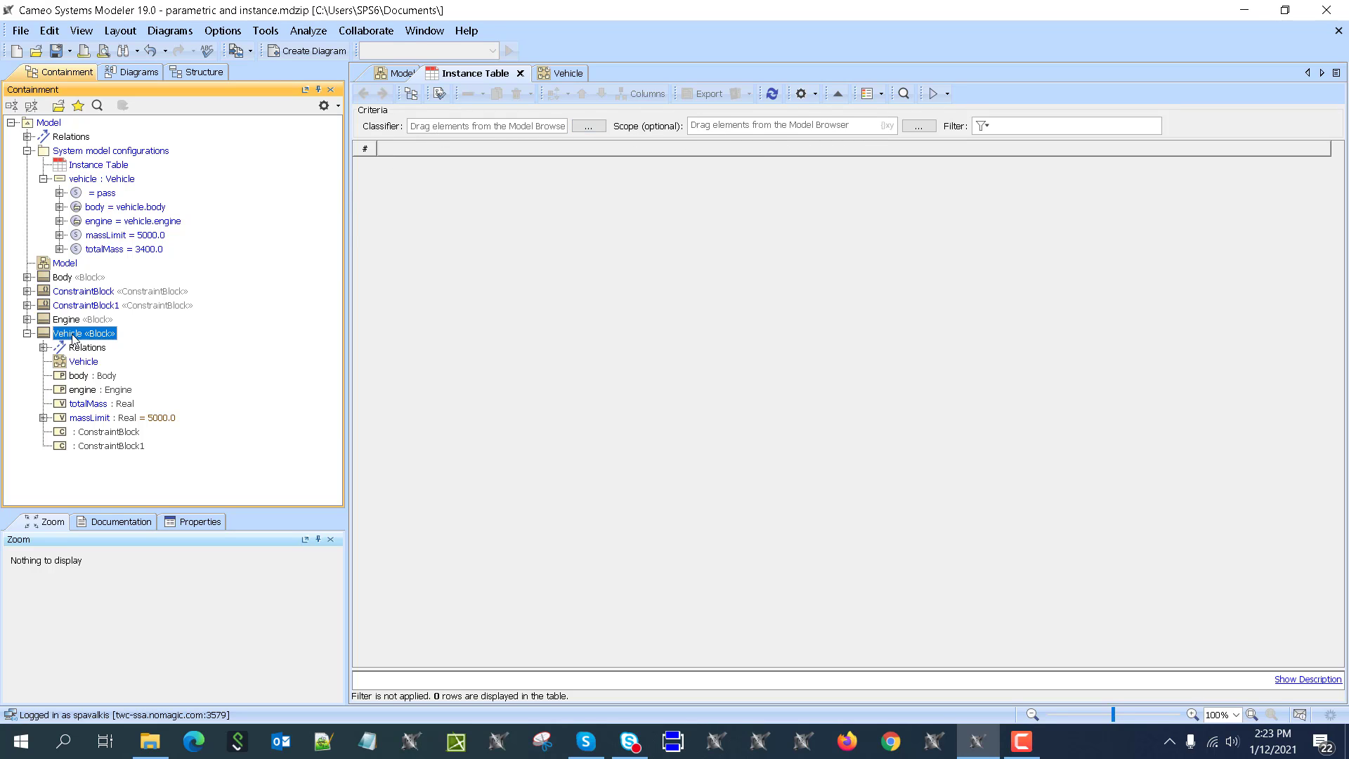
pyautogui.moveTo(76, 339); pyautogui.dragTo(466, 125)
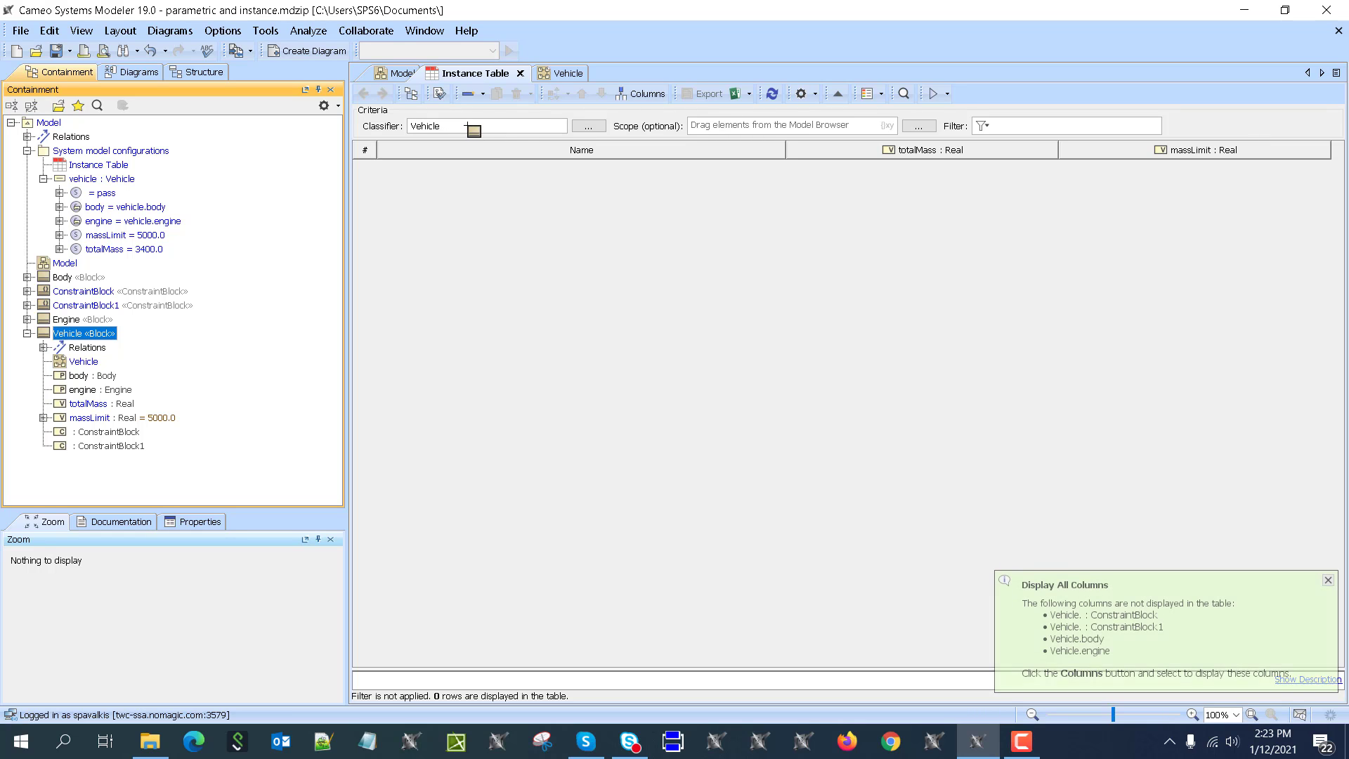
pyautogui.click(1327, 580)
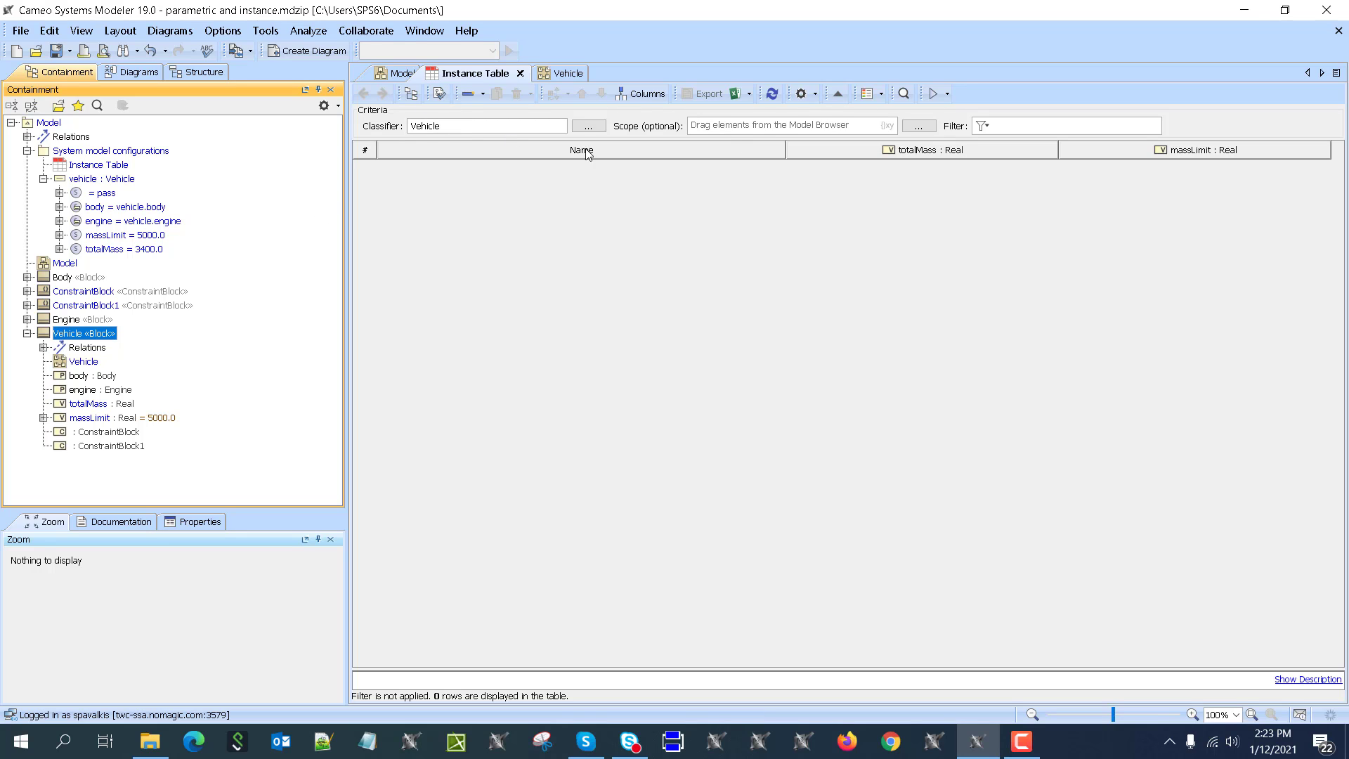
pyautogui.moveTo(77, 153); pyautogui.dragTo(748, 128)
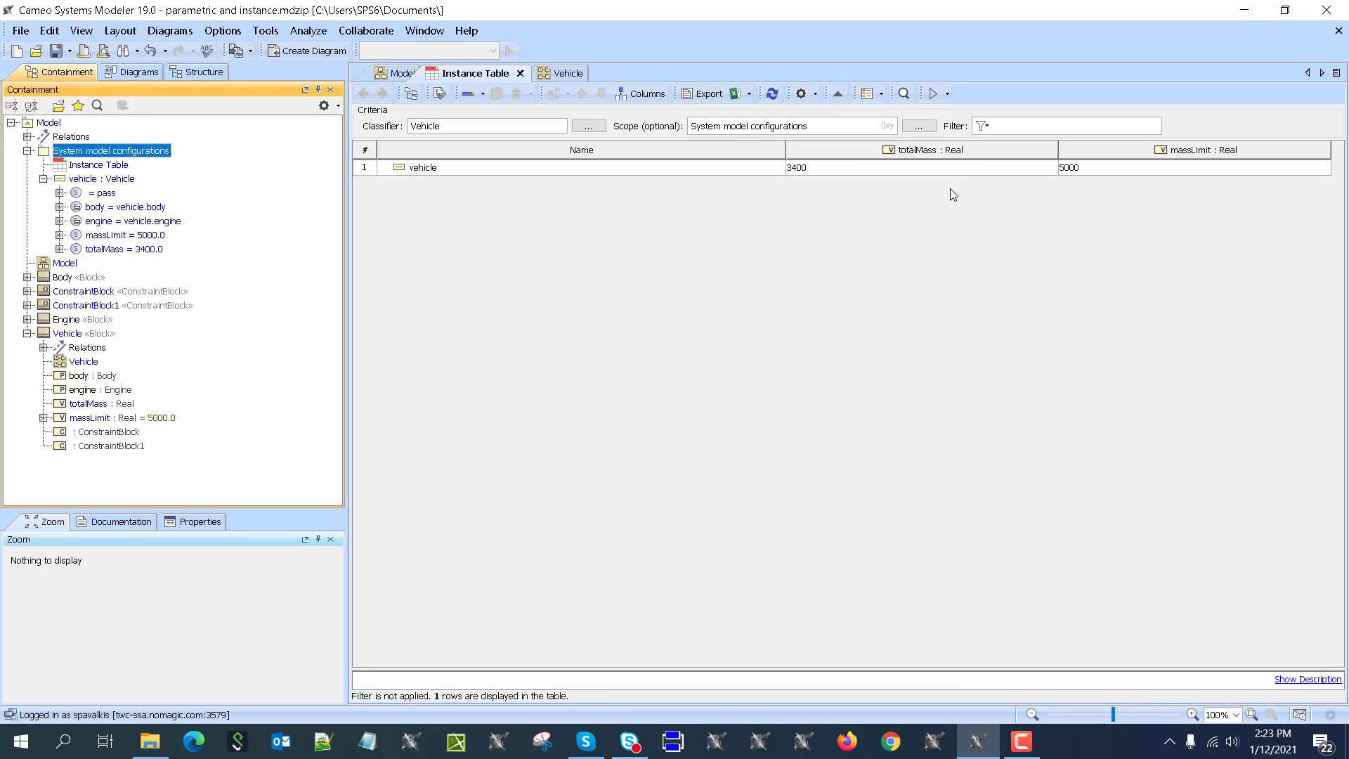
# Add columns for the engine's mass and the body's mass to the instance table, and move engine.mass before totalMass.
pyautogui.click(630, 96)
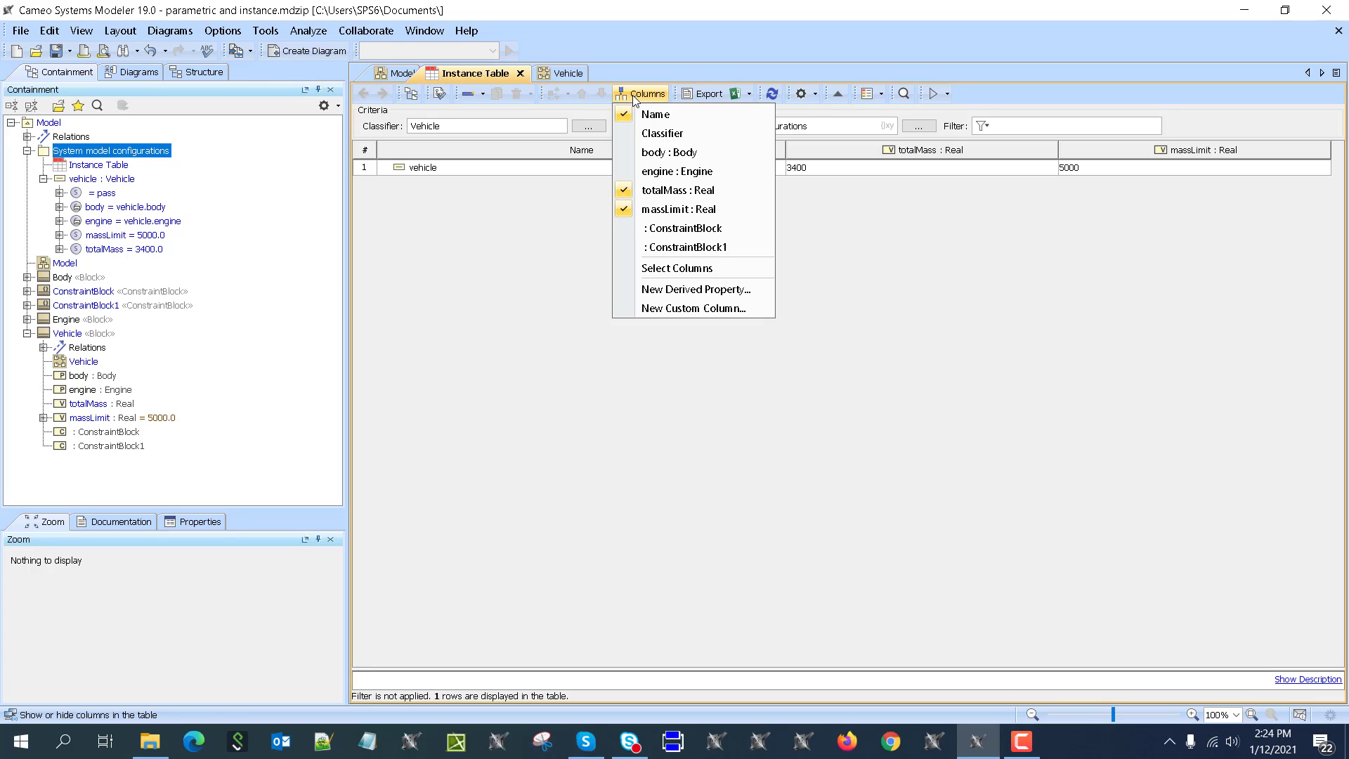
pyautogui.click(661, 275)
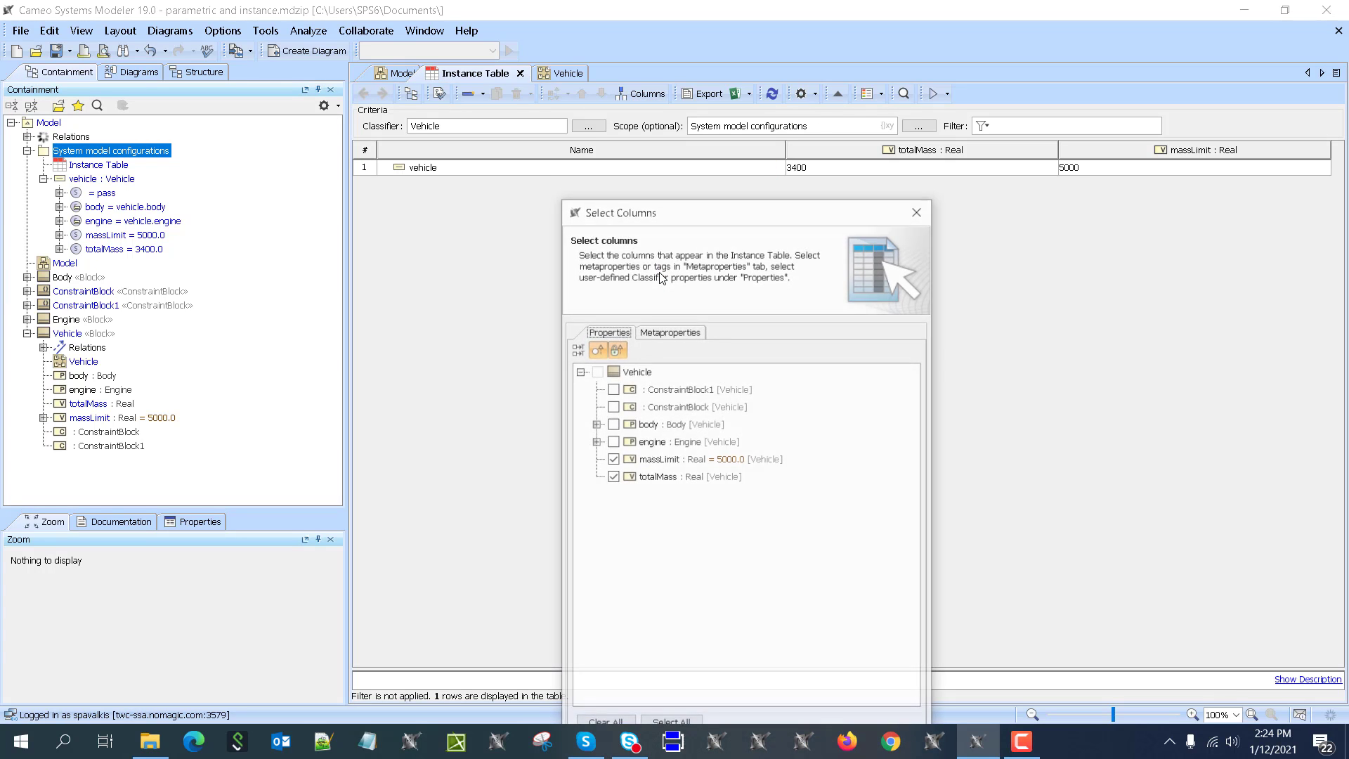
pyautogui.click(594, 441)
pyautogui.click(629, 458)
pyautogui.click(595, 423)
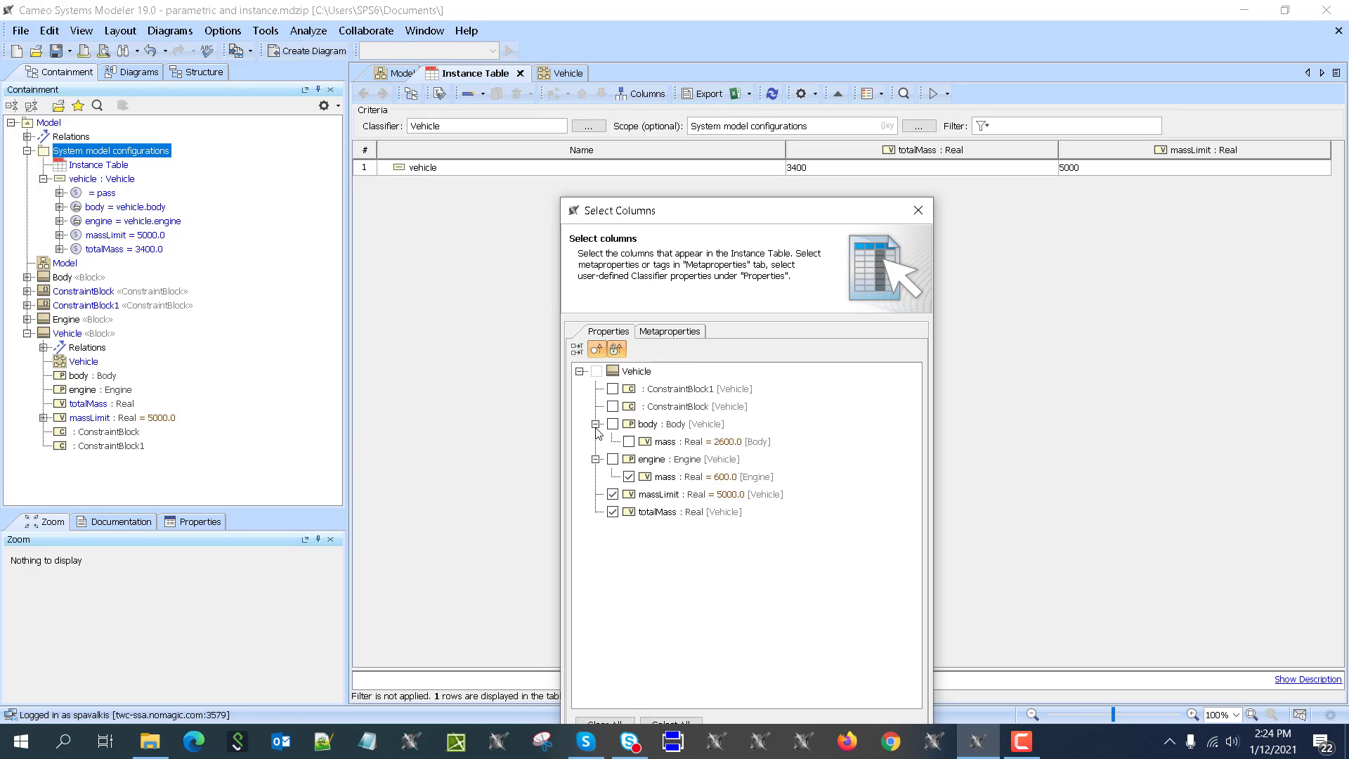
pyautogui.click(629, 442)
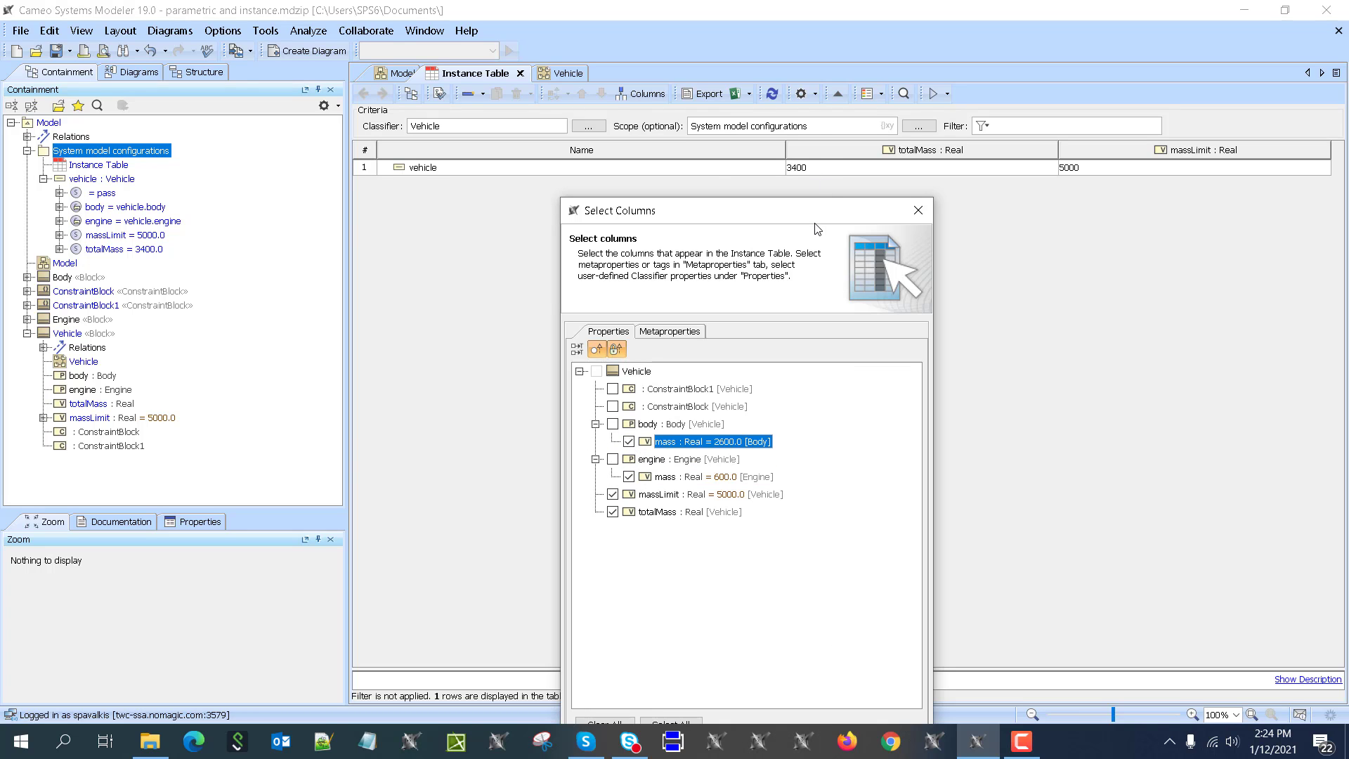
pyautogui.moveTo(814, 224); pyautogui.dragTo(578, 90)
pyautogui.click(602, 618)
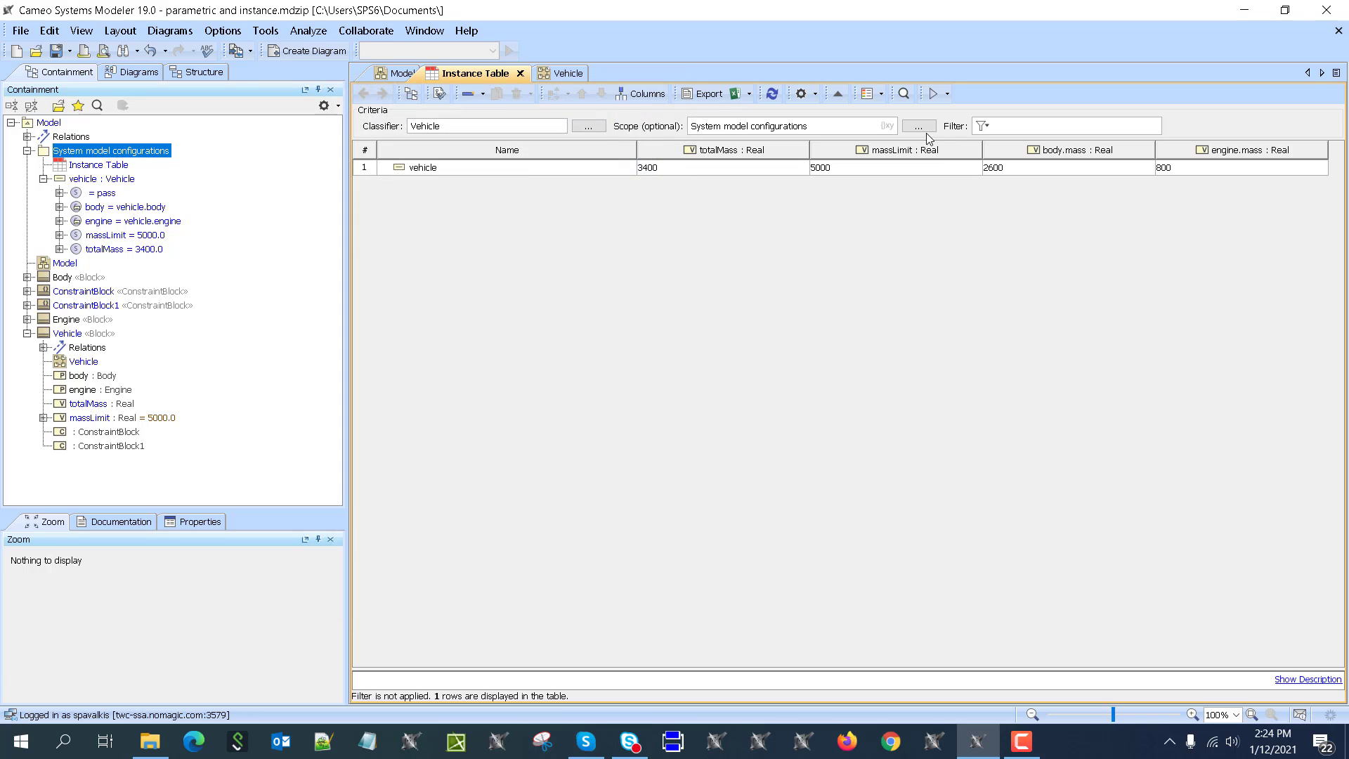
pyautogui.moveTo(1180, 150); pyautogui.dragTo(716, 152)
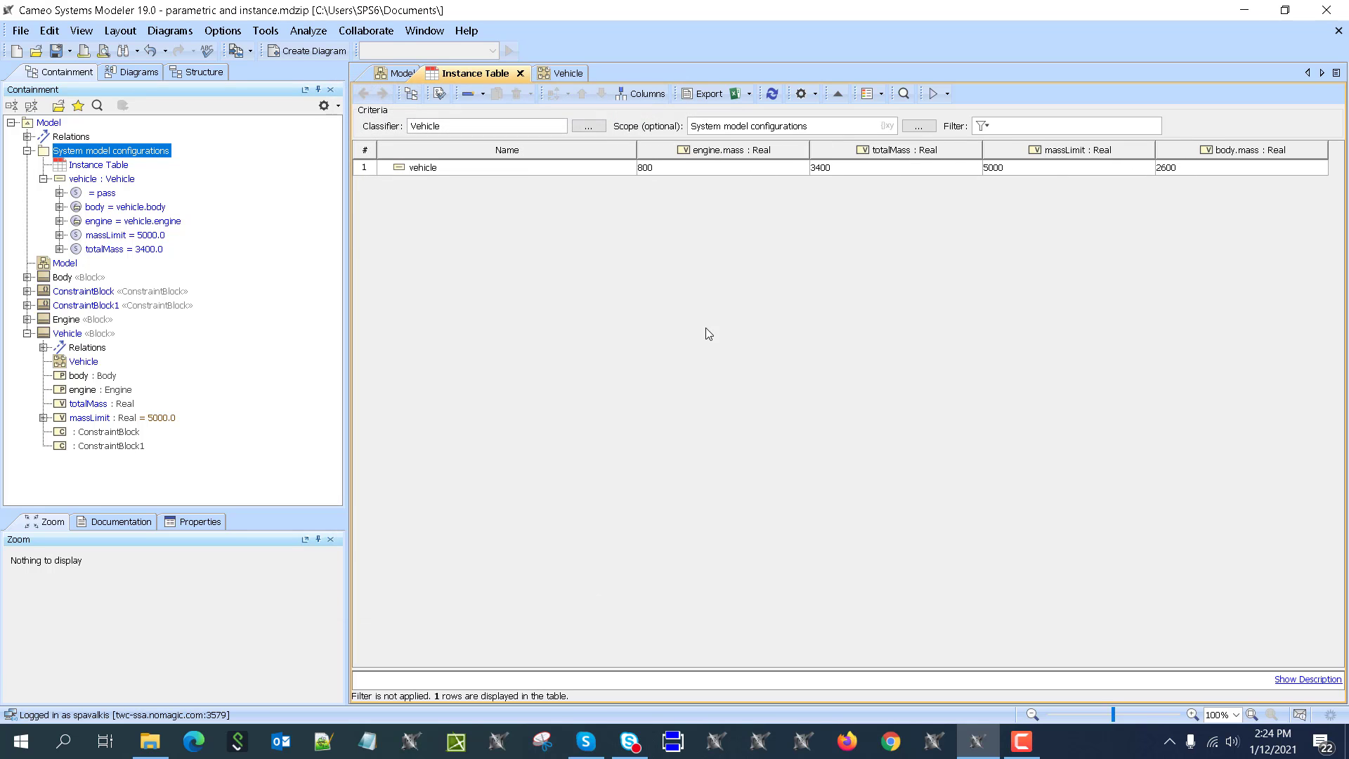
# Reorder the instance table columns so body.mass follows engine.mass, with totalMass and massLimit after it.
pyautogui.moveTo(1067, 149); pyautogui.dragTo(876, 166)
pyautogui.moveTo(1200, 151); pyautogui.dragTo(868, 164)
pyautogui.moveTo(1270, 149); pyautogui.dragTo(1033, 155)
# Add a second Vehicle instance with its parts to the table, inspect its slots in the model tree and collapse both instances.
pyautogui.click(482, 98)
pyautogui.click(526, 132)
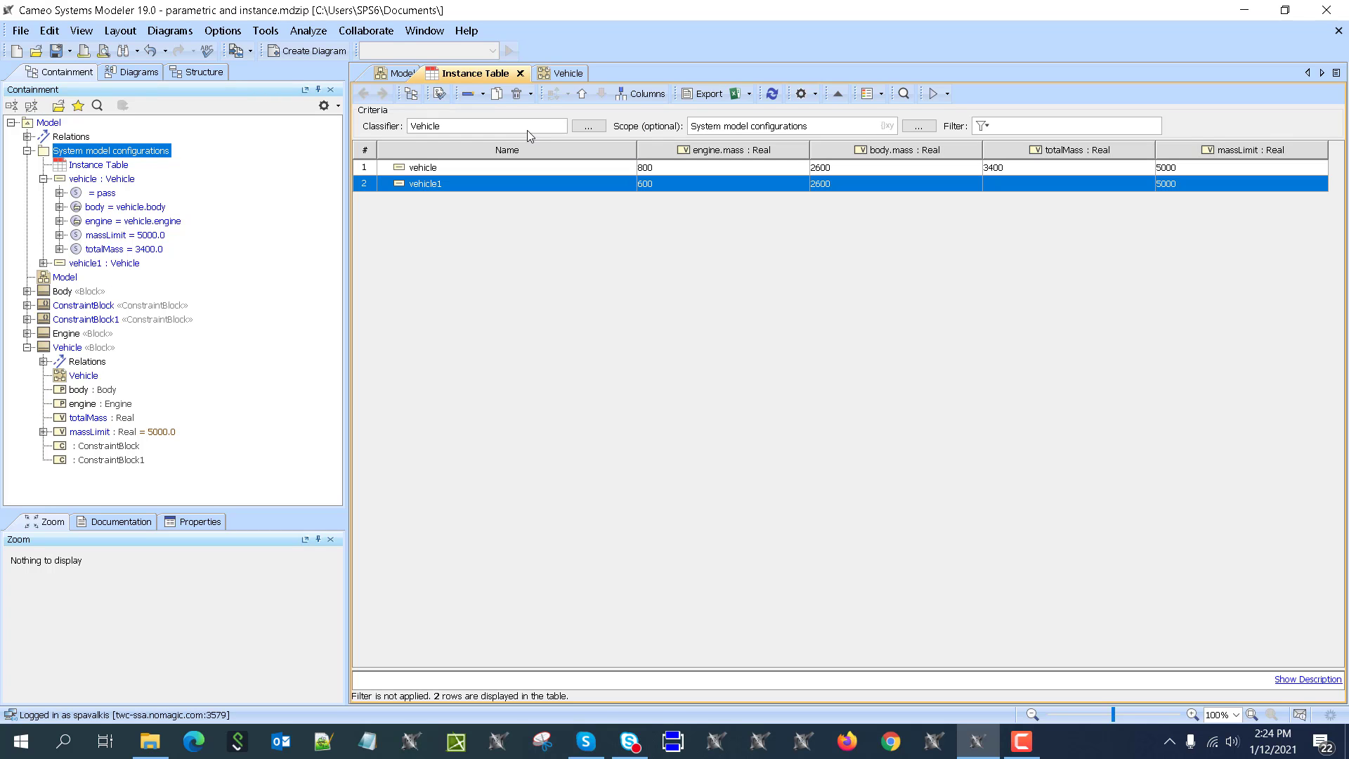
pyautogui.click(43, 263)
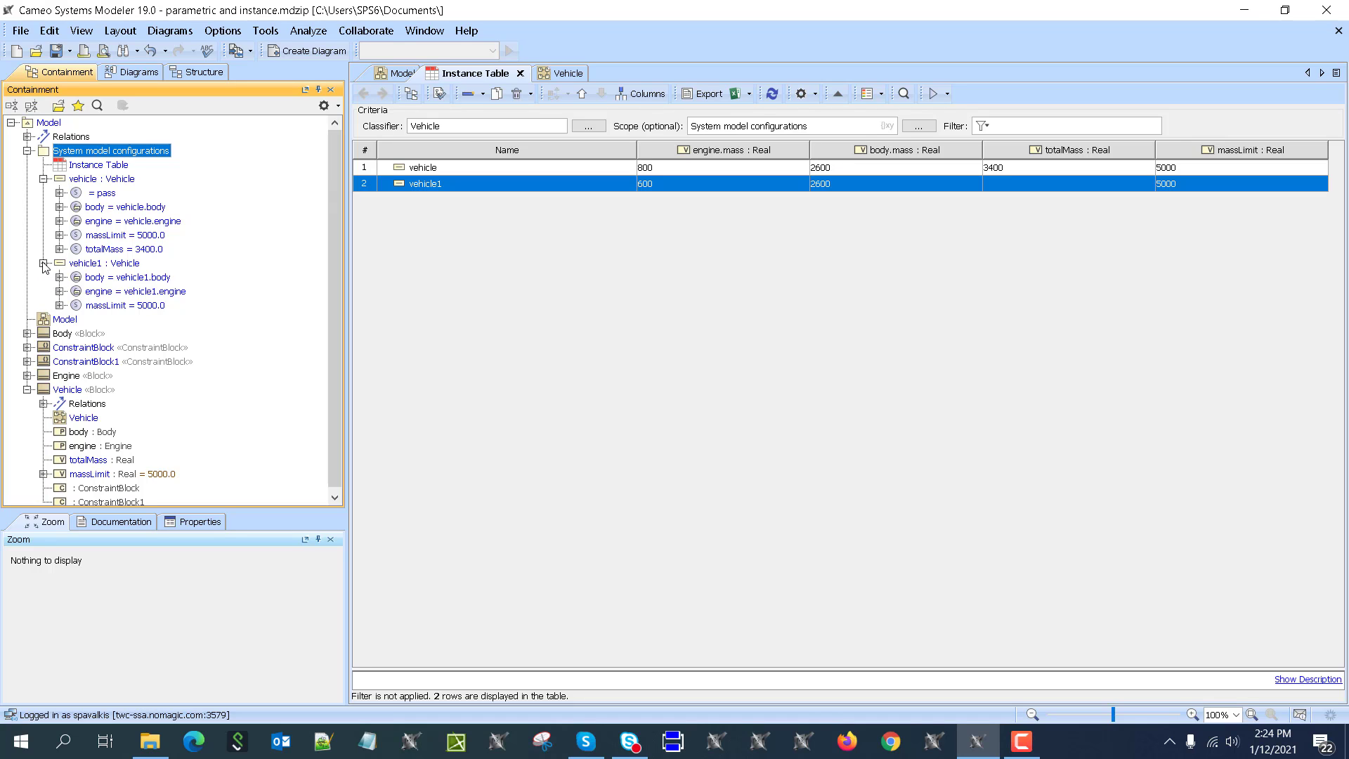
pyautogui.click(43, 263)
pyautogui.click(43, 179)
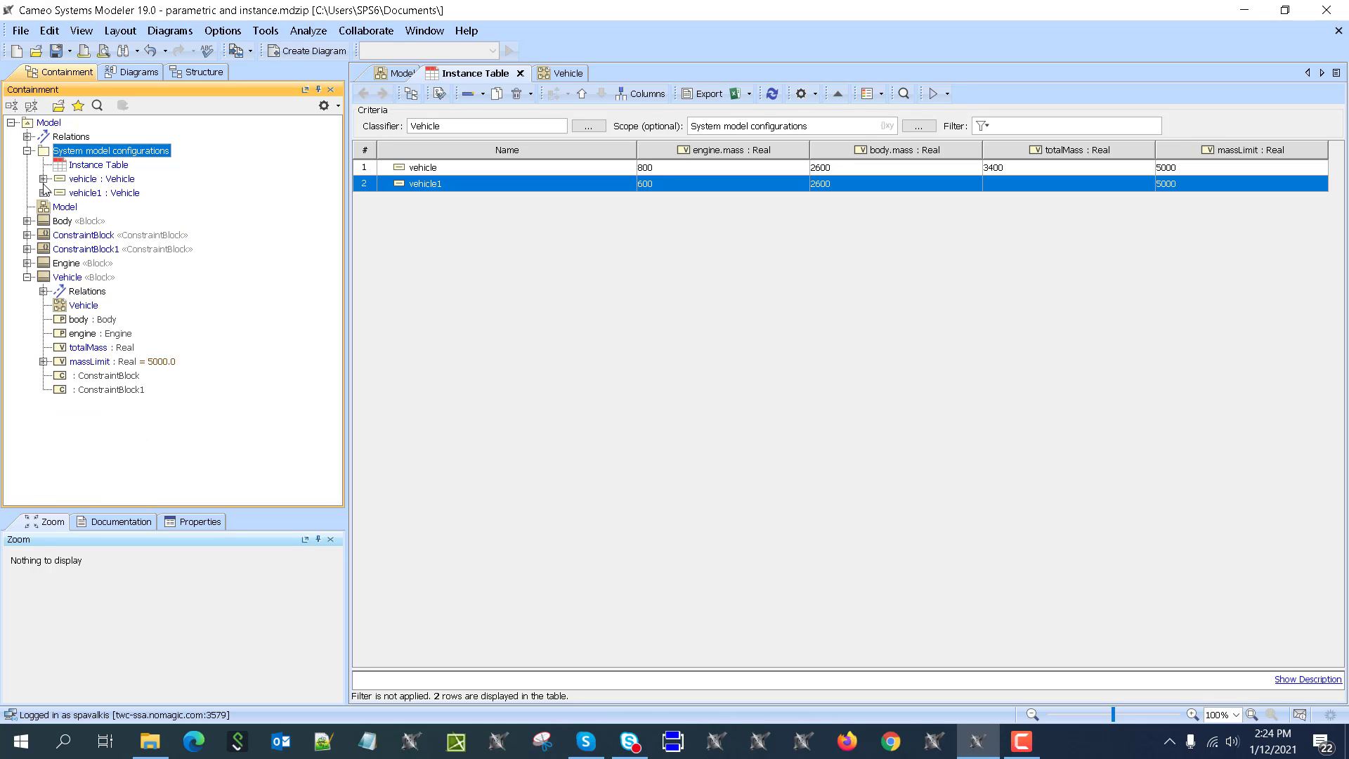
# Set vehicle1's engine.mass to 700 and its body.mass to 3000 in the instance table.
pyautogui.click(697, 183)
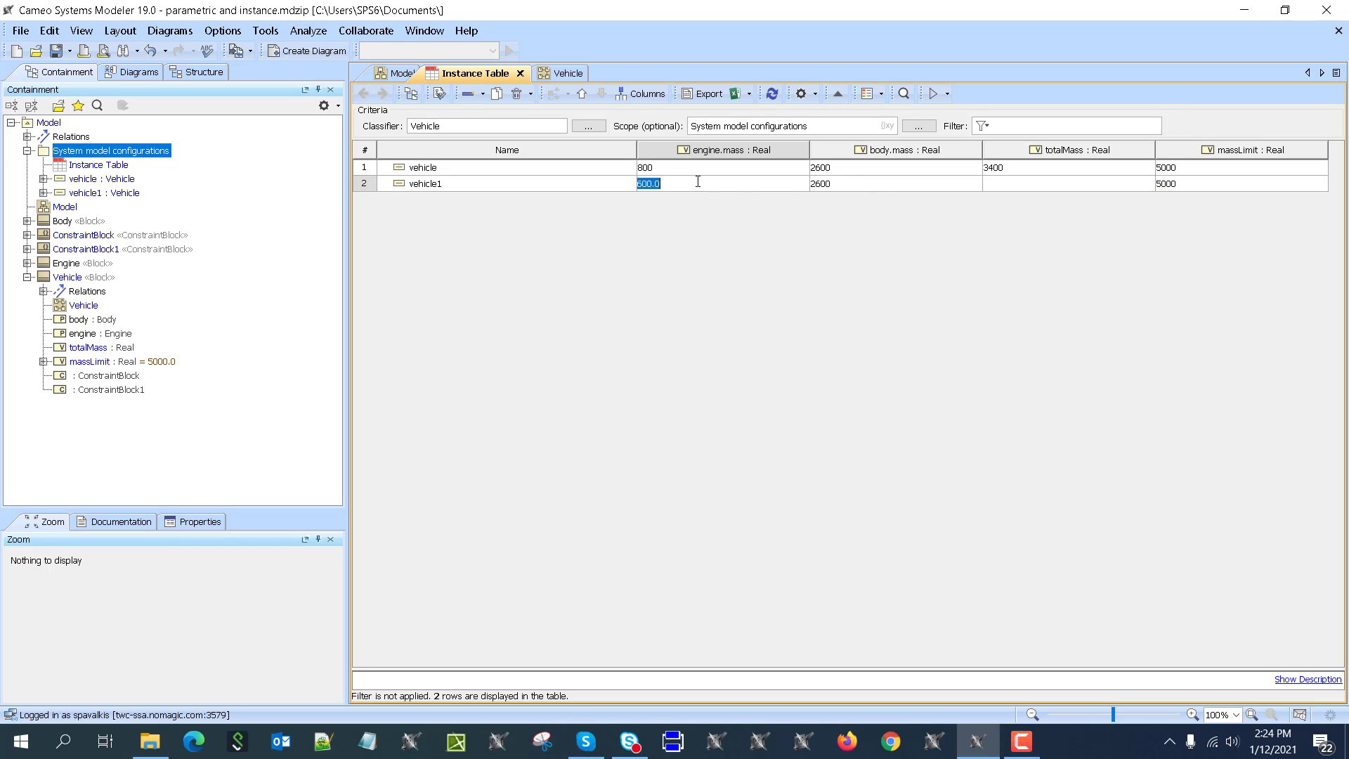
pyautogui.write('700')
pyautogui.click(882, 187)
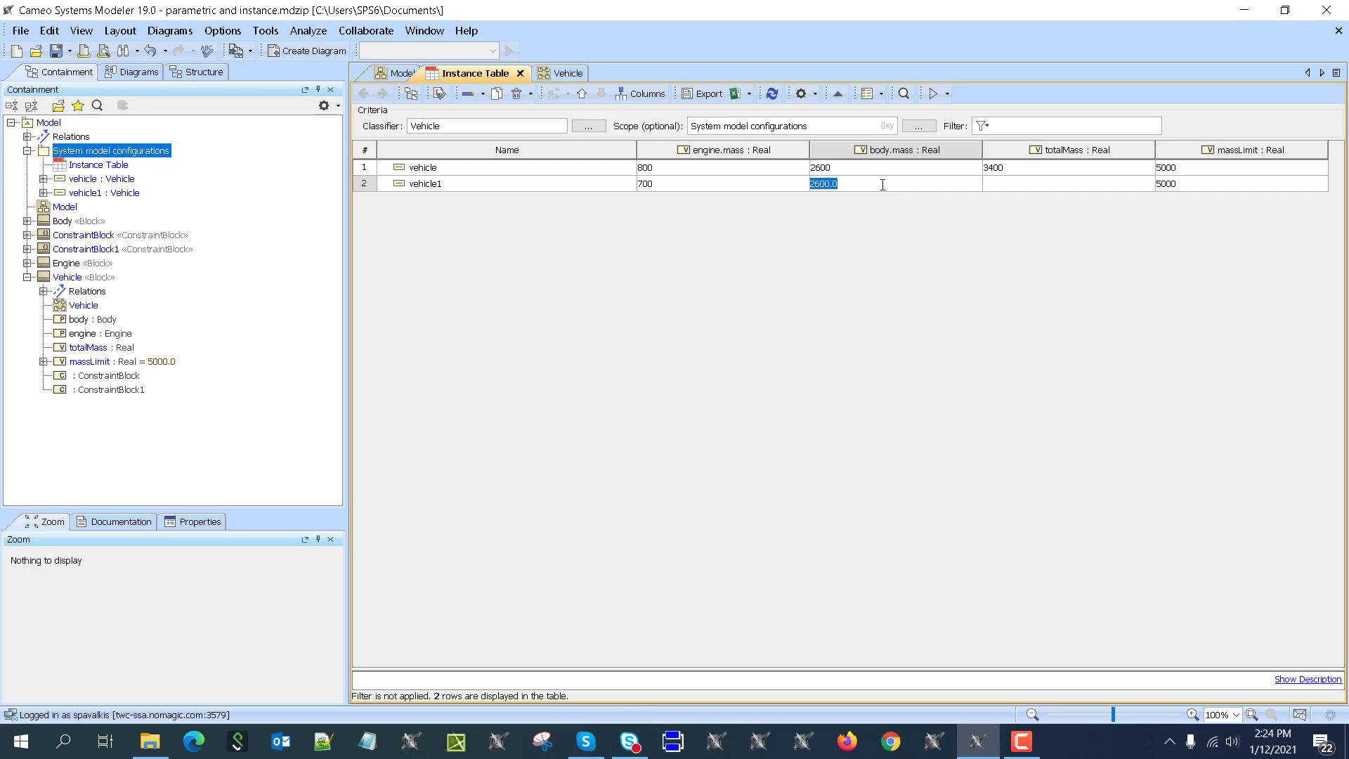
pyautogui.write('3000')
pyautogui.click(872, 259)
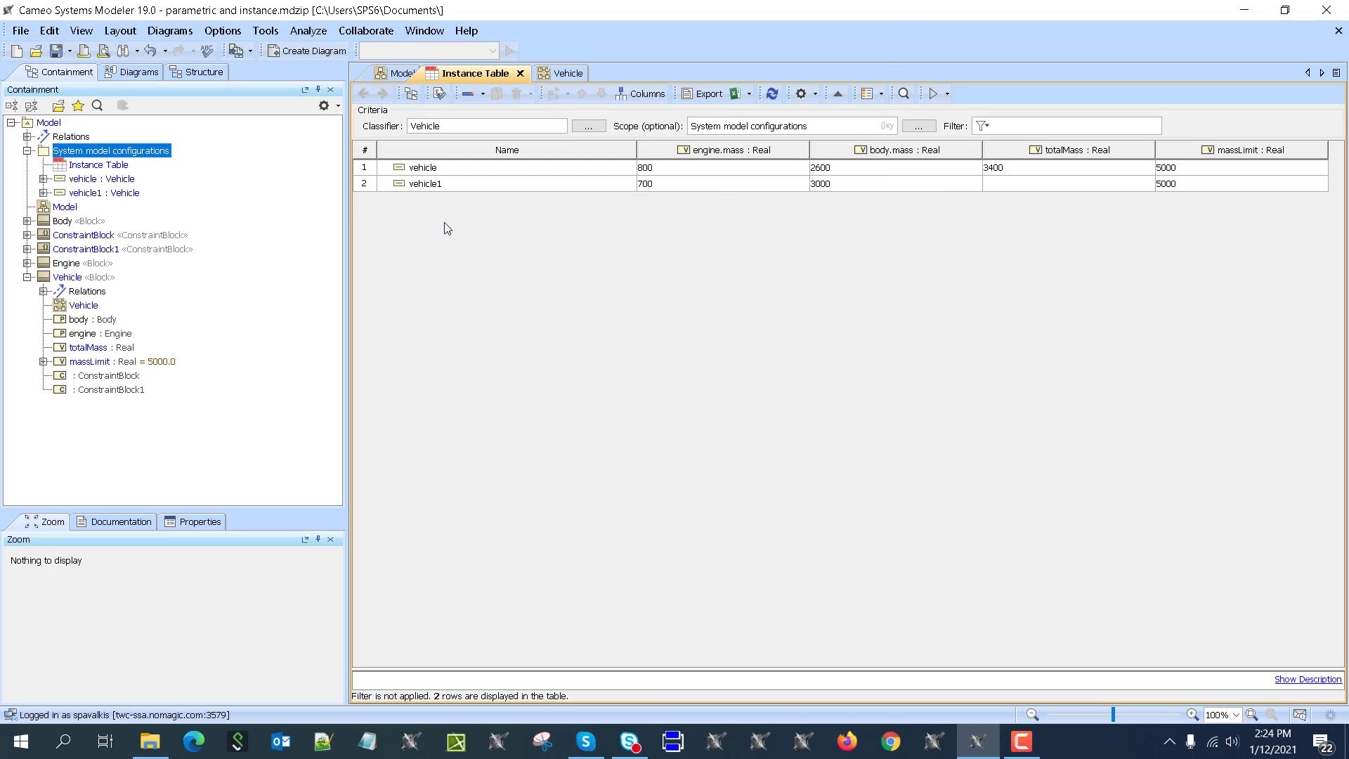
# Evaluate the instance table to calculate totalMass for the vehicle1 instance.
pyautogui.click(461, 187)
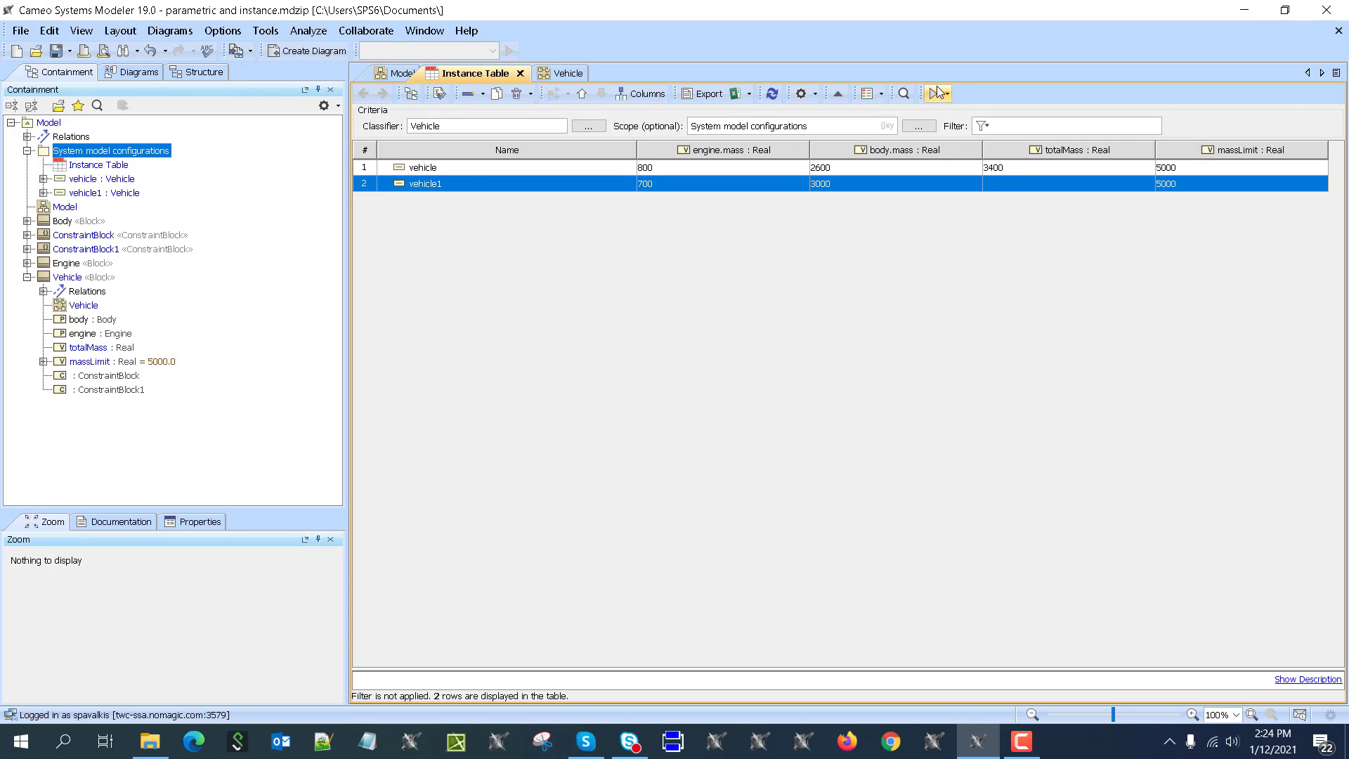
pyautogui.click(913, 286)
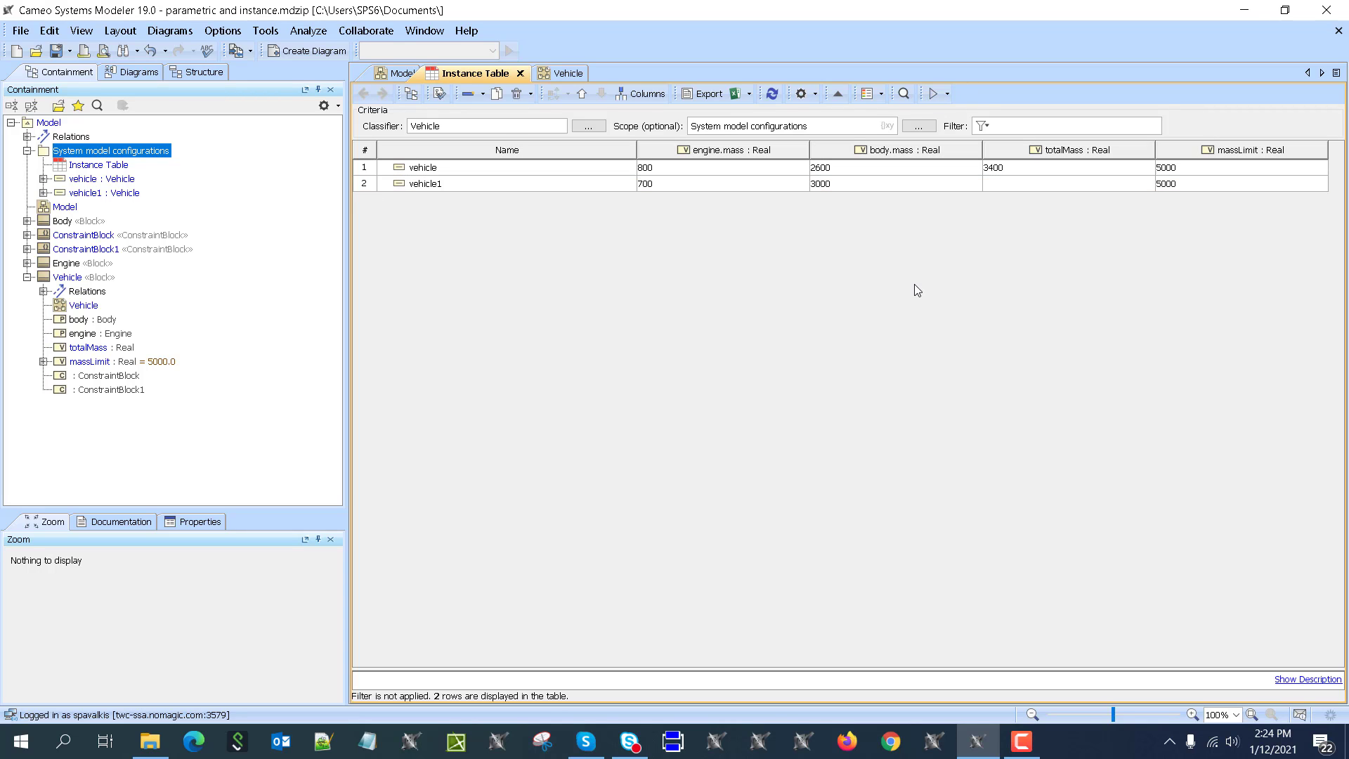
pyautogui.click(935, 95)
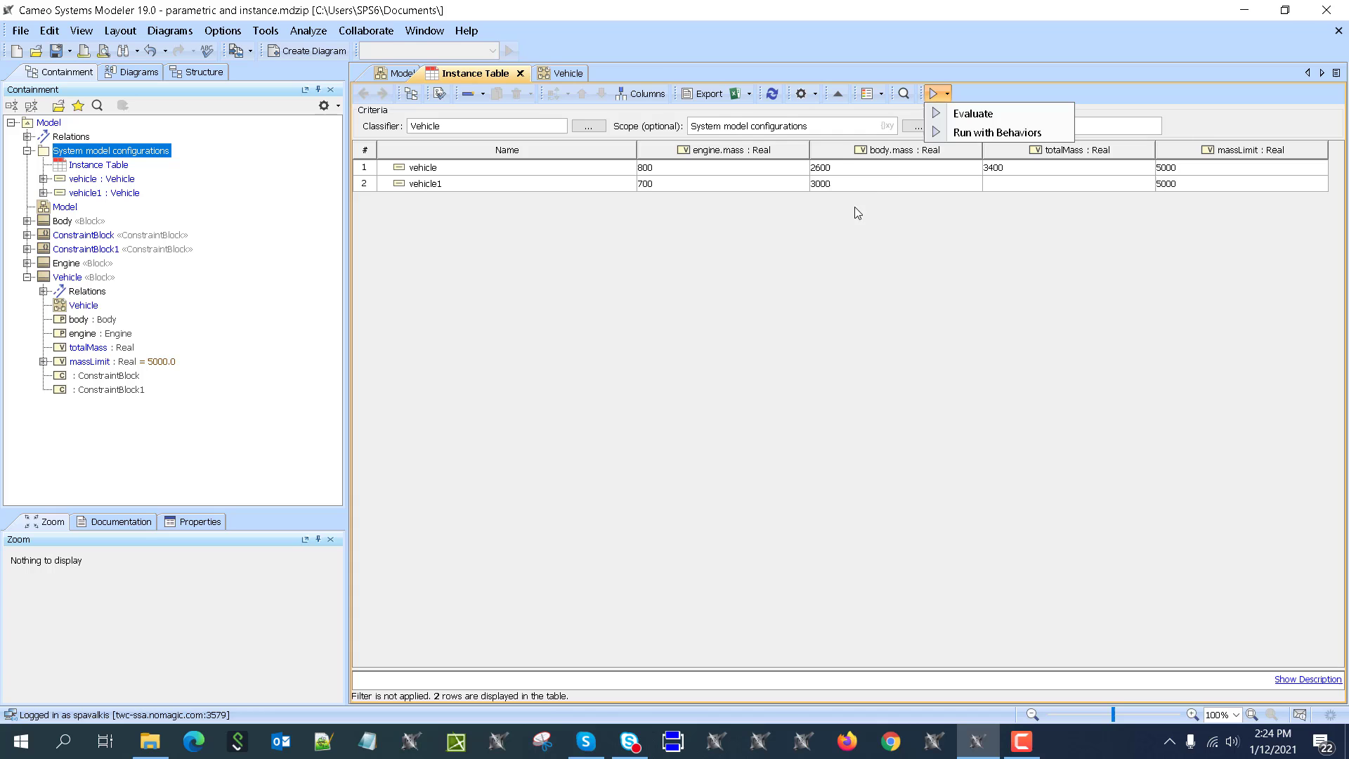
pyautogui.click(939, 115)
pyautogui.press('Return')
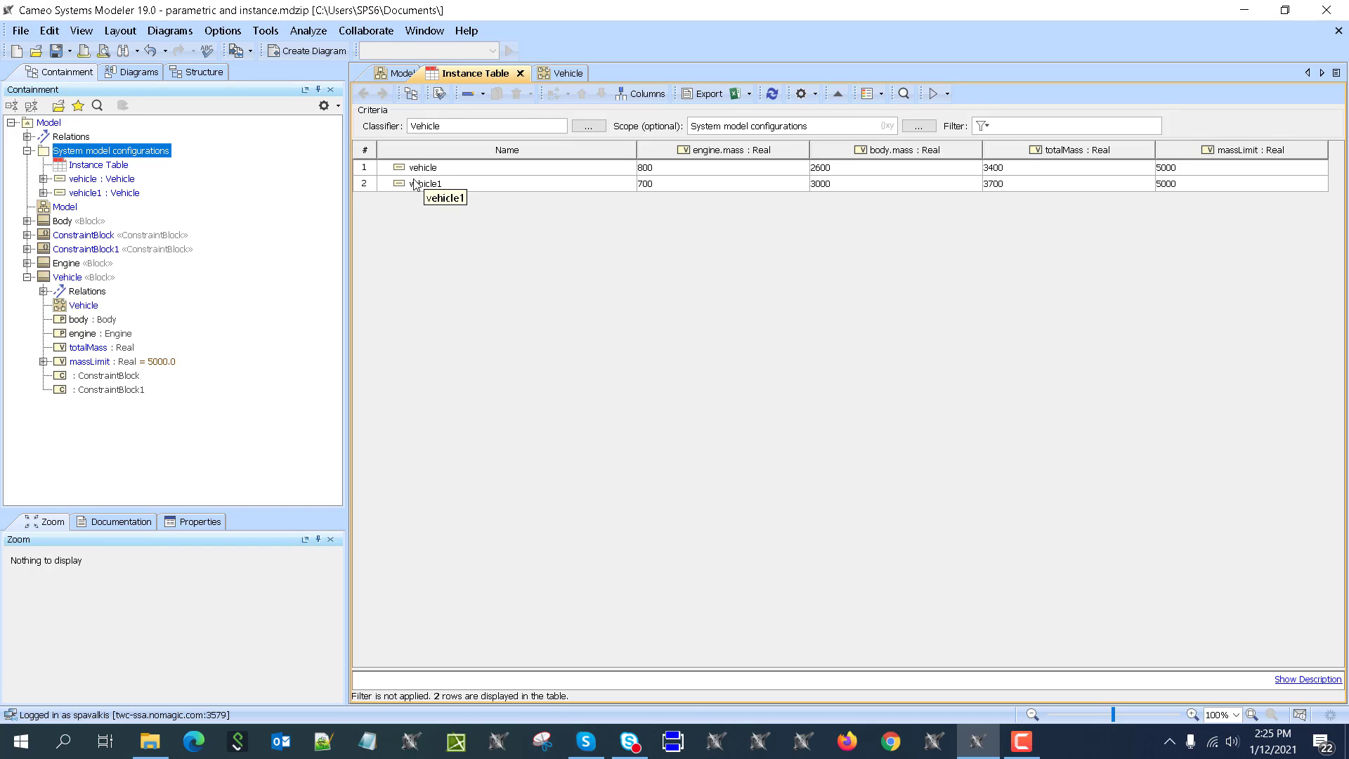
# Add two new blocks side by side below the Engine block in the Model block definition diagram.
pyautogui.click(395, 72)
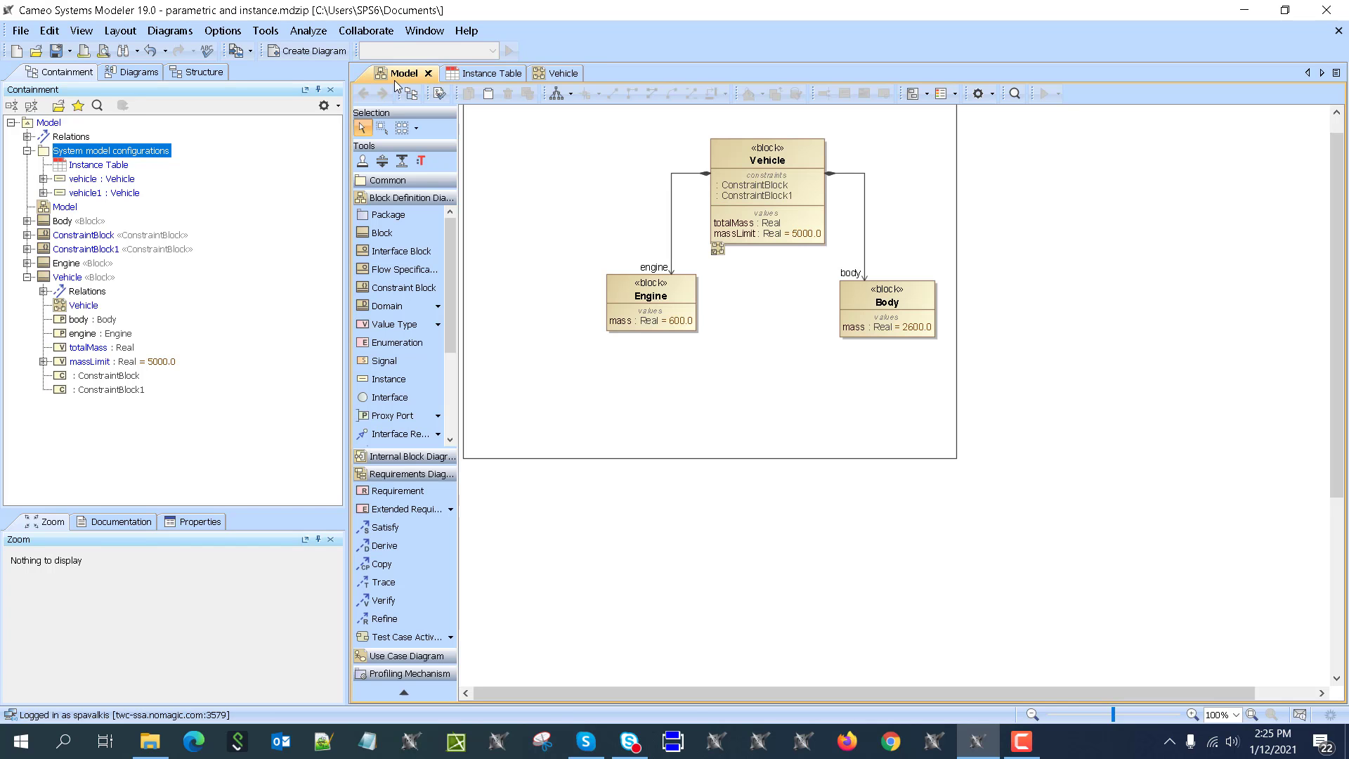
pyautogui.click(374, 239)
pyautogui.click(546, 362)
pyautogui.click(554, 283)
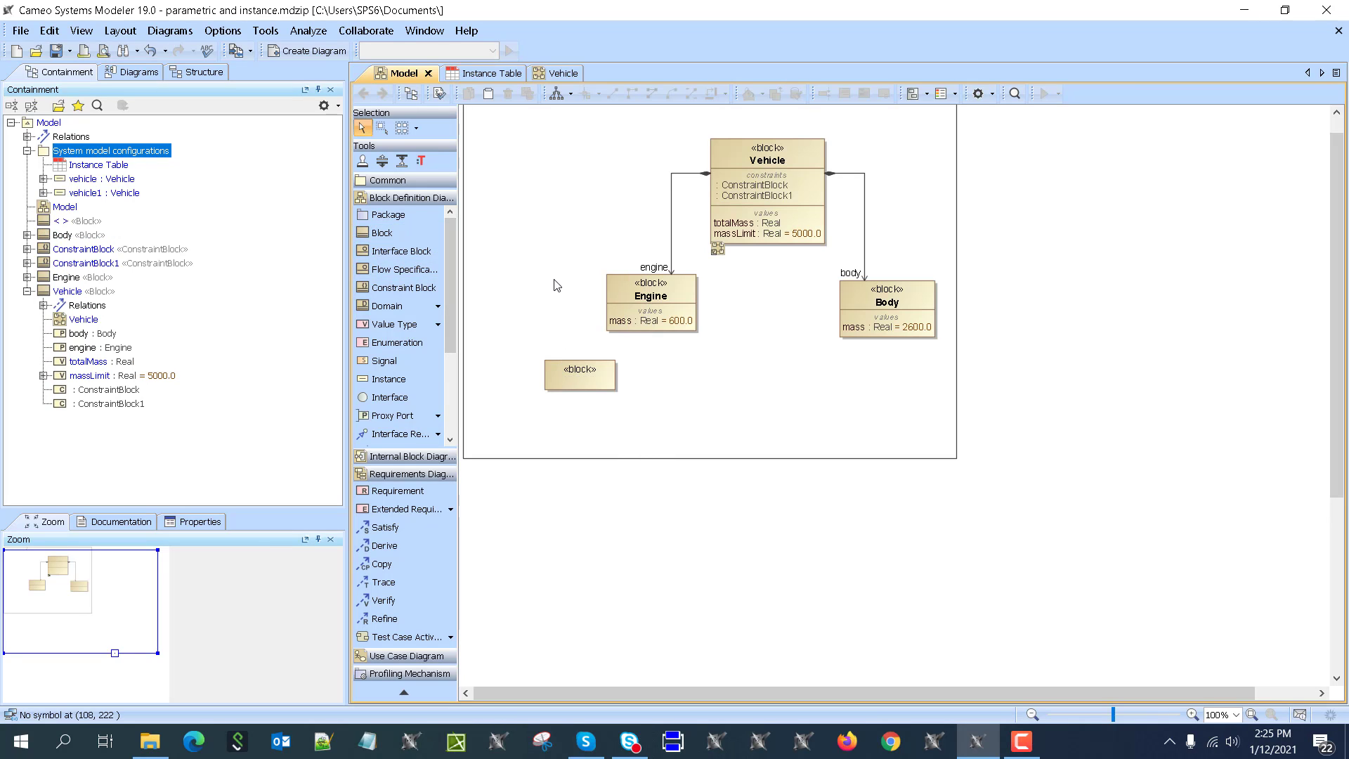
pyautogui.click(406, 233)
pyautogui.click(668, 362)
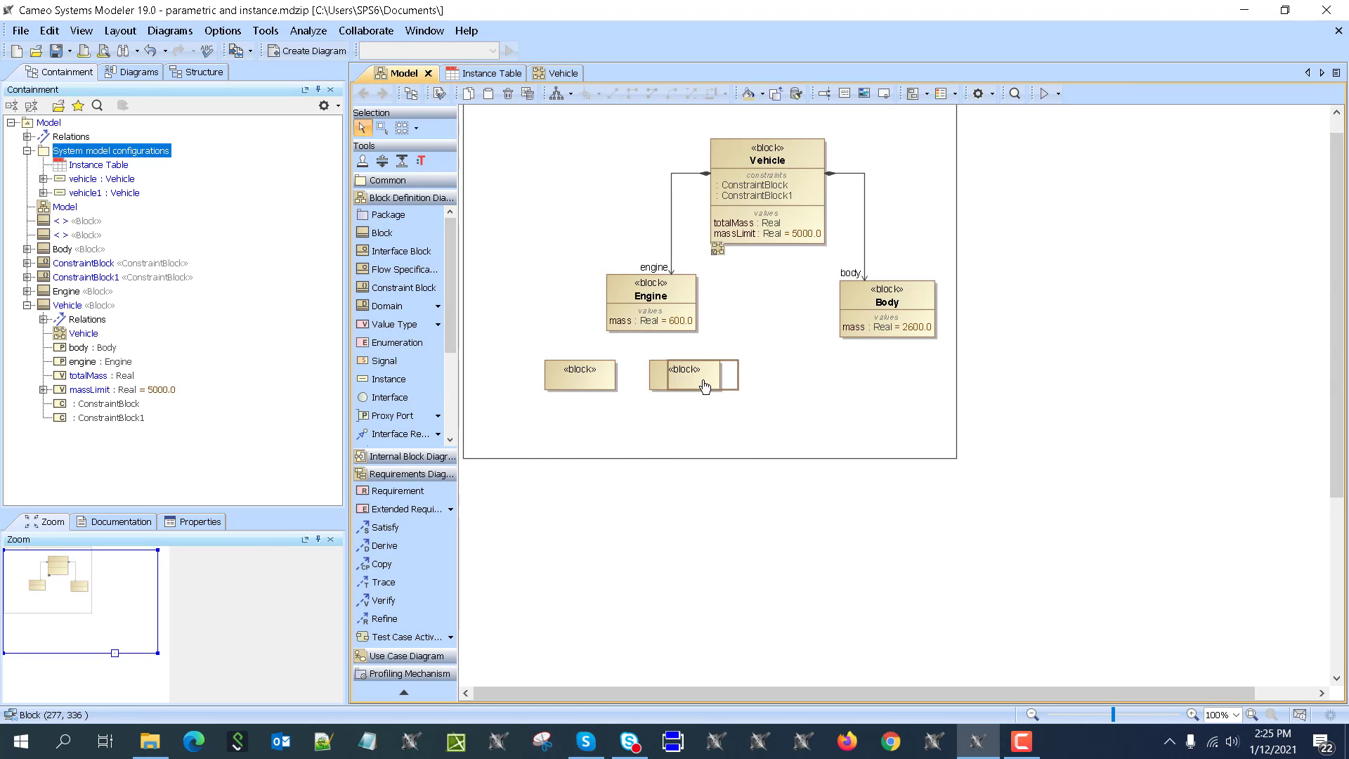
# Name the two new blocks under Engine E1 and E2.
pyautogui.click(557, 386)
pyautogui.write('E1')
pyautogui.click(749, 407)
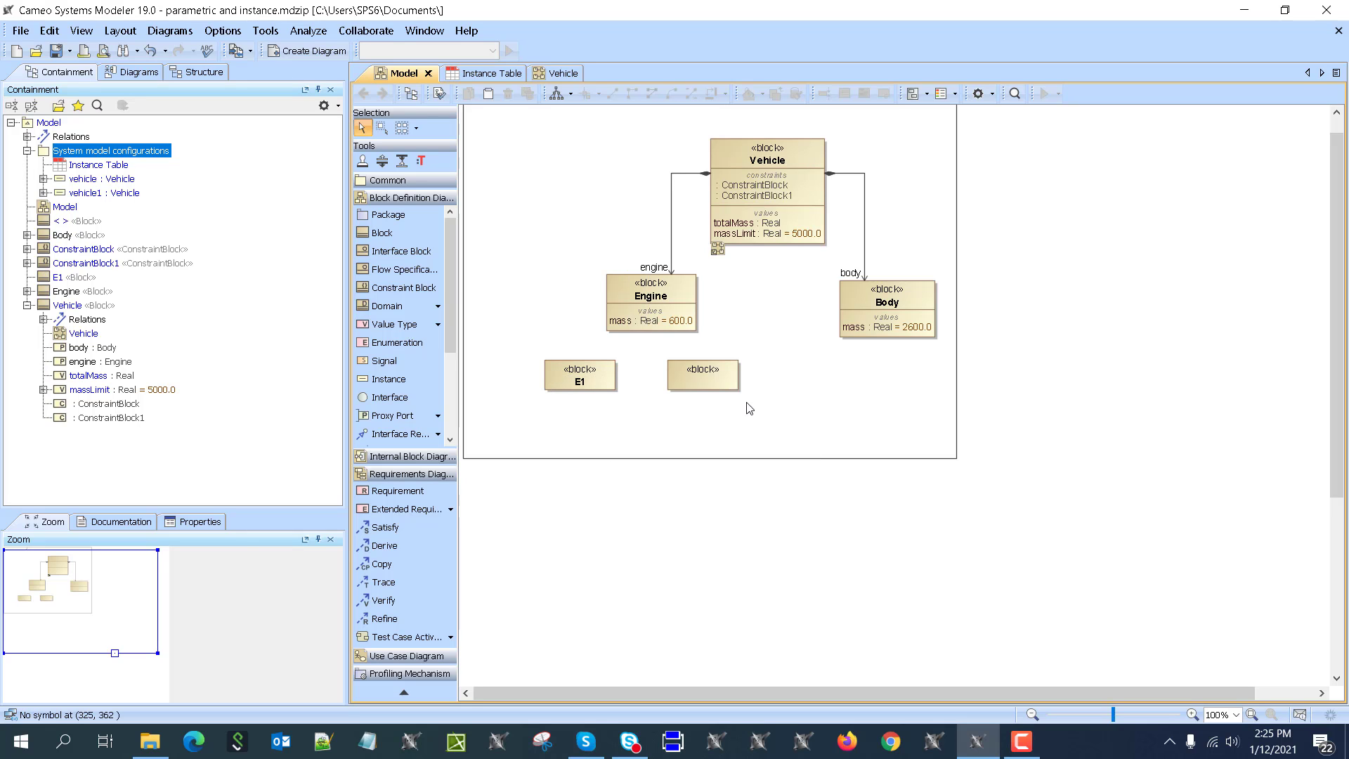
pyautogui.click(735, 387)
pyautogui.write('E2')
pyautogui.press('Return')
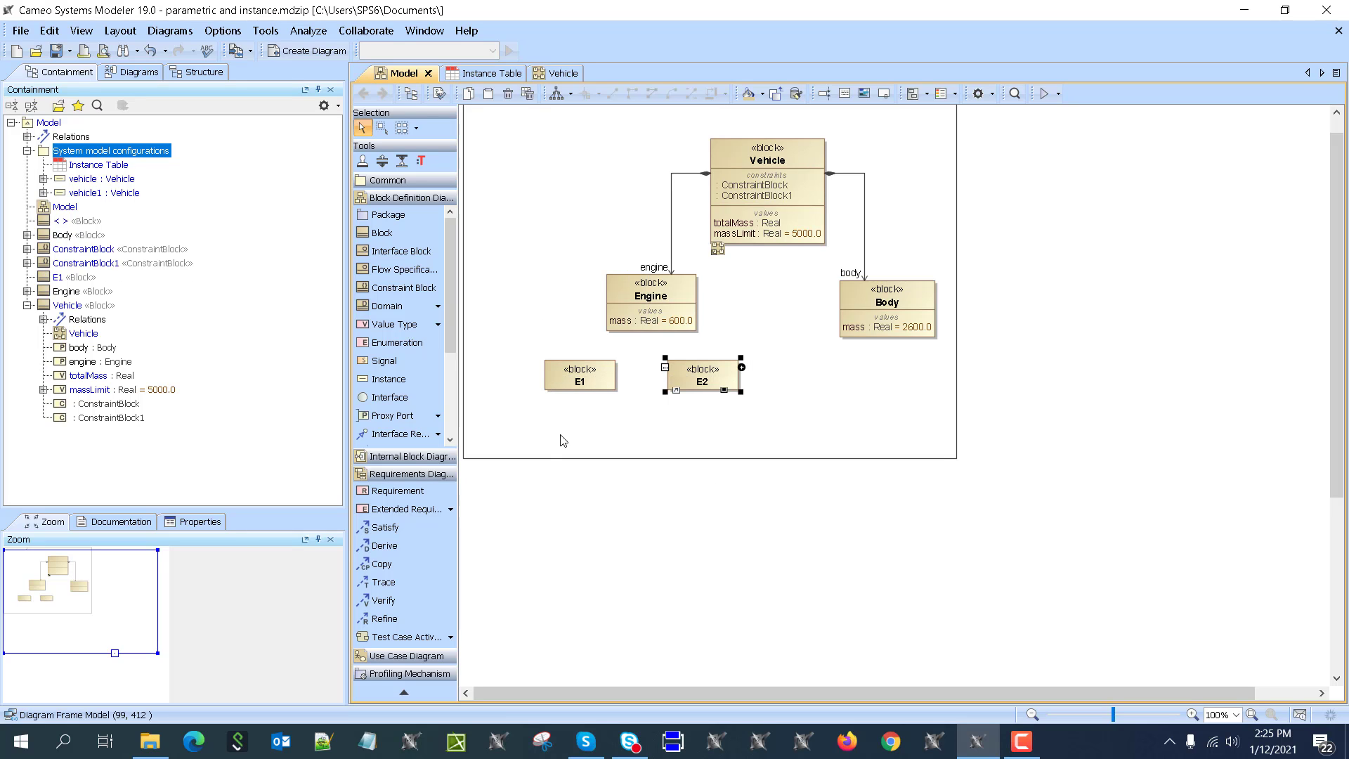
pyautogui.click(563, 441)
# Create generalizations that make E1 and E2 subtypes of Engine, and space the two blocks slightly further apart.
pyautogui.click(636, 283)
pyautogui.click(716, 279)
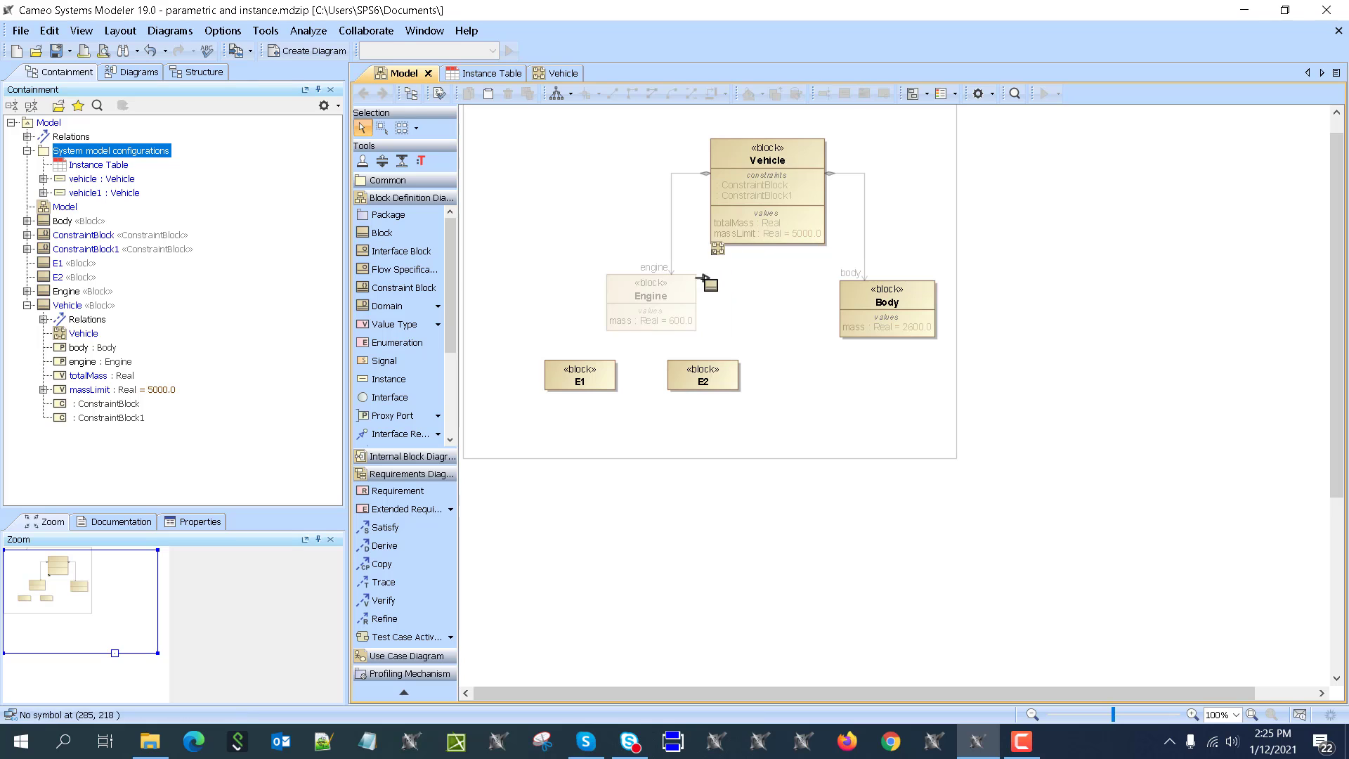
pyautogui.click(678, 286)
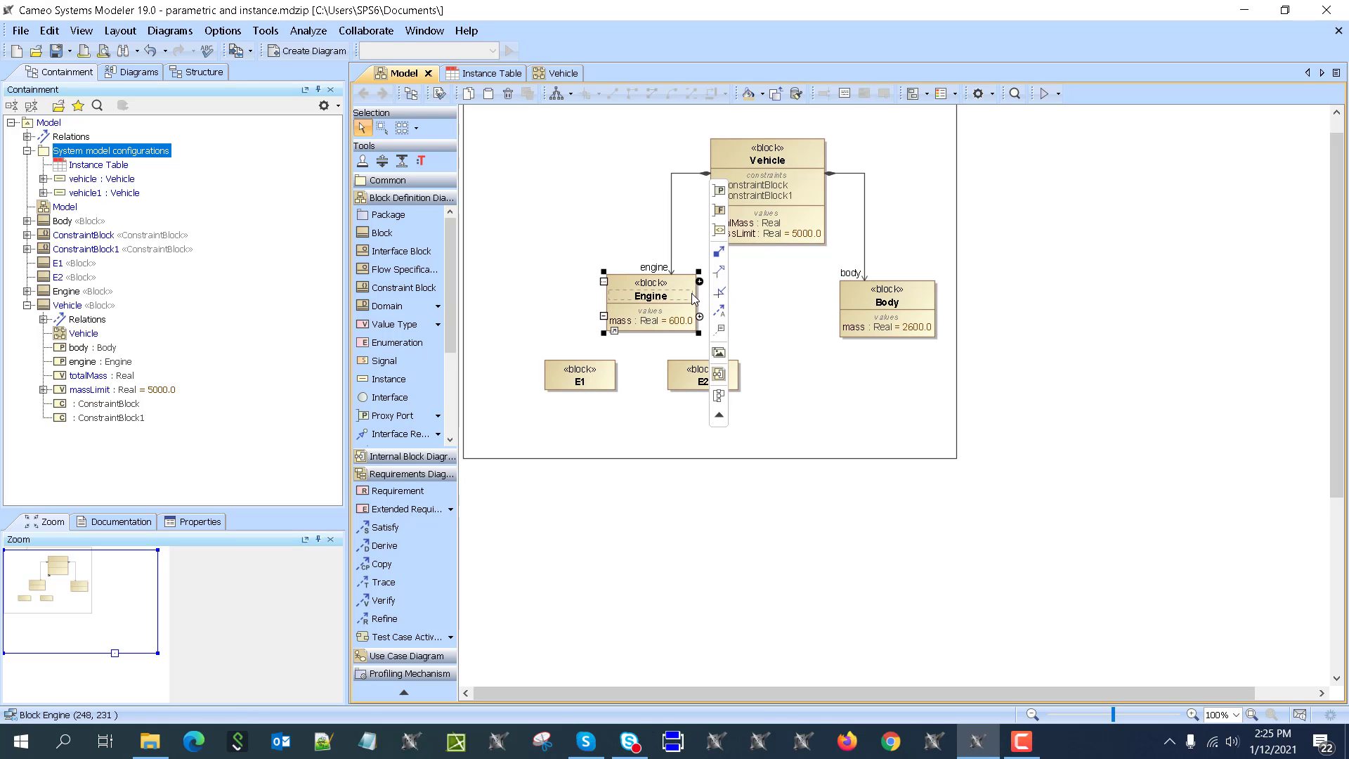
pyautogui.click(720, 302)
pyautogui.click(697, 366)
pyautogui.click(651, 295)
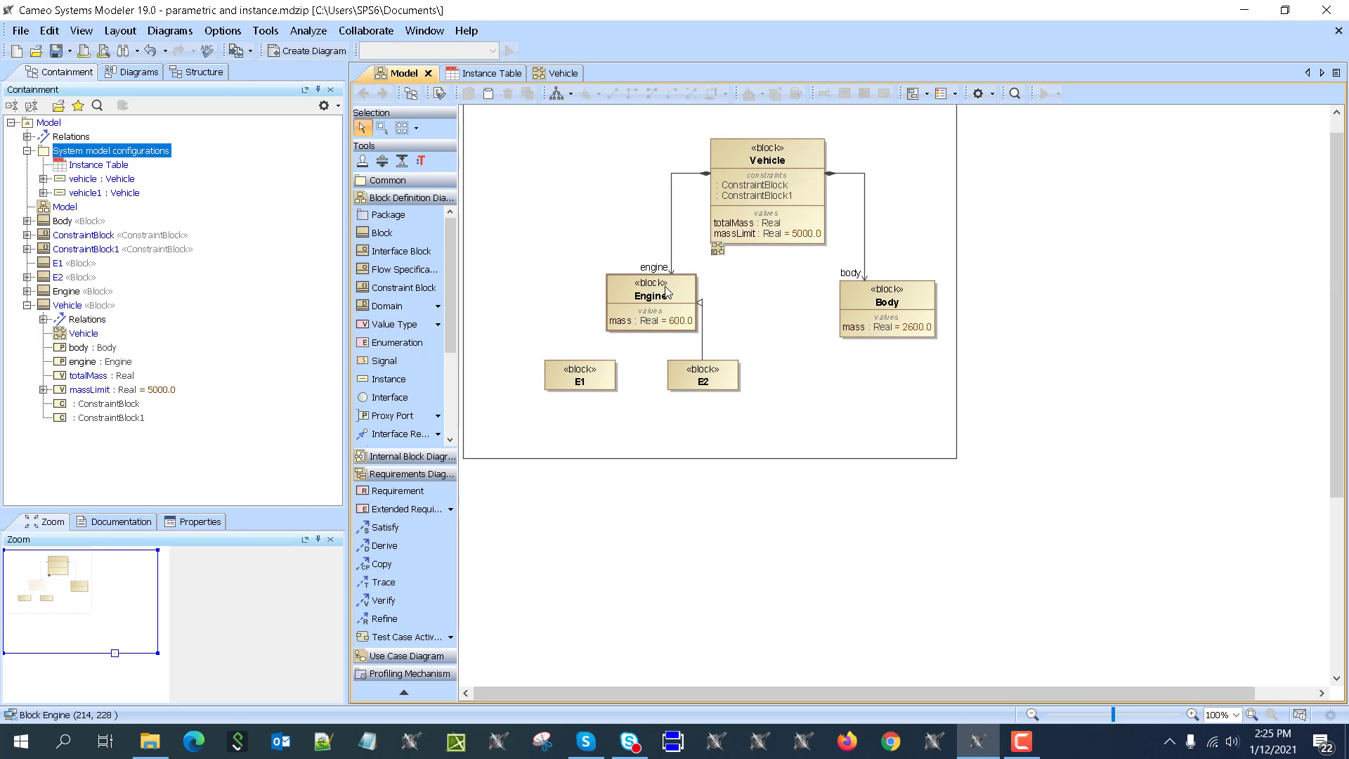
pyautogui.click(721, 297)
pyautogui.click(578, 366)
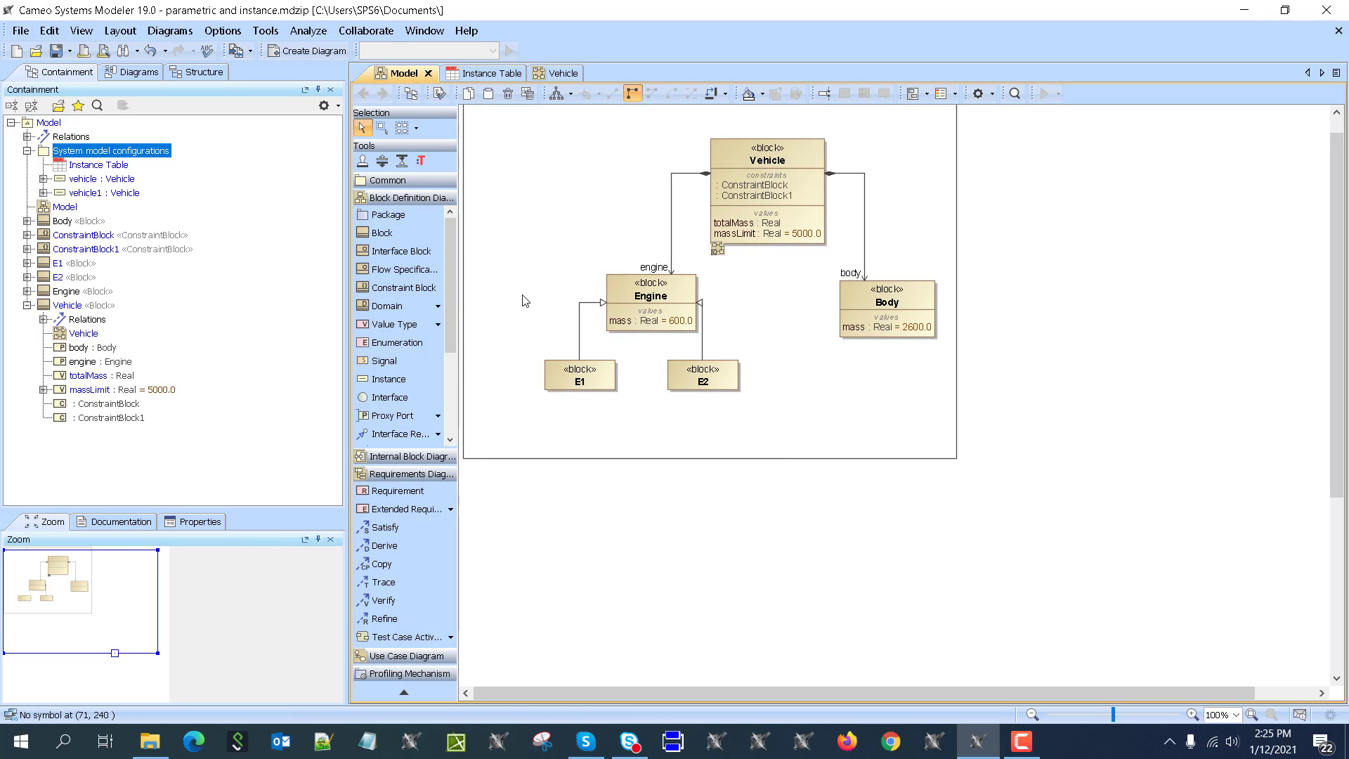
pyautogui.moveTo(702, 378); pyautogui.dragTo(721, 379)
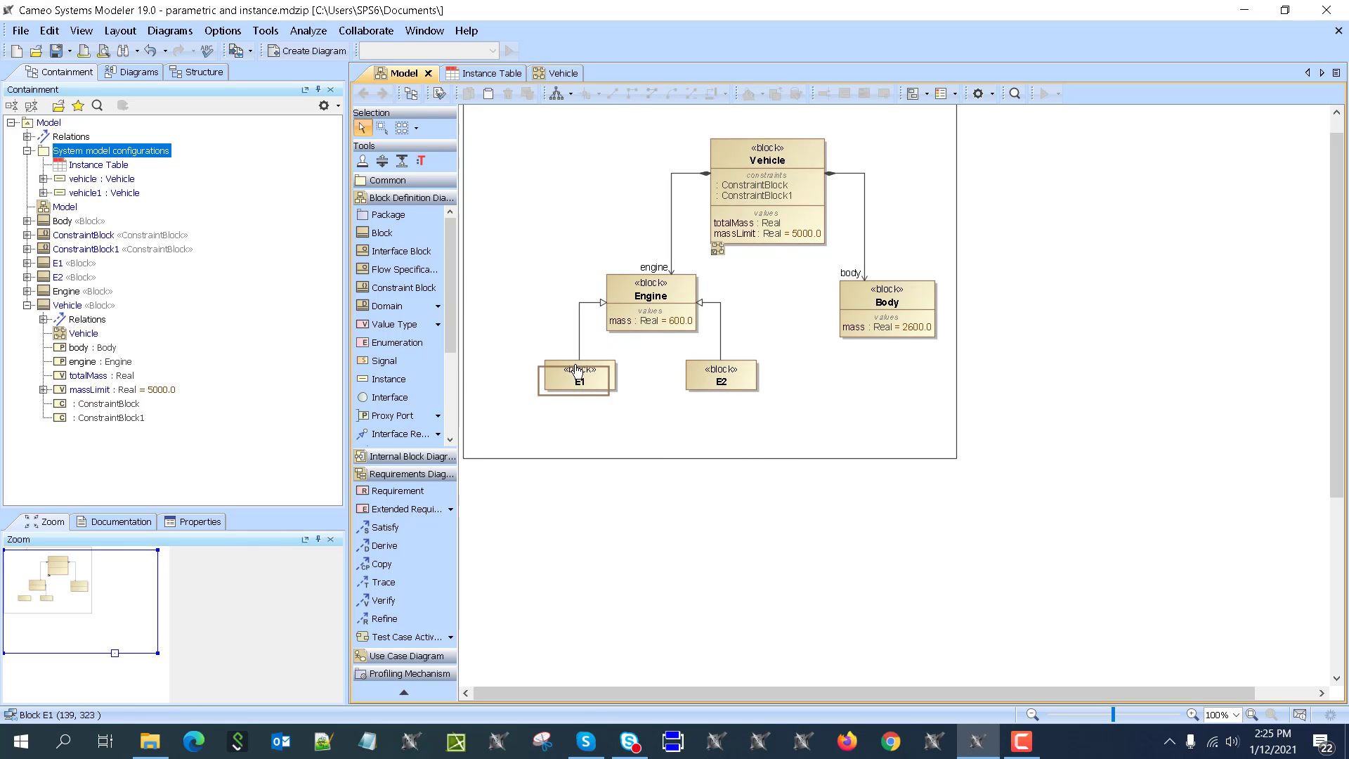
pyautogui.moveTo(589, 366); pyautogui.dragTo(576, 366)
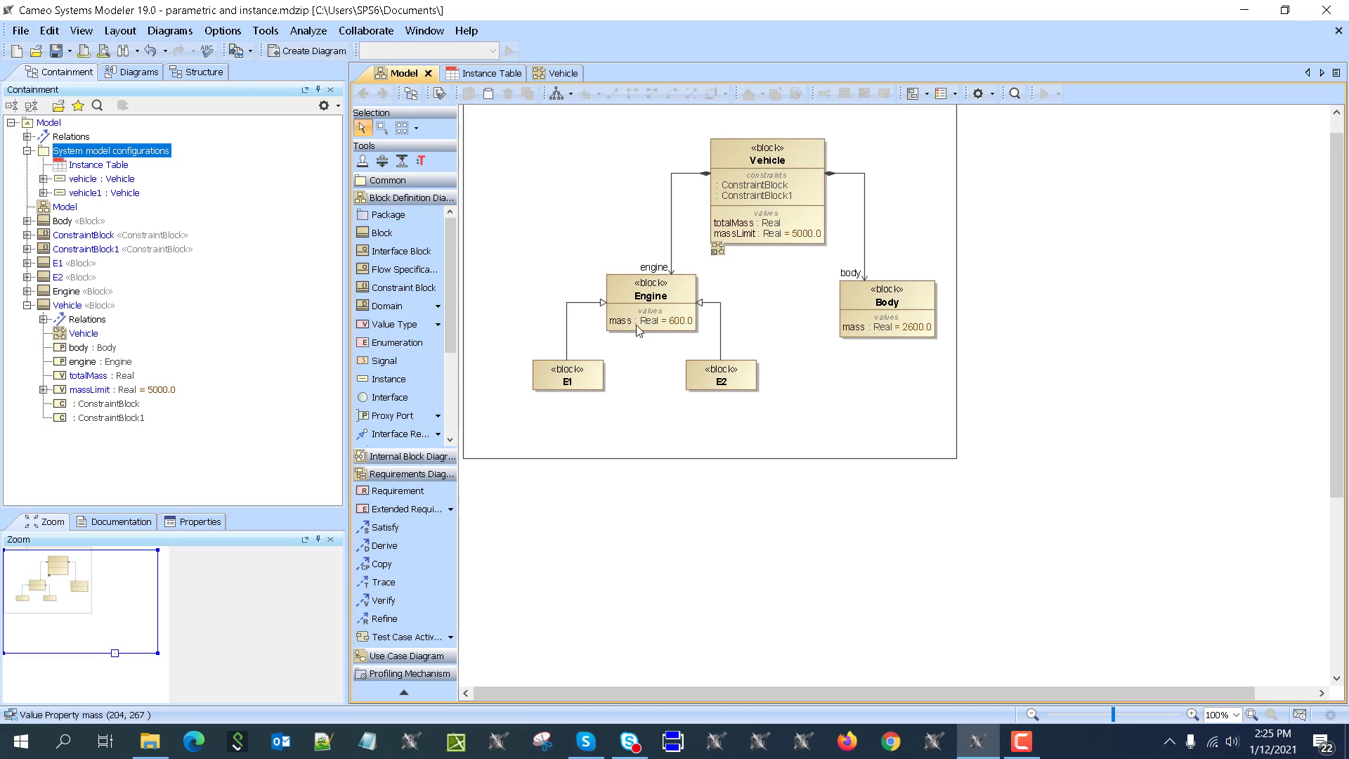
# Redefine the inherited mass property in block E1 with a default value of 700, and move E1 away from E2.
pyautogui.click(585, 372)
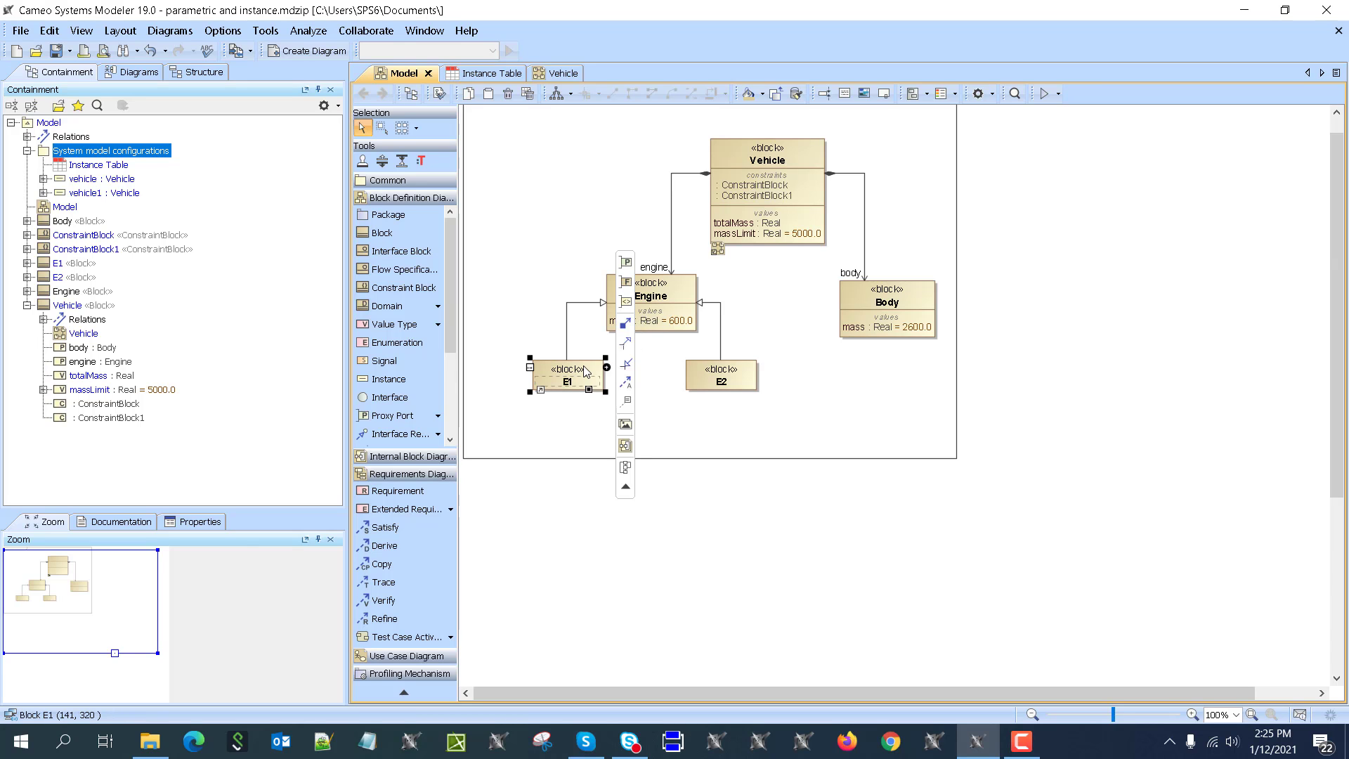
pyautogui.doubleClick(577, 373)
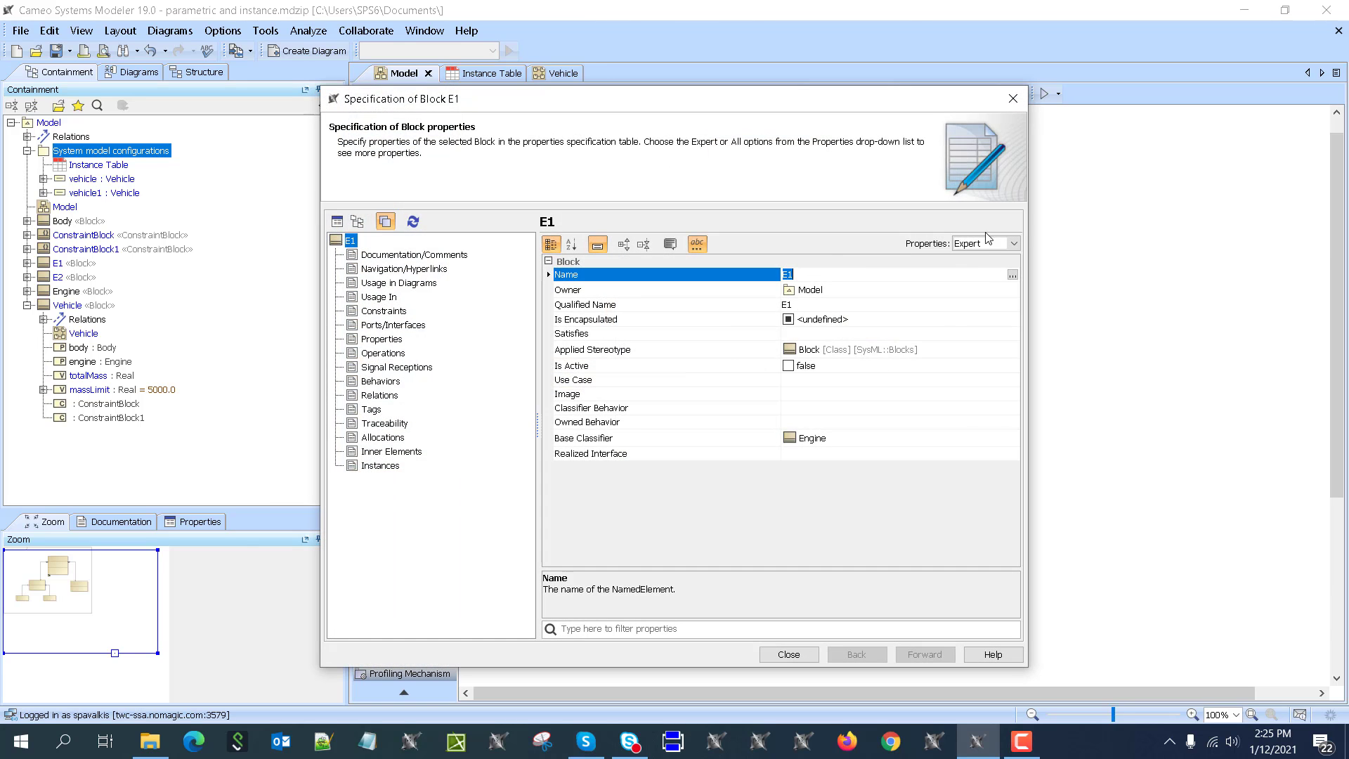
pyautogui.click(1014, 243)
pyautogui.click(976, 259)
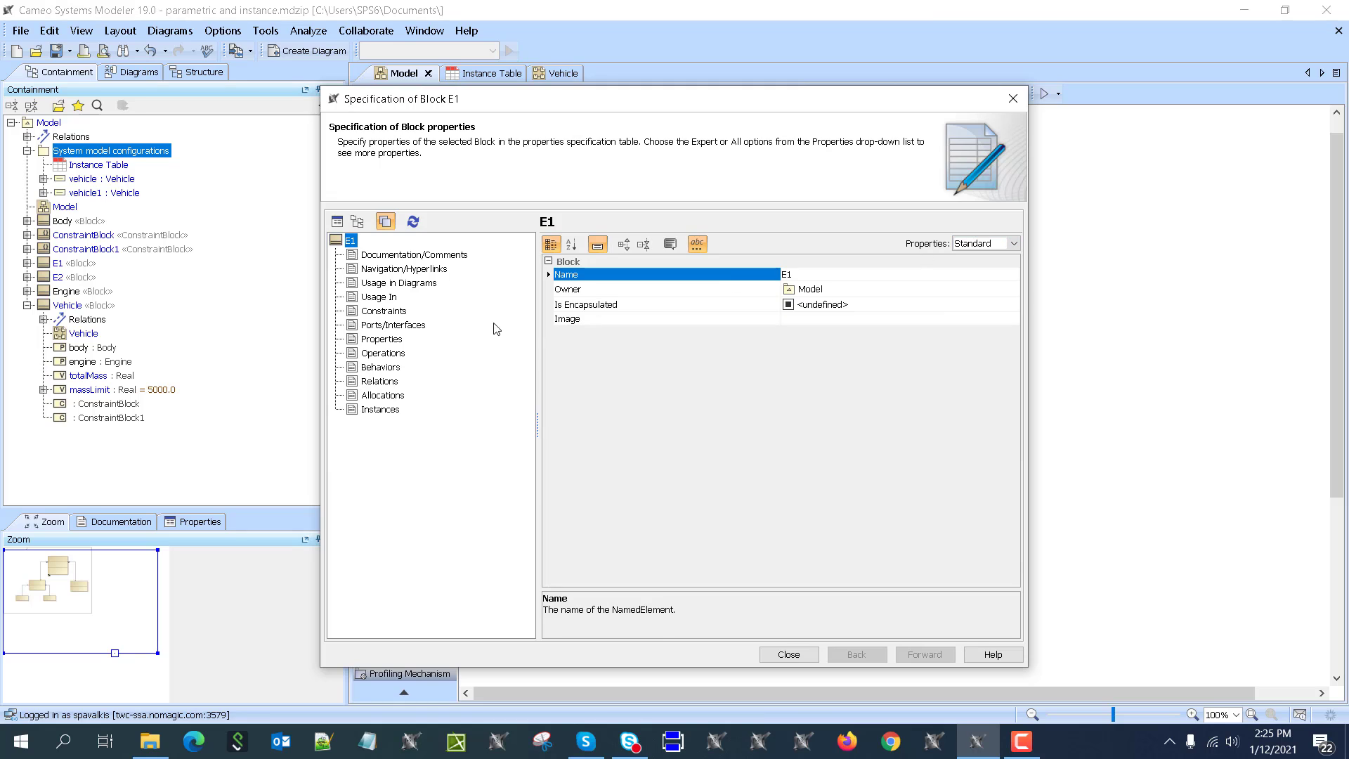
pyautogui.click(403, 340)
pyautogui.click(555, 308)
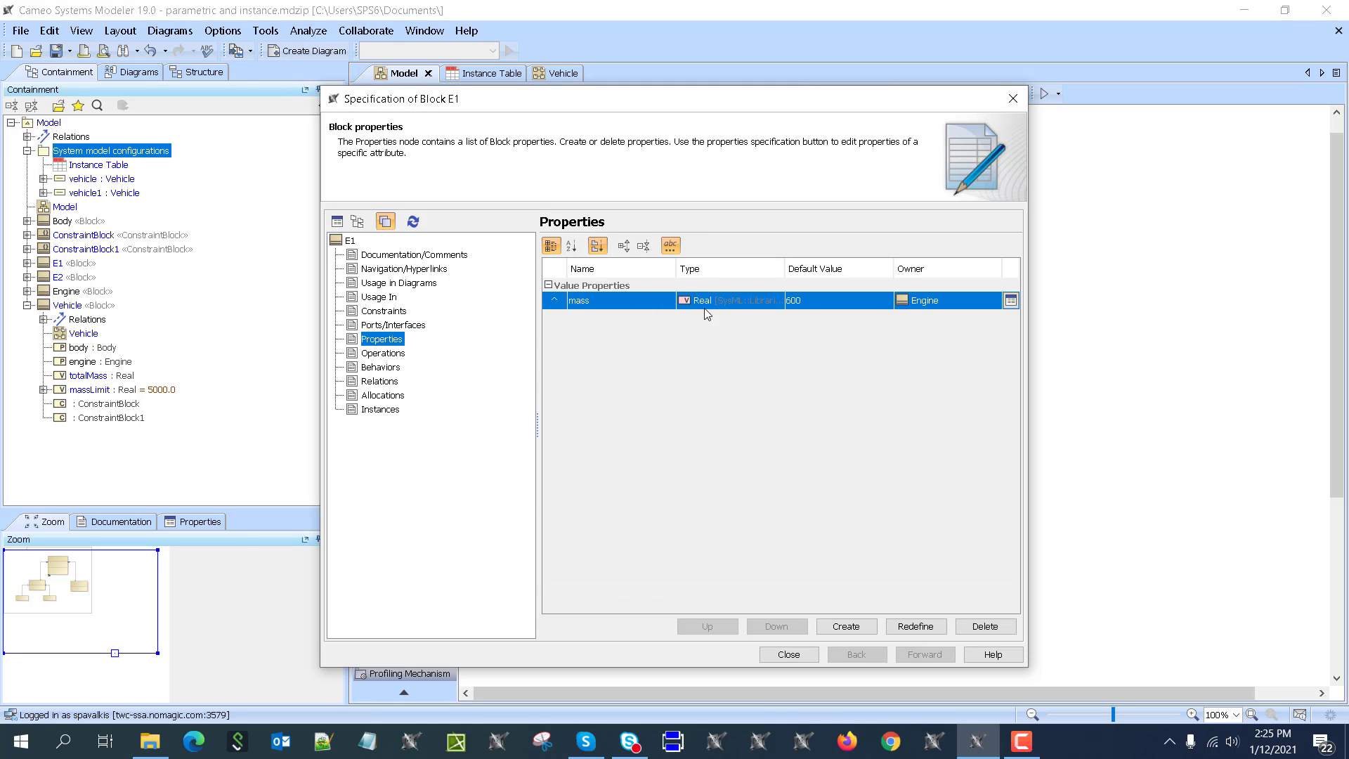
pyautogui.click(914, 626)
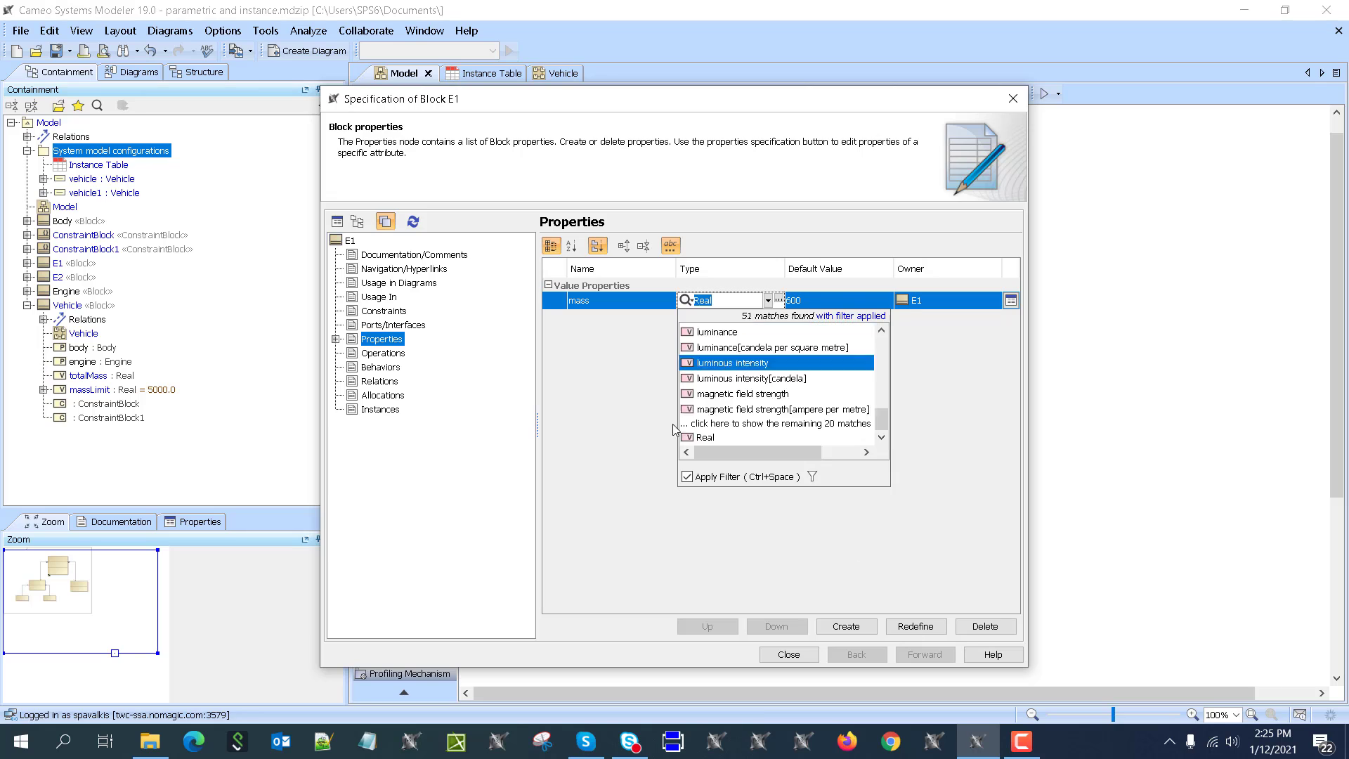
pyautogui.click(626, 422)
pyautogui.doubleClick(805, 303)
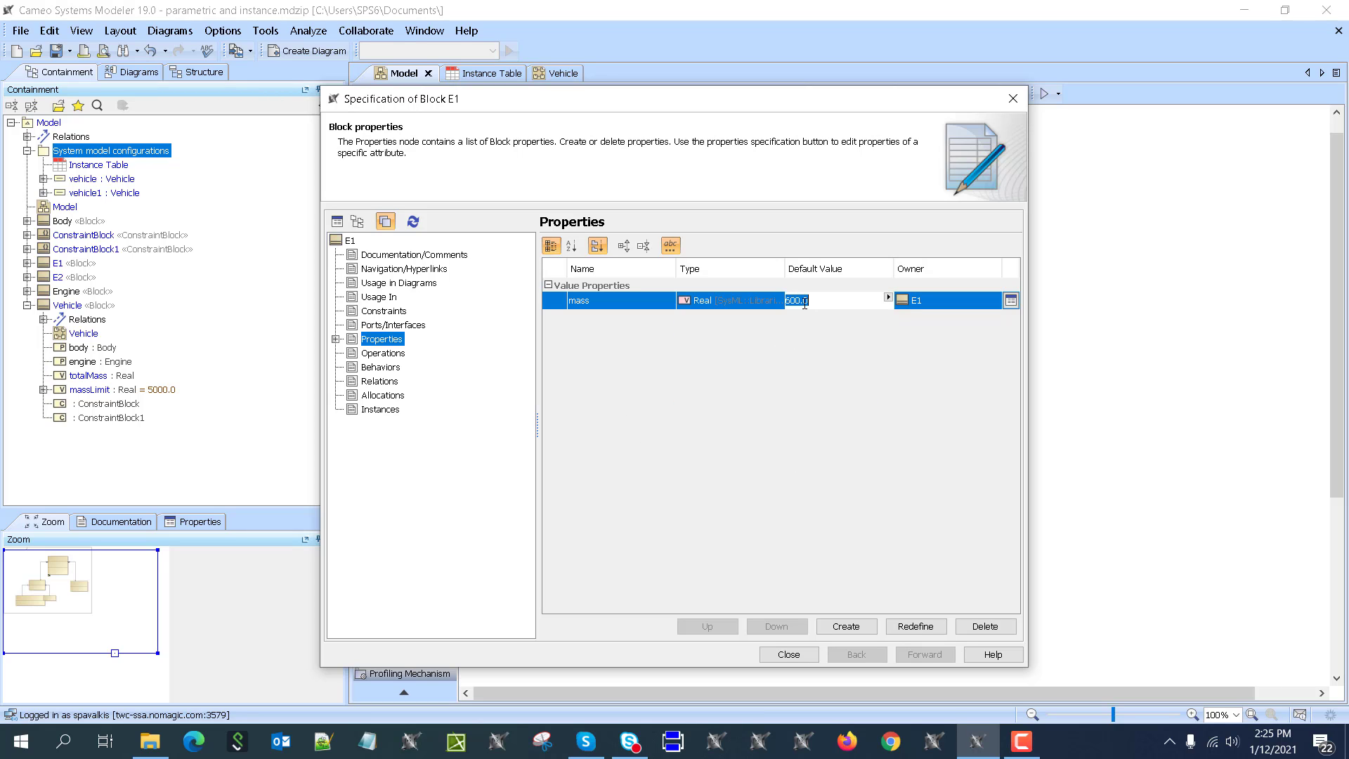
pyautogui.write('700')
pyautogui.click(788, 654)
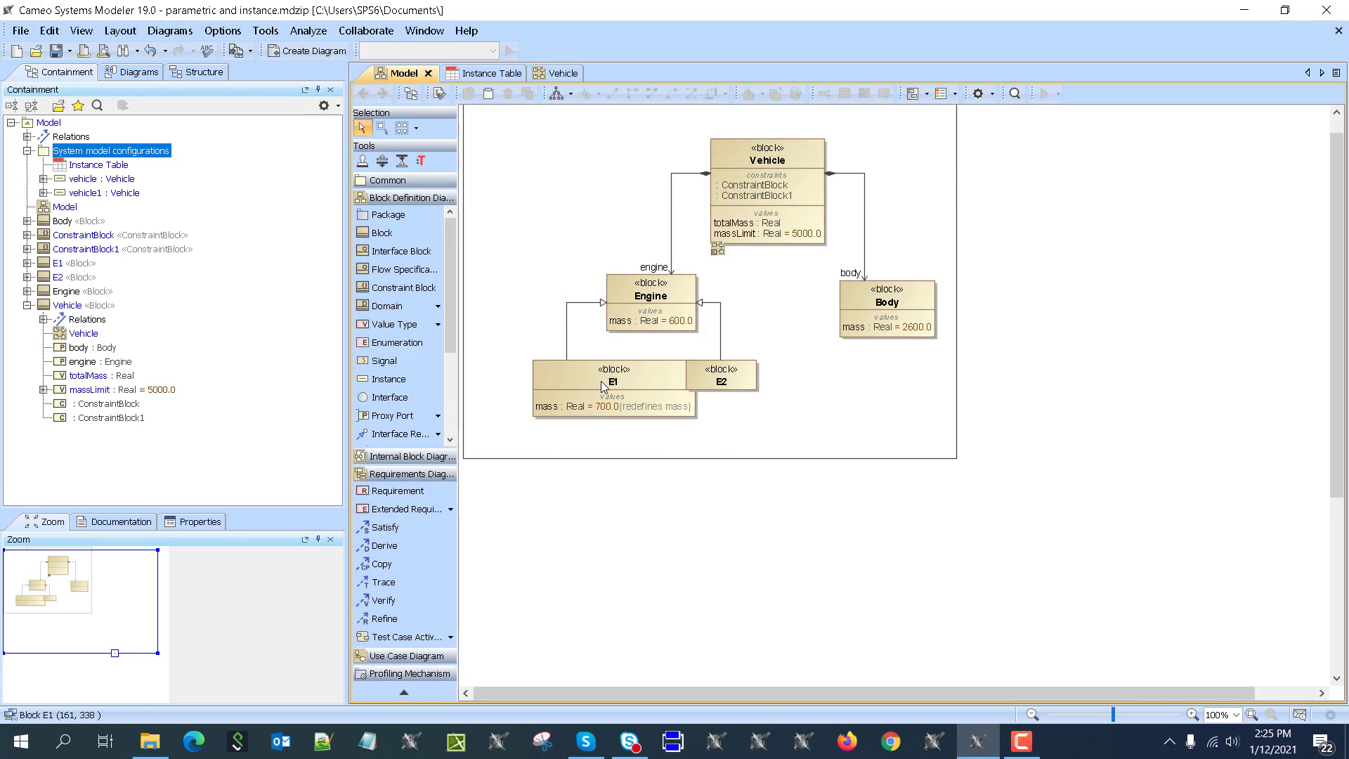
pyautogui.moveTo(601, 381); pyautogui.dragTo(577, 381)
# Redefine the inherited mass property in block E2 with a default value of 1000.
pyautogui.doubleClick(739, 387)
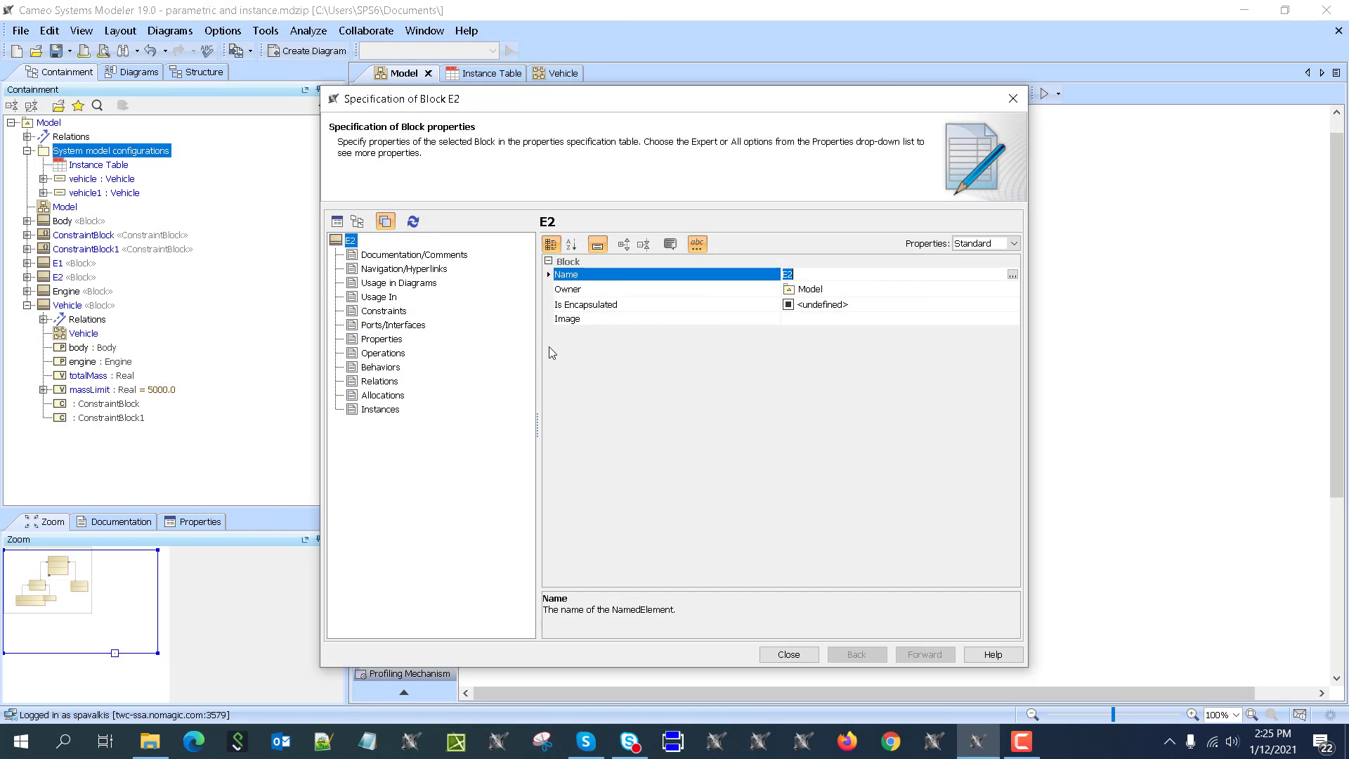
pyautogui.click(382, 341)
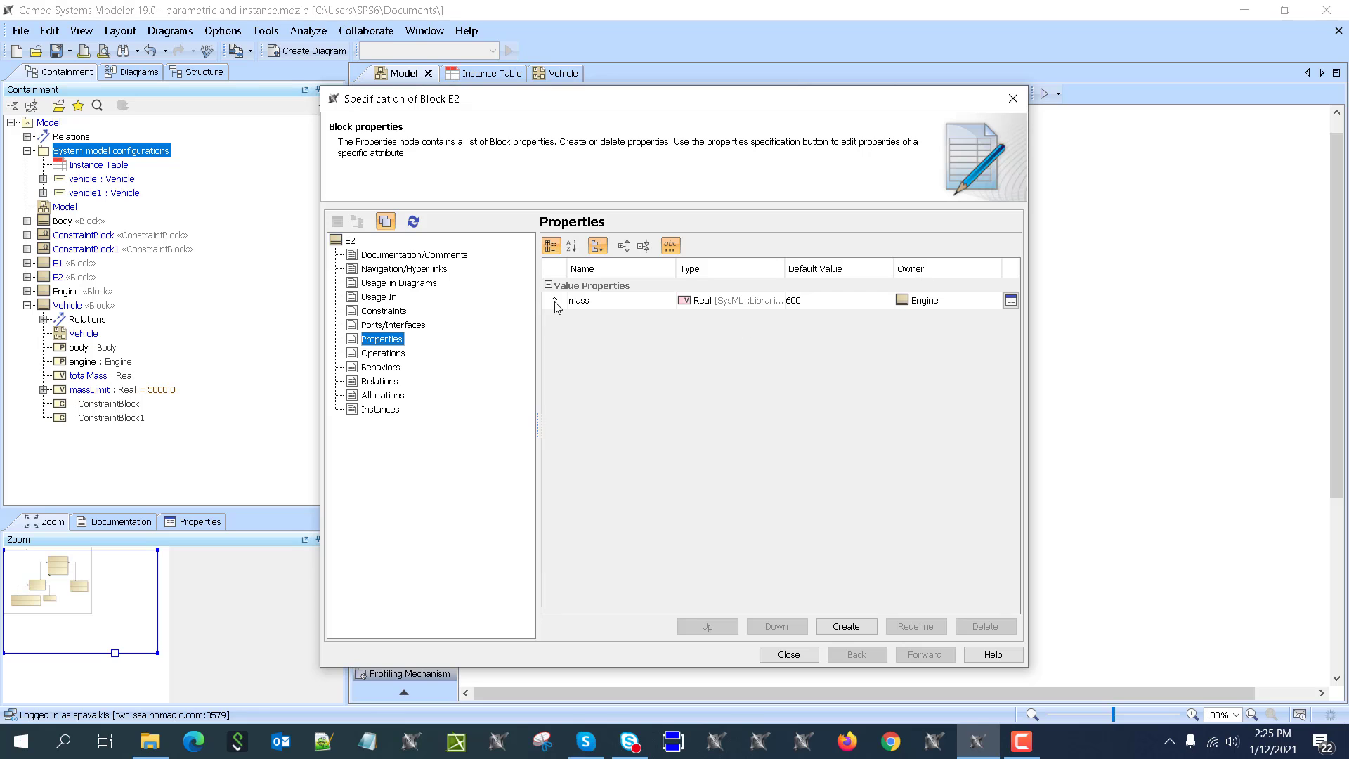
pyautogui.click(920, 300)
pyautogui.click(915, 626)
pyautogui.click(814, 300)
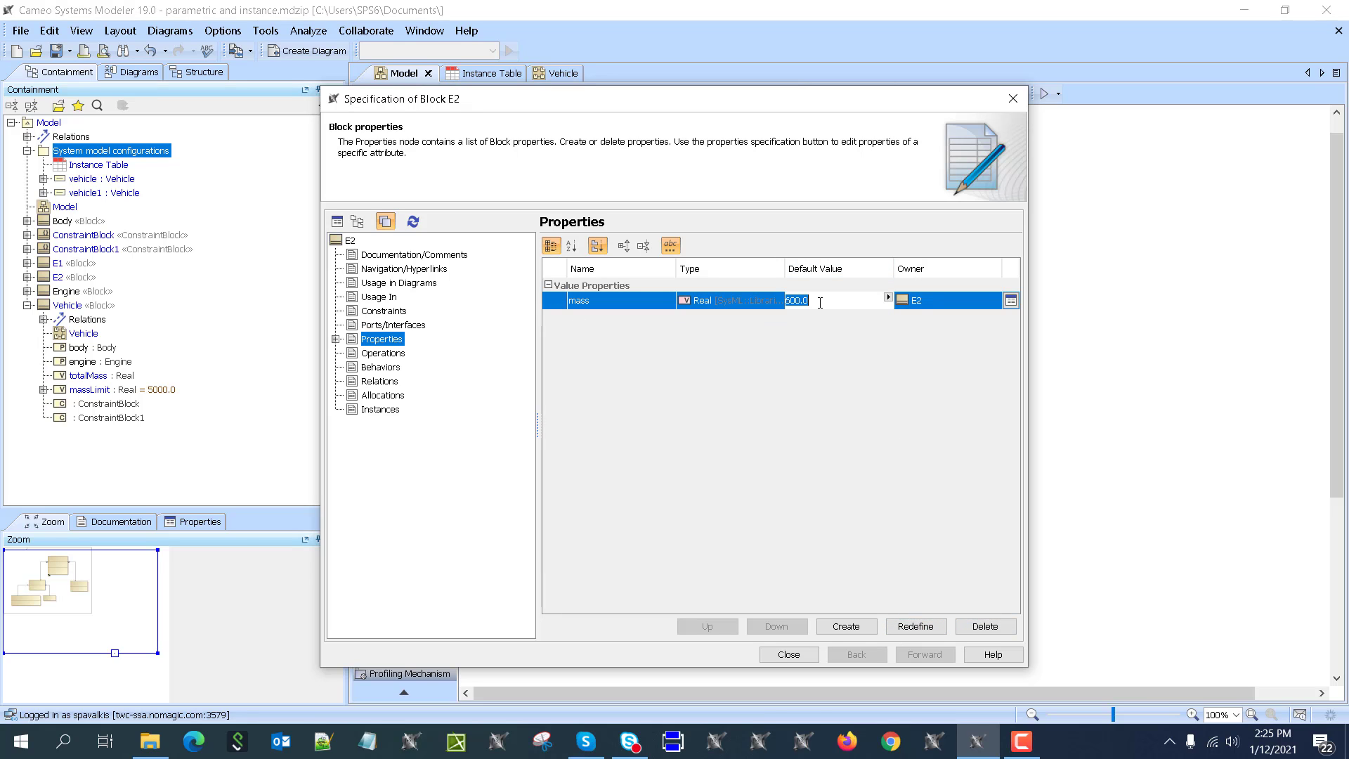
pyautogui.write('1000')
pyautogui.click(781, 656)
pyautogui.click(861, 542)
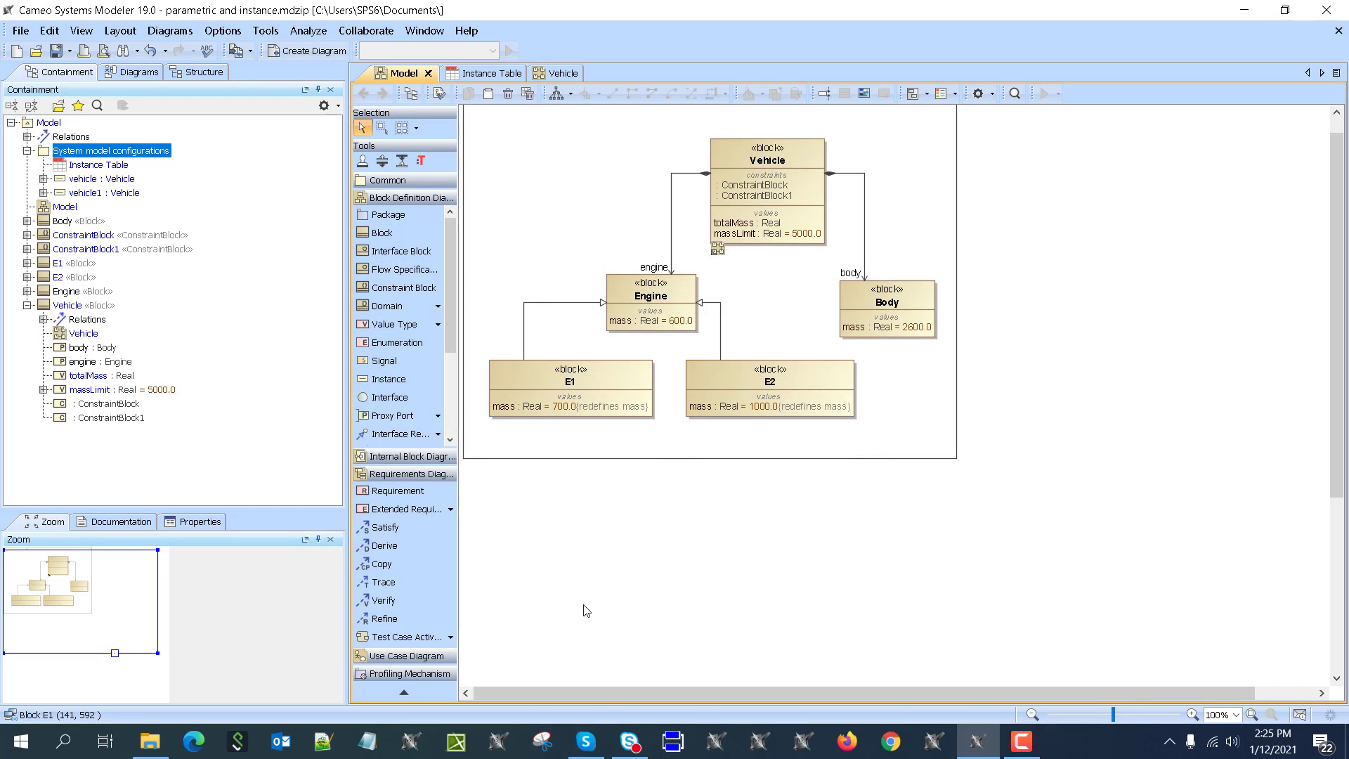
# Move E2 slightly closer to E1 and reroute both generalization lines to meet the blocks near their centres.
pyautogui.moveTo(758, 381); pyautogui.dragTo(739, 381)
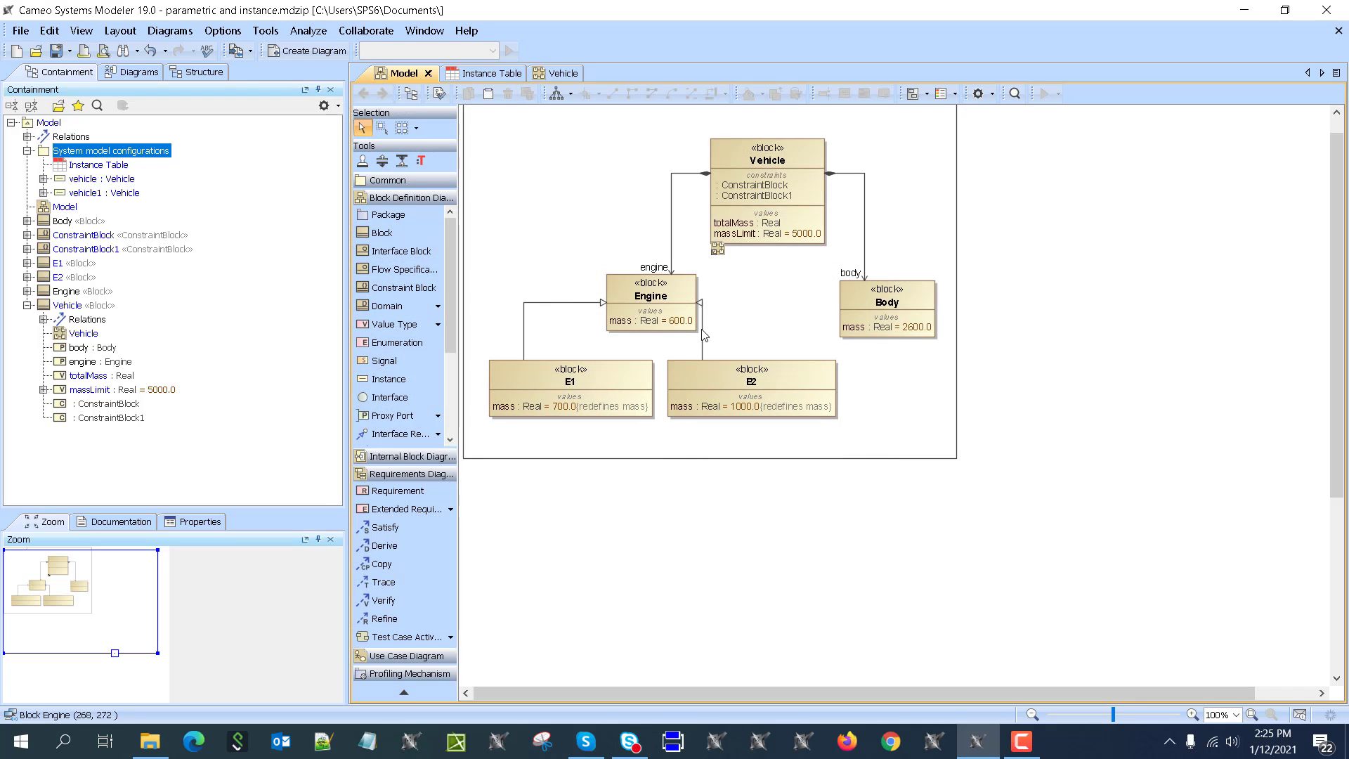
pyautogui.moveTo(702, 336); pyautogui.dragTo(751, 335)
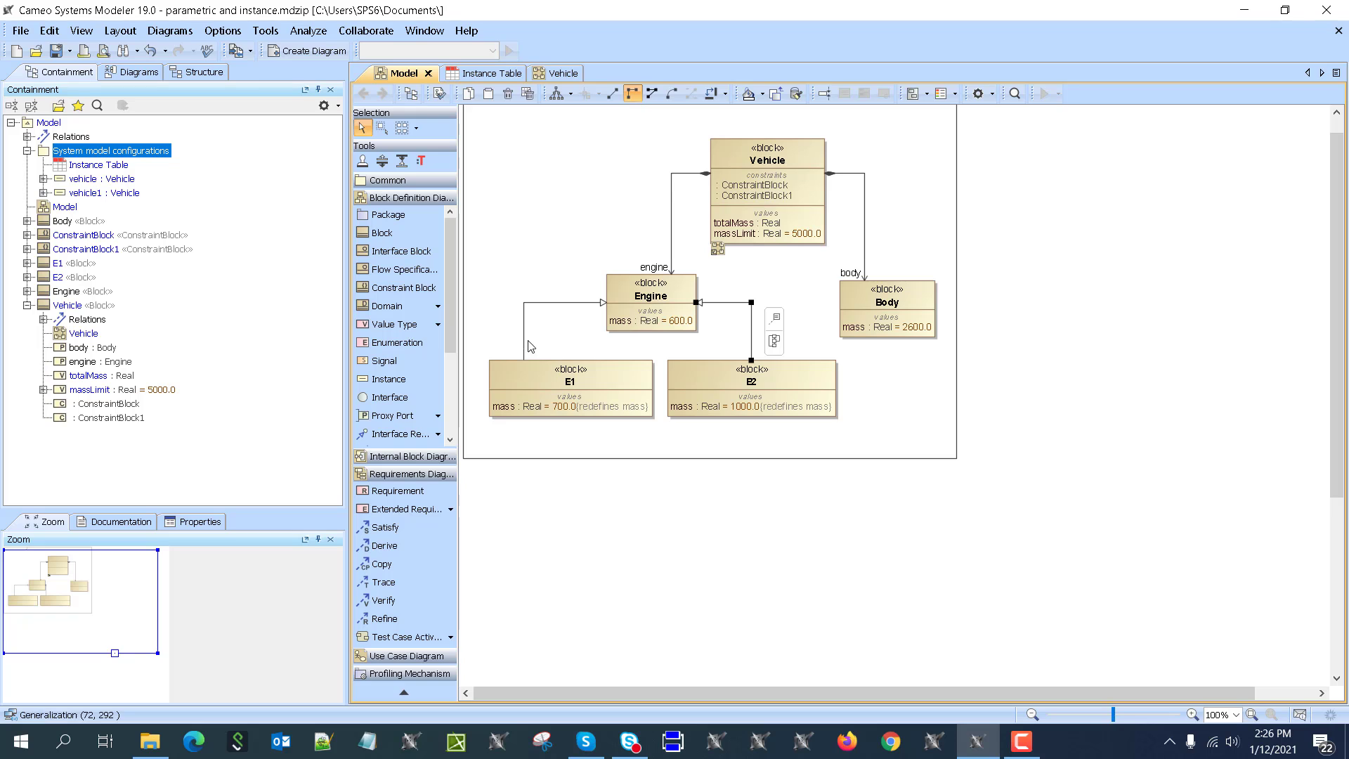
pyautogui.moveTo(524, 344); pyautogui.dragTo(559, 344)
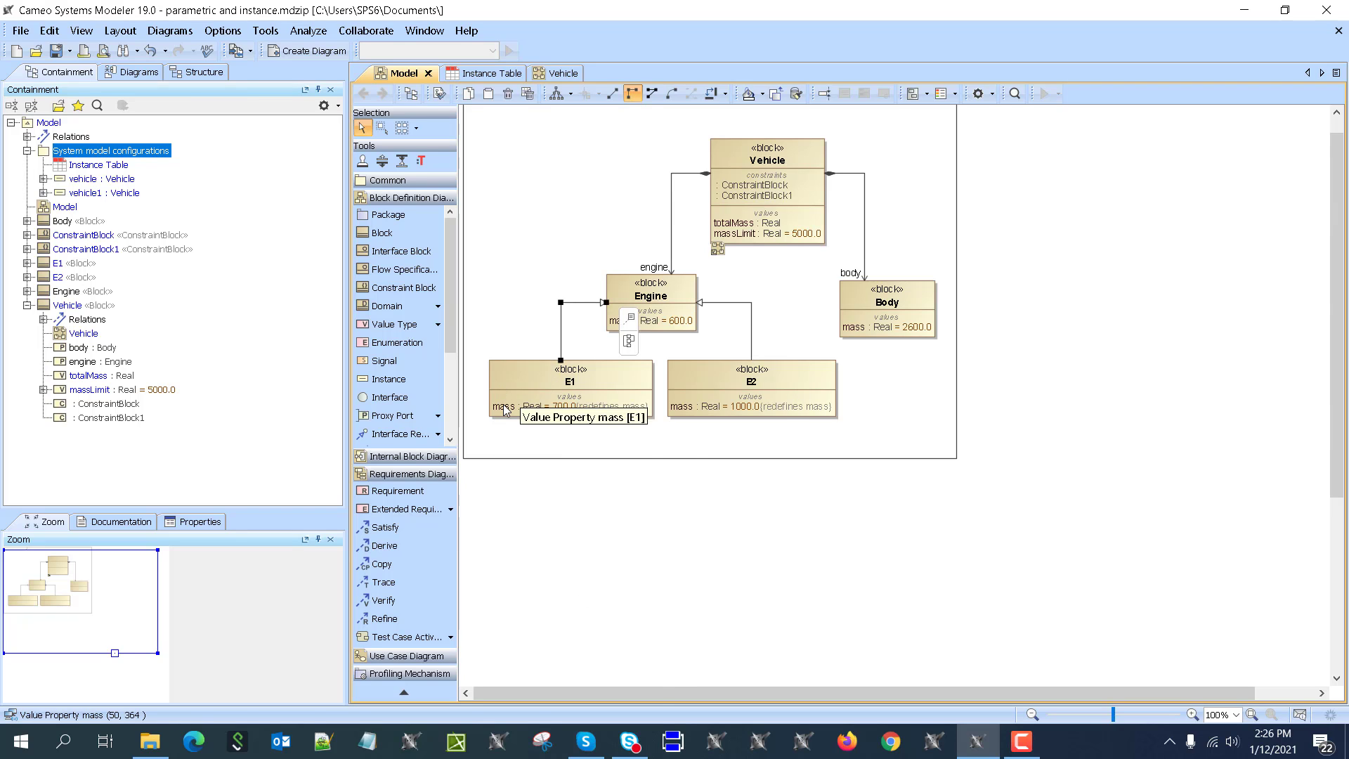
# Open the instance table and narrow the containment browser to give the table more width.
pyautogui.click(587, 267)
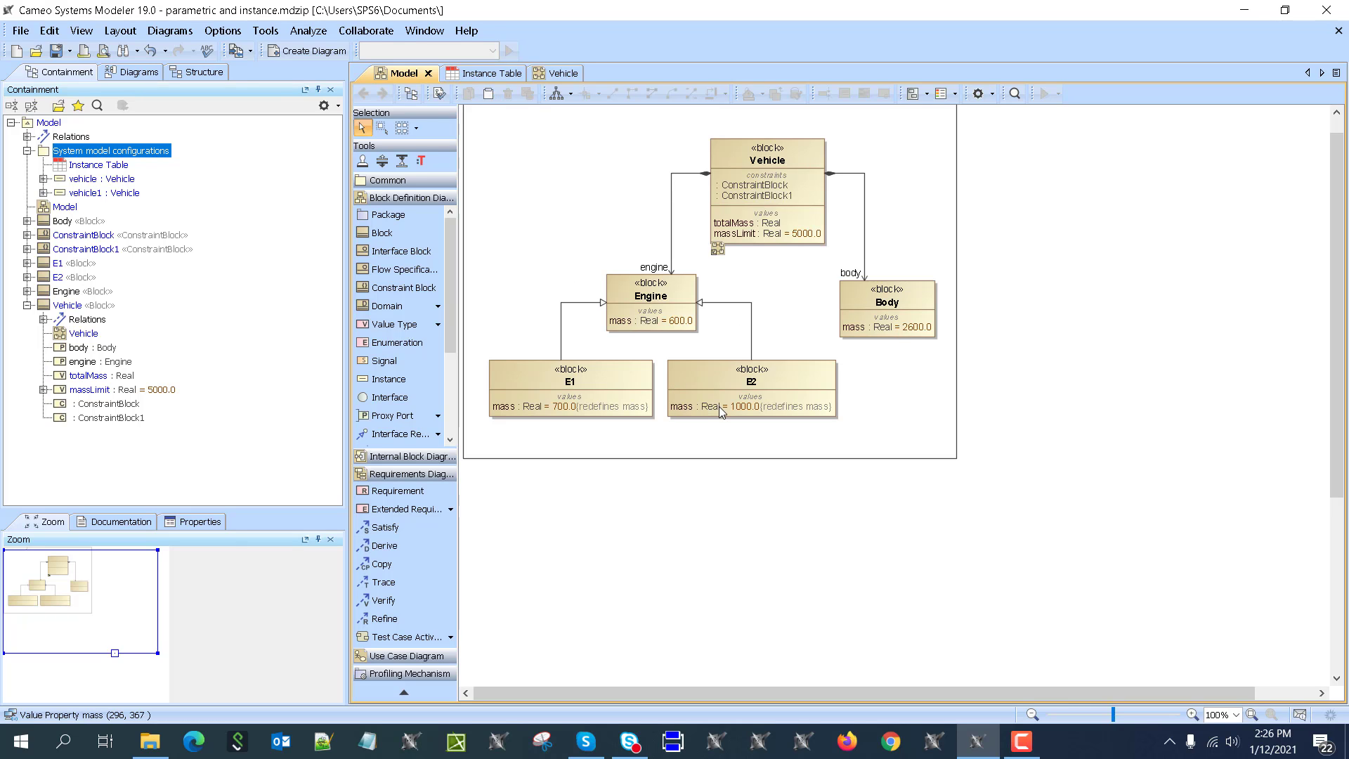
pyautogui.click(490, 73)
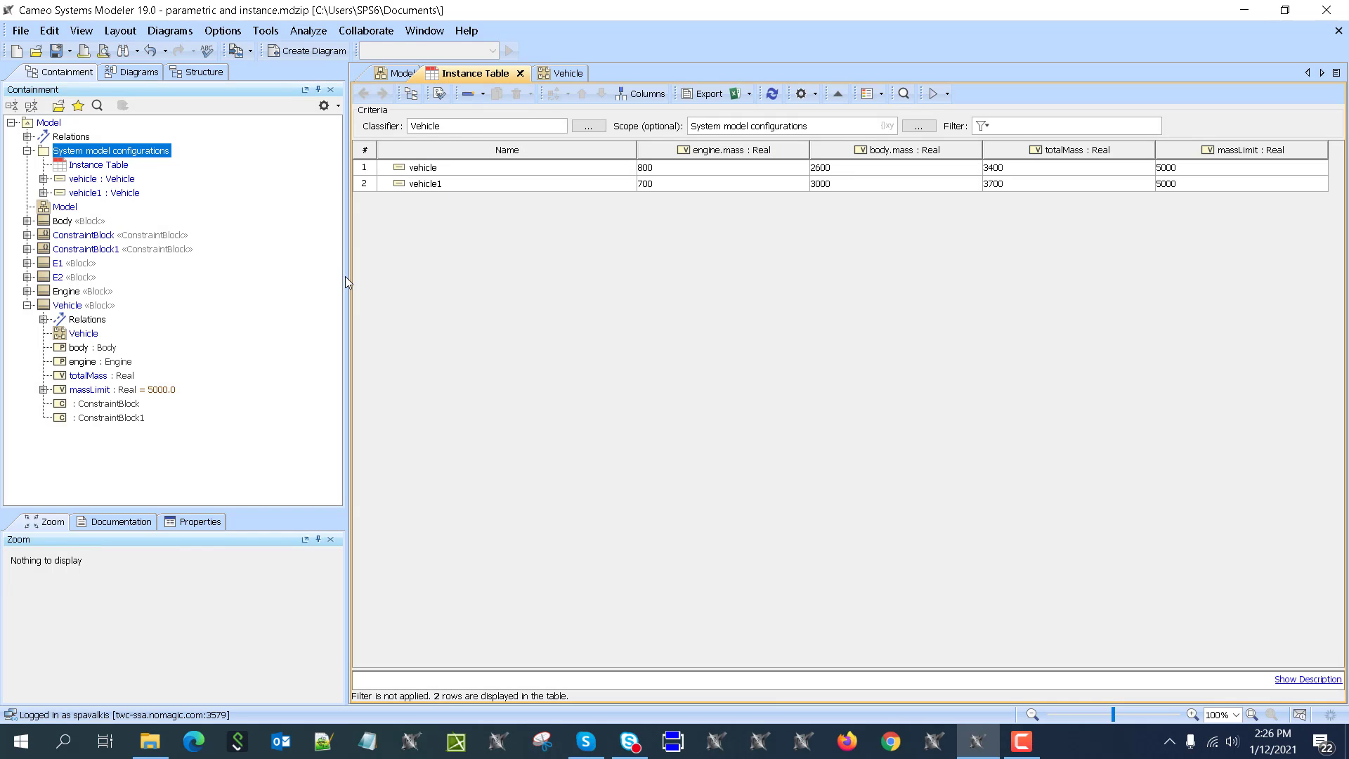
pyautogui.moveTo(344, 276); pyautogui.dragTo(191, 259)
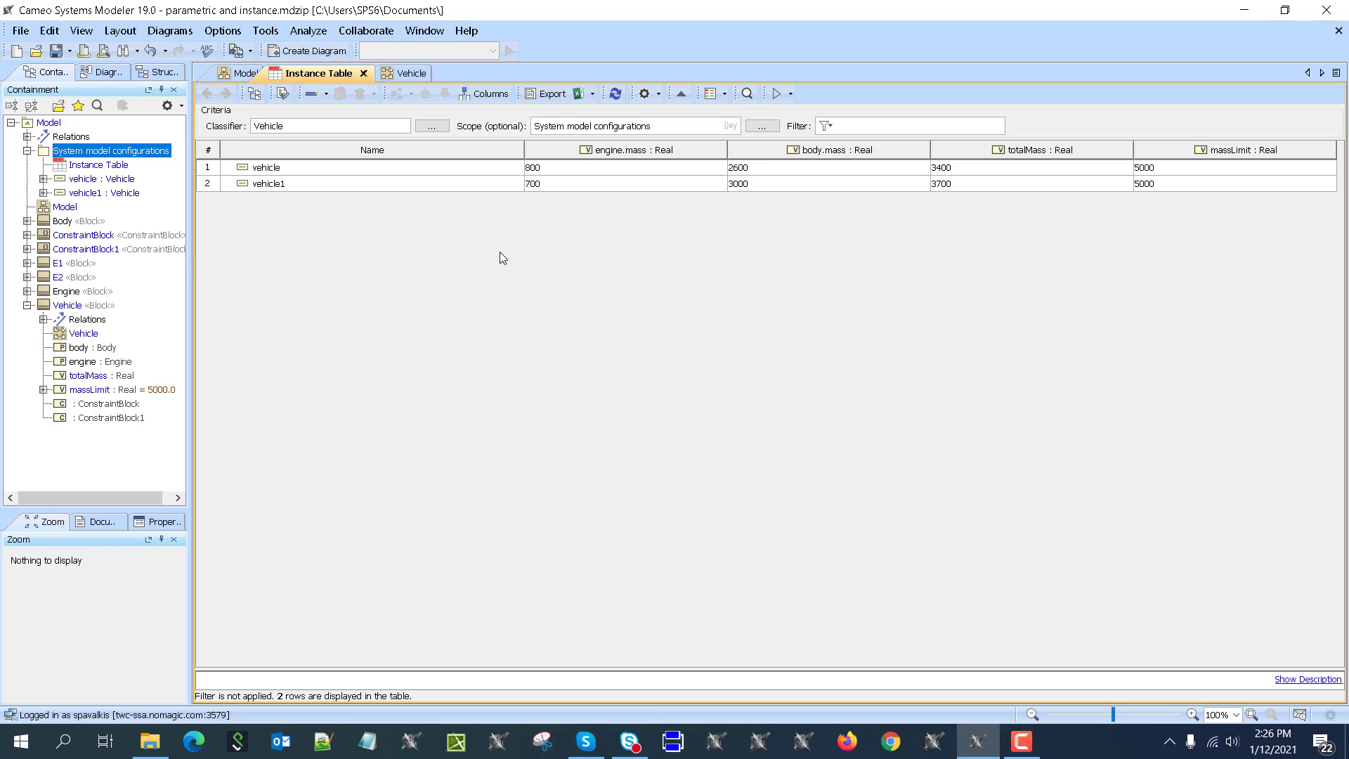
# Add the engine : Engine part property as a column in the instance table and narrow the Name column.
pyautogui.click(469, 98)
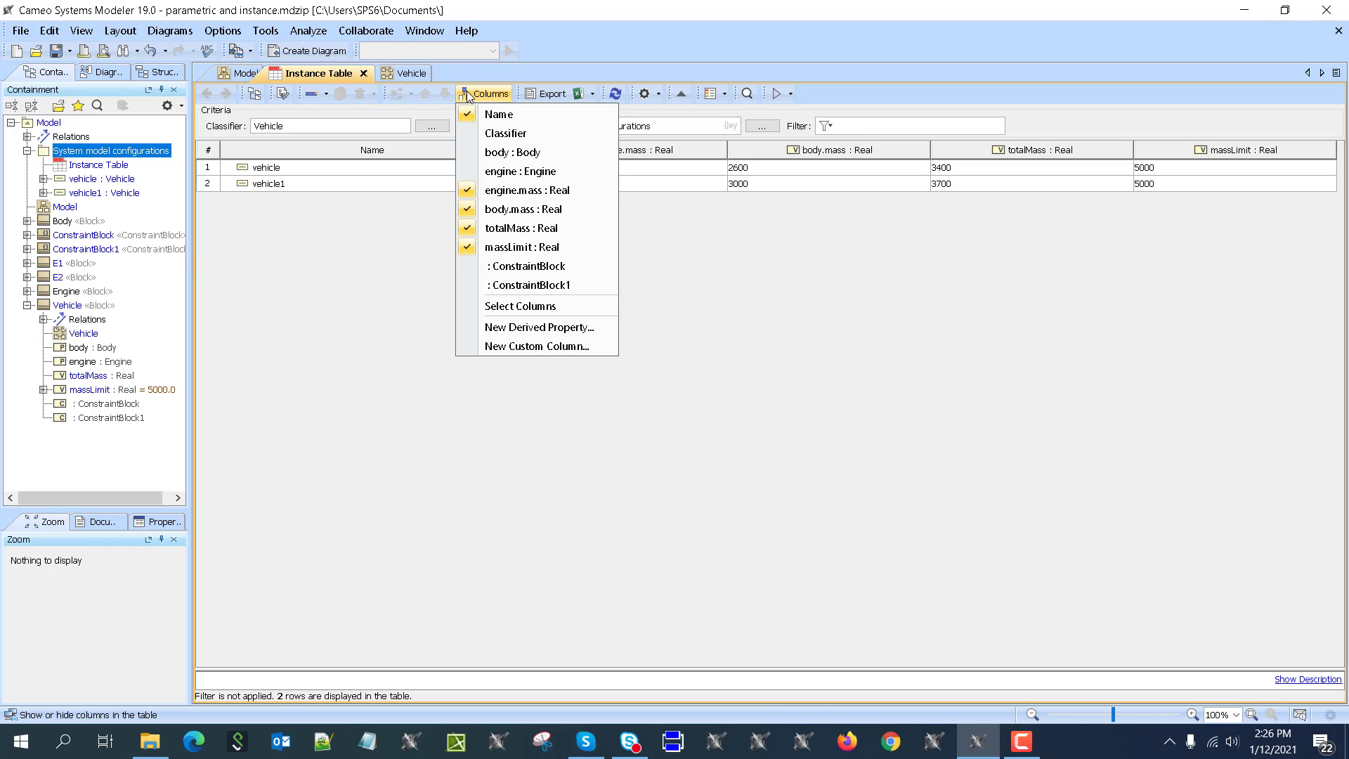
pyautogui.click(508, 305)
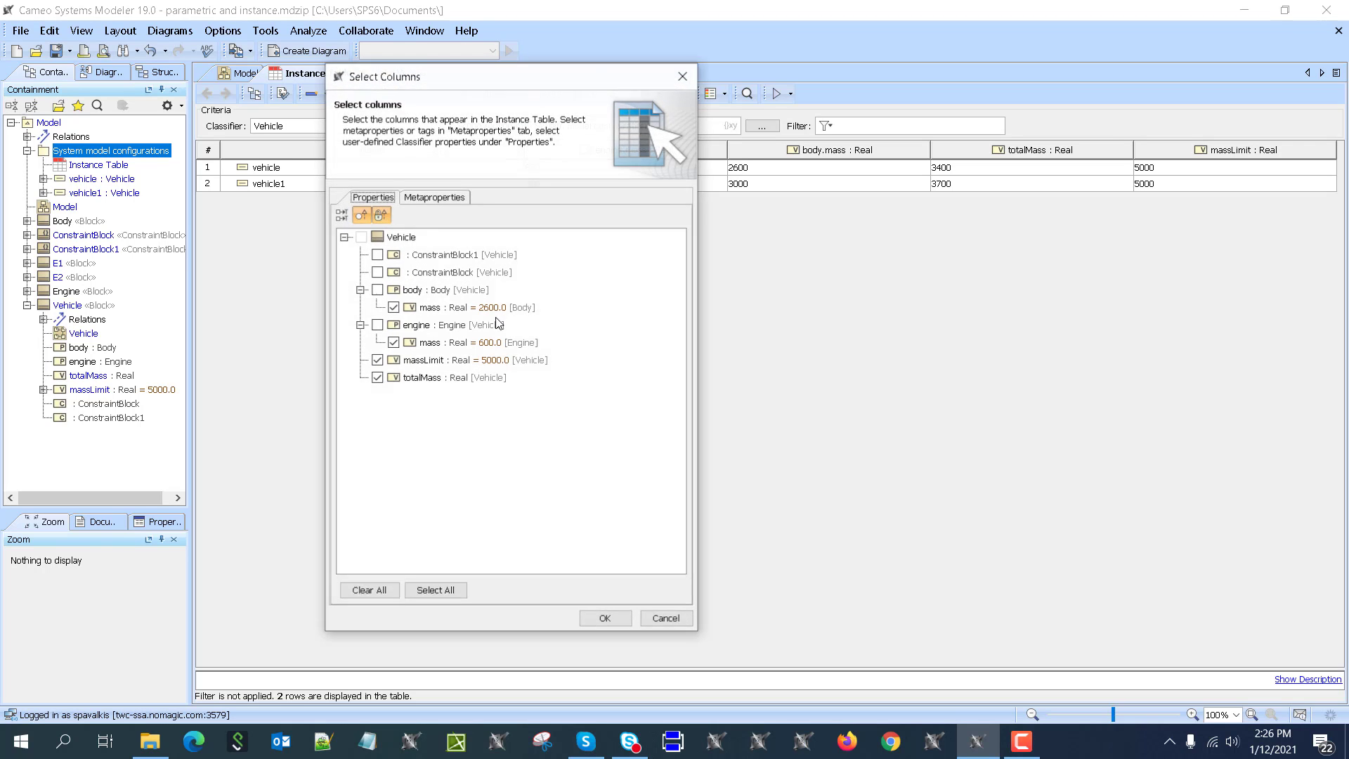
pyautogui.click(377, 325)
pyautogui.click(604, 618)
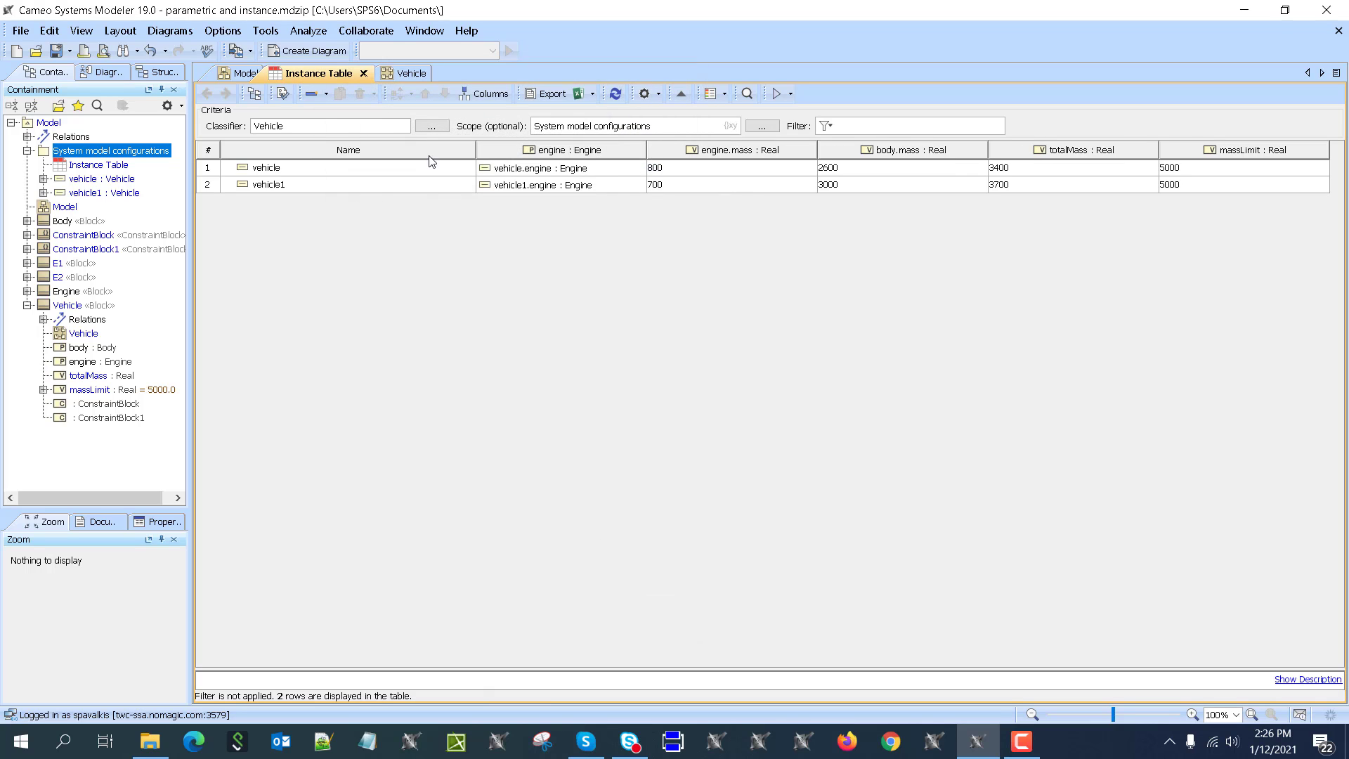
pyautogui.moveTo(478, 151); pyautogui.dragTo(354, 151)
# Remove the current engine value from the first Vehicle instance and assign it a new instance of E1.
pyautogui.click(406, 173)
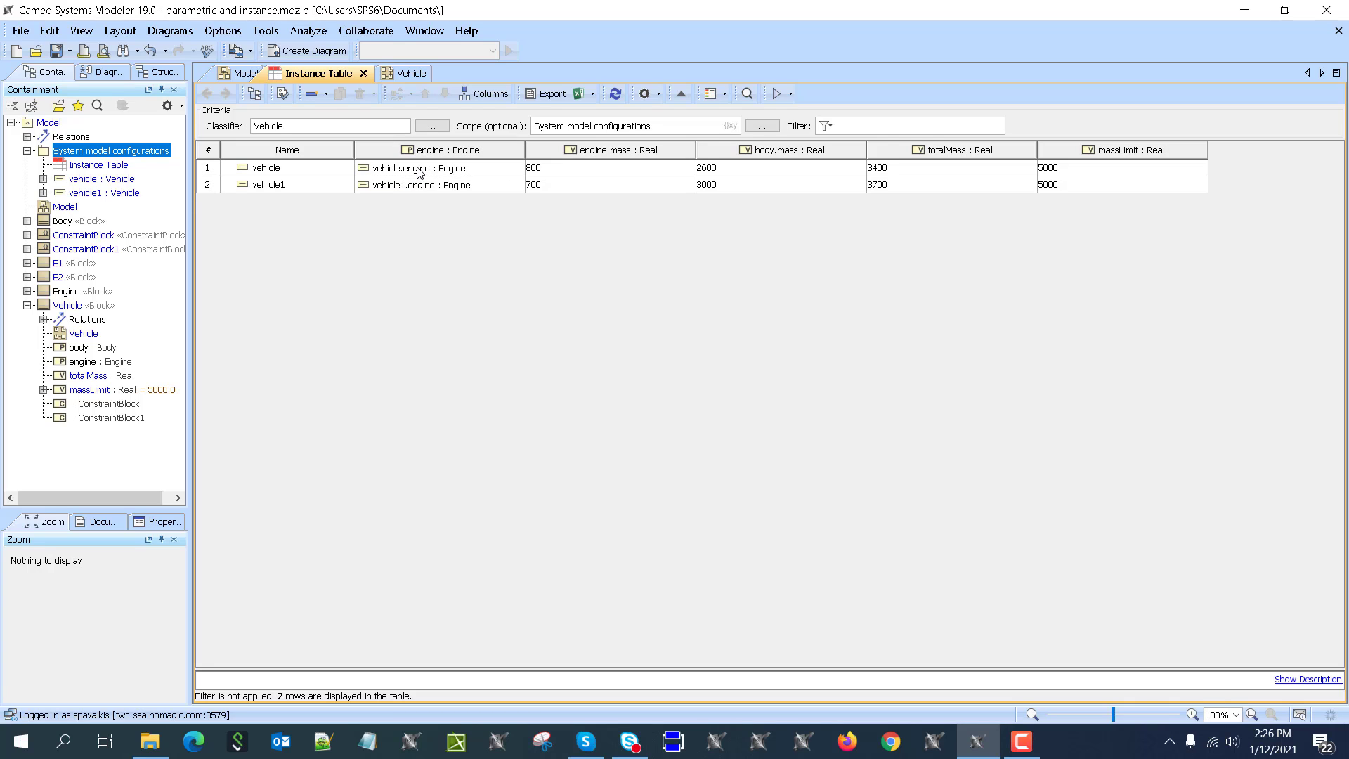
pyautogui.click(417, 170)
pyautogui.click(507, 177)
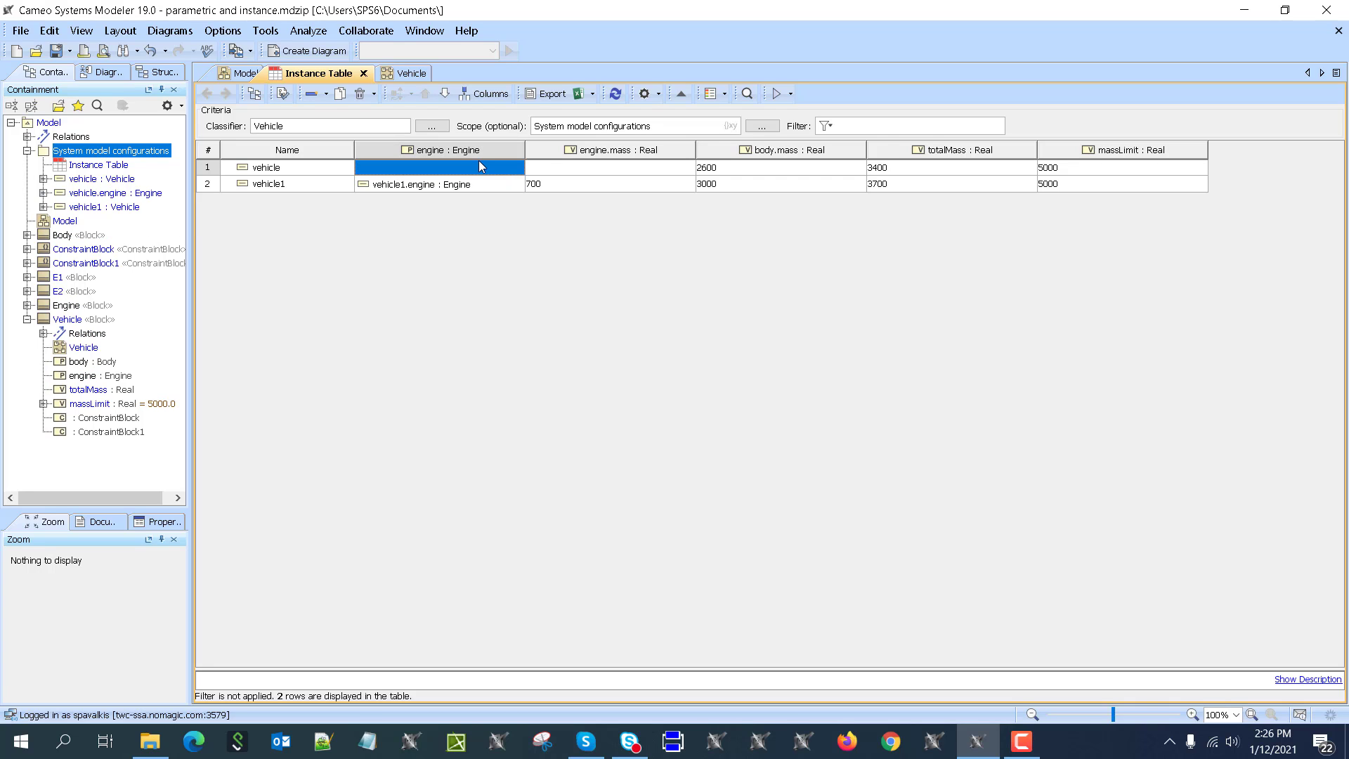
pyautogui.click(507, 167)
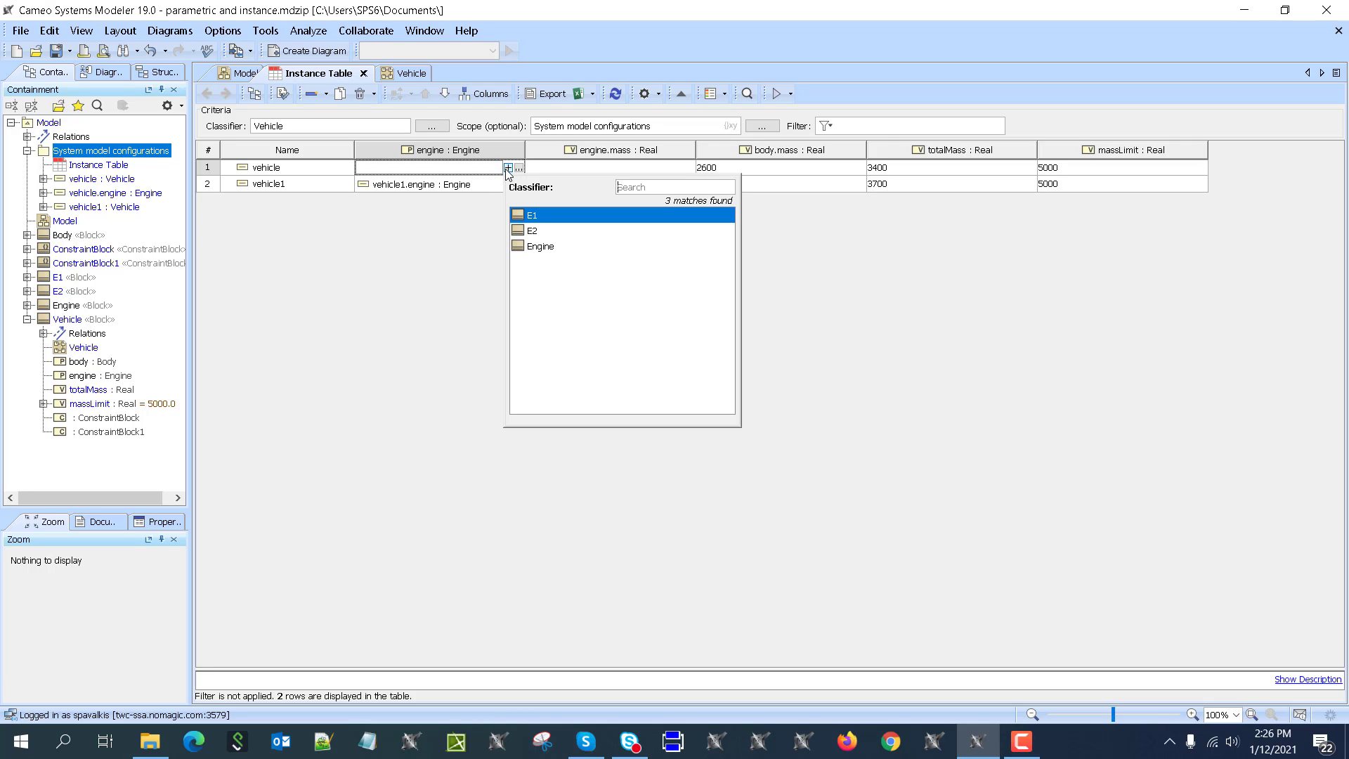
pyautogui.click(531, 215)
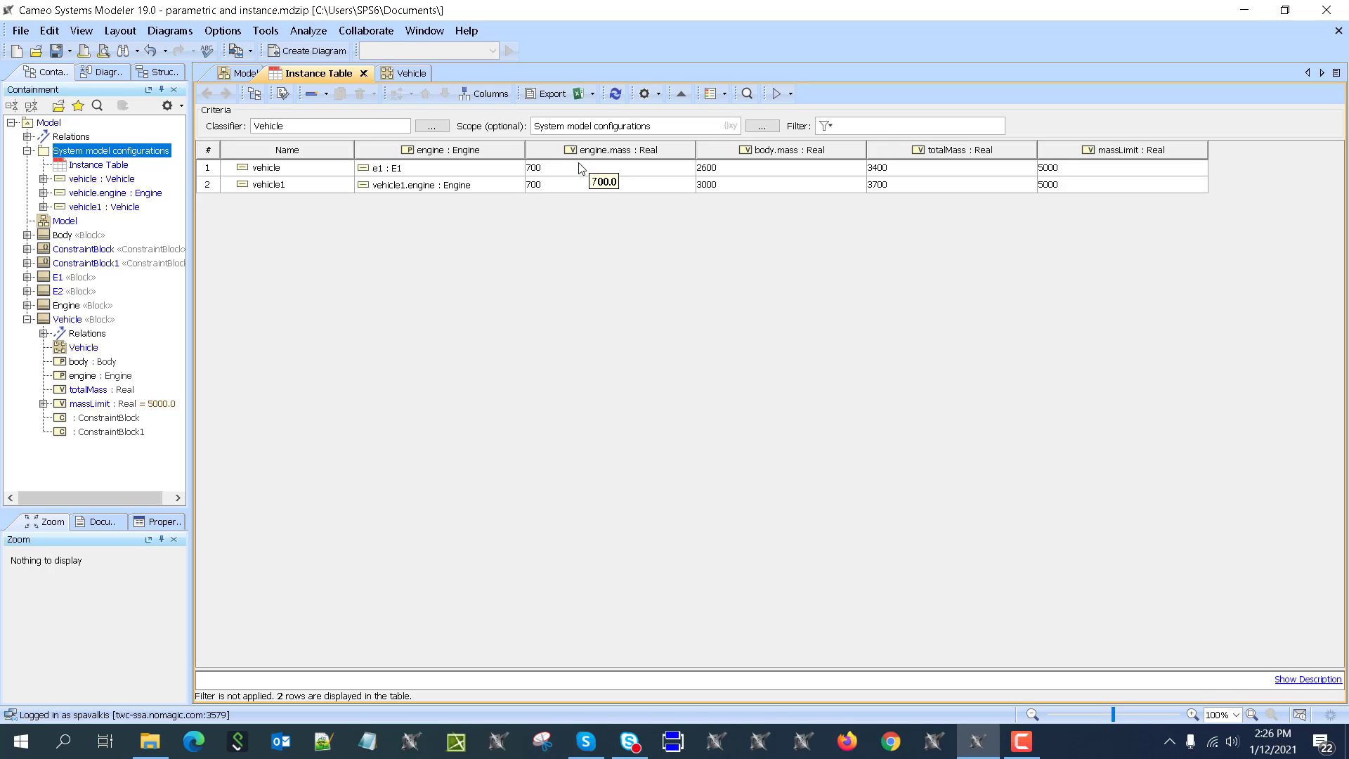
# Replace the engine of instance vehicle1 with a new instance of E2, and evaluate the table.
pyautogui.click(456, 188)
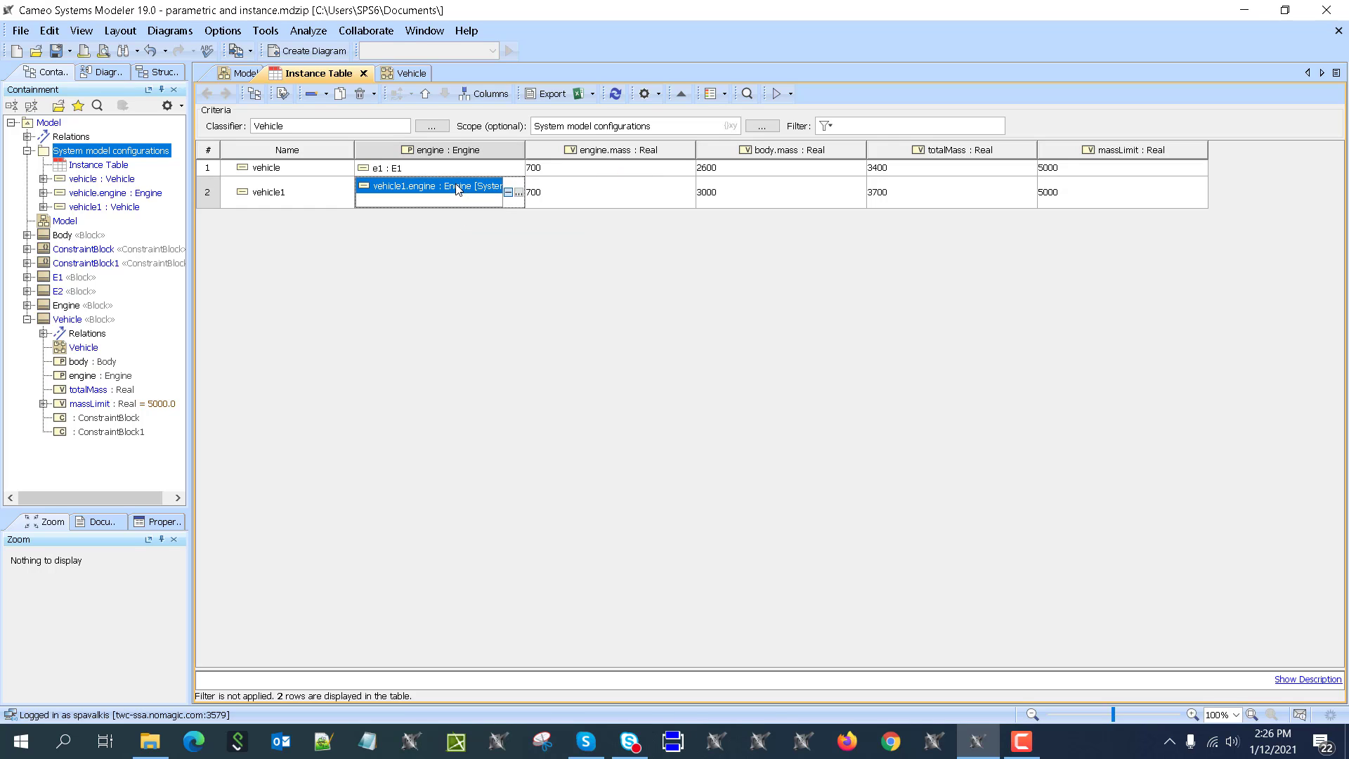
pyautogui.click(508, 192)
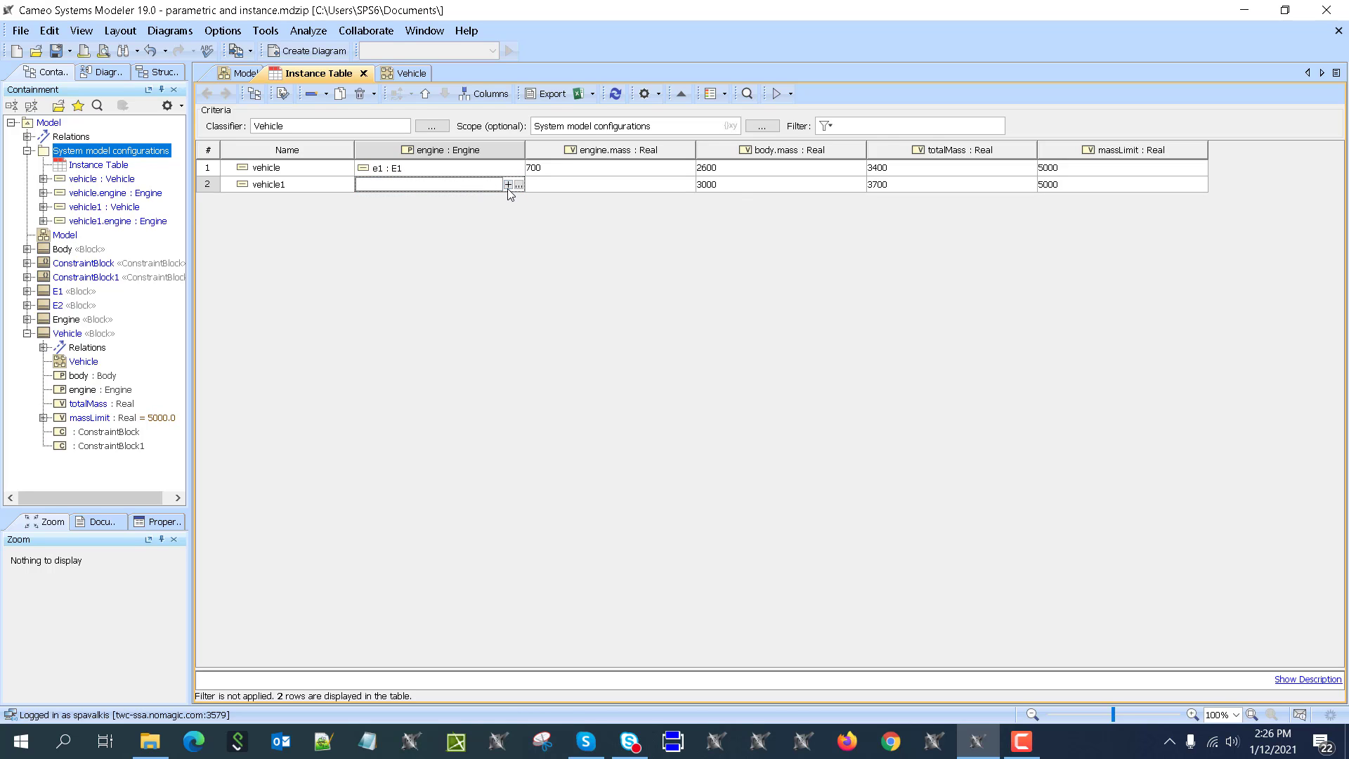
pyautogui.click(507, 184)
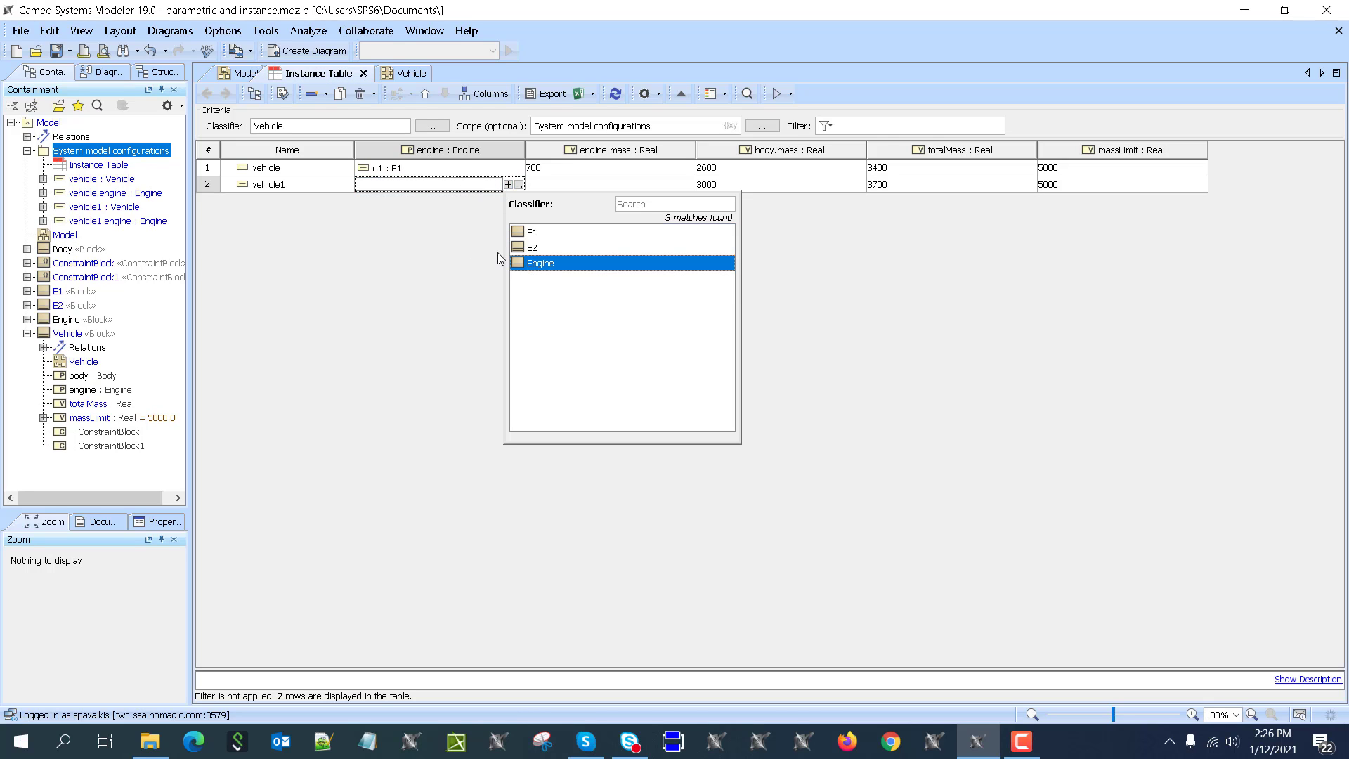
pyautogui.click(521, 250)
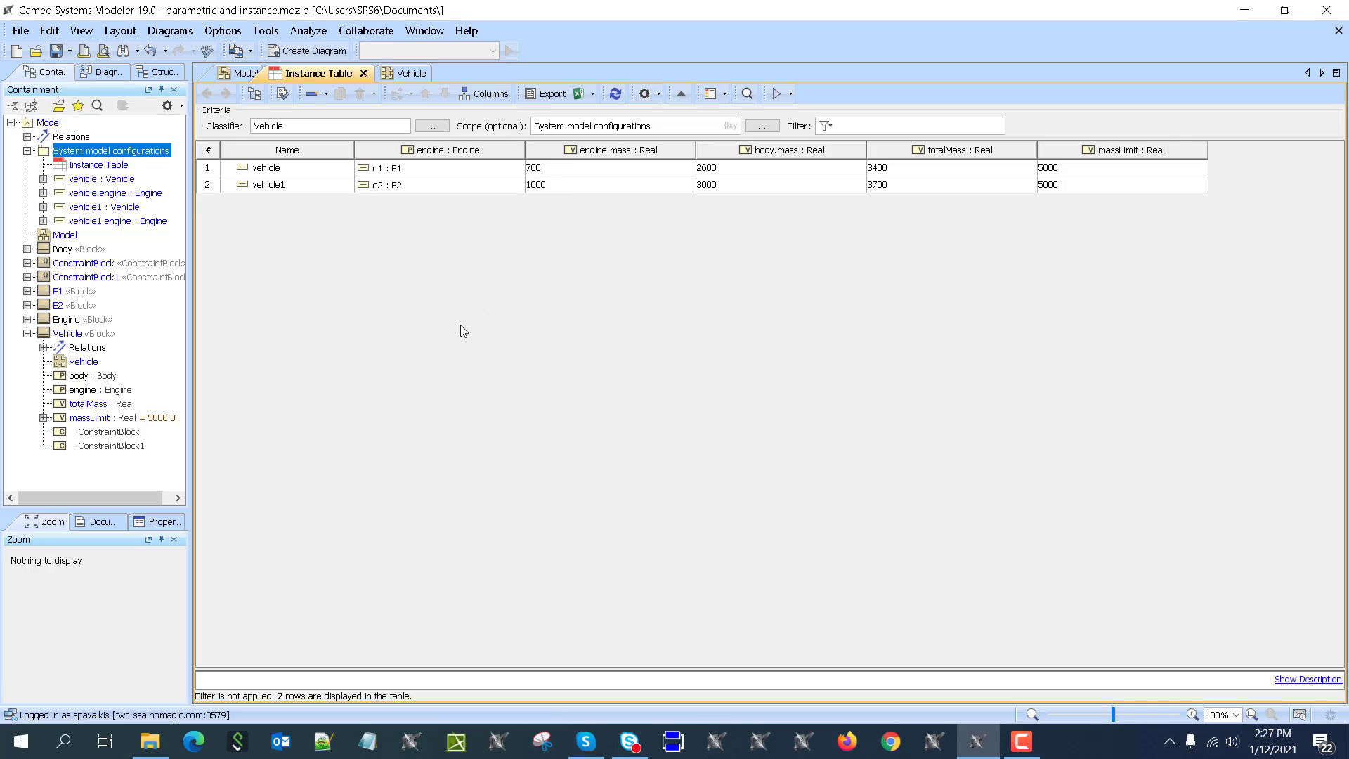
pyautogui.click(784, 97)
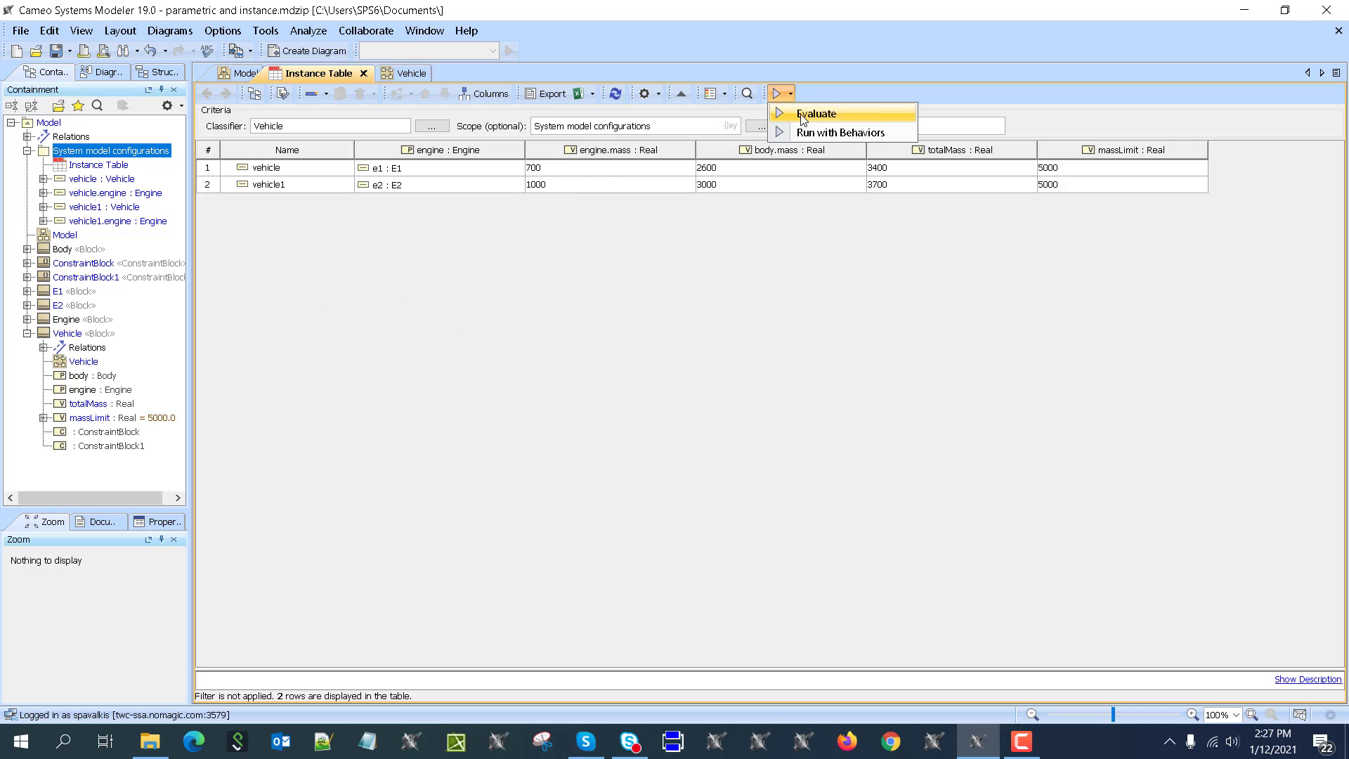
pyautogui.click(804, 111)
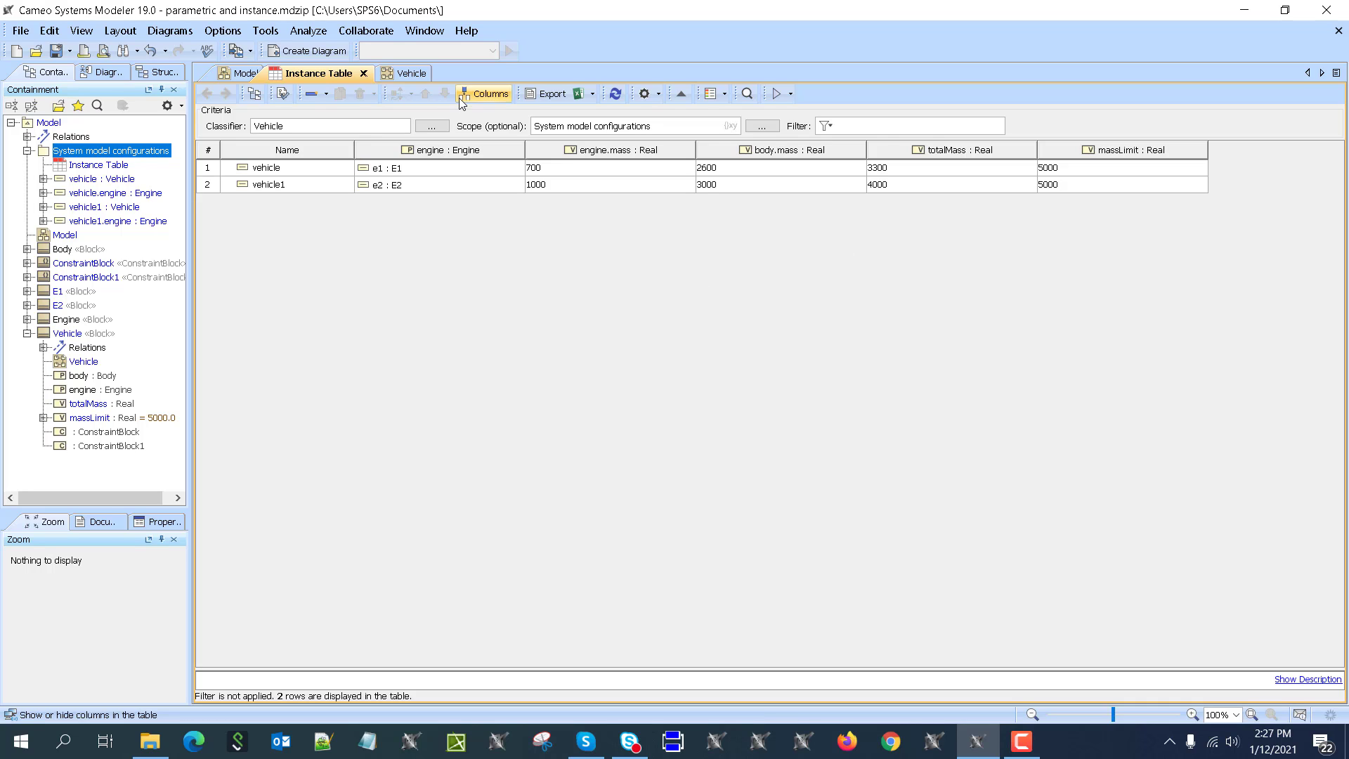
# Create a third Vehicle instance together with its parts in the instance table.
pyautogui.click(327, 93)
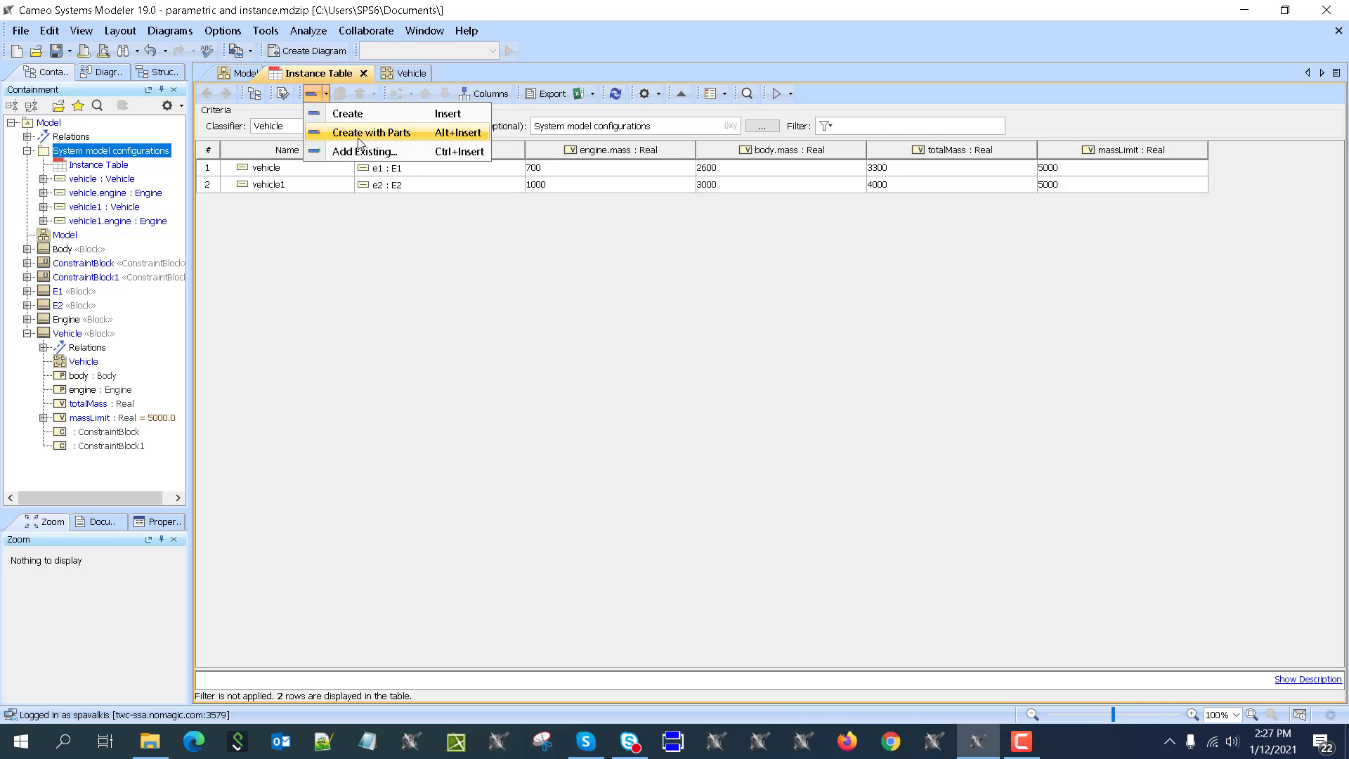
pyautogui.click(359, 133)
pyautogui.click(419, 233)
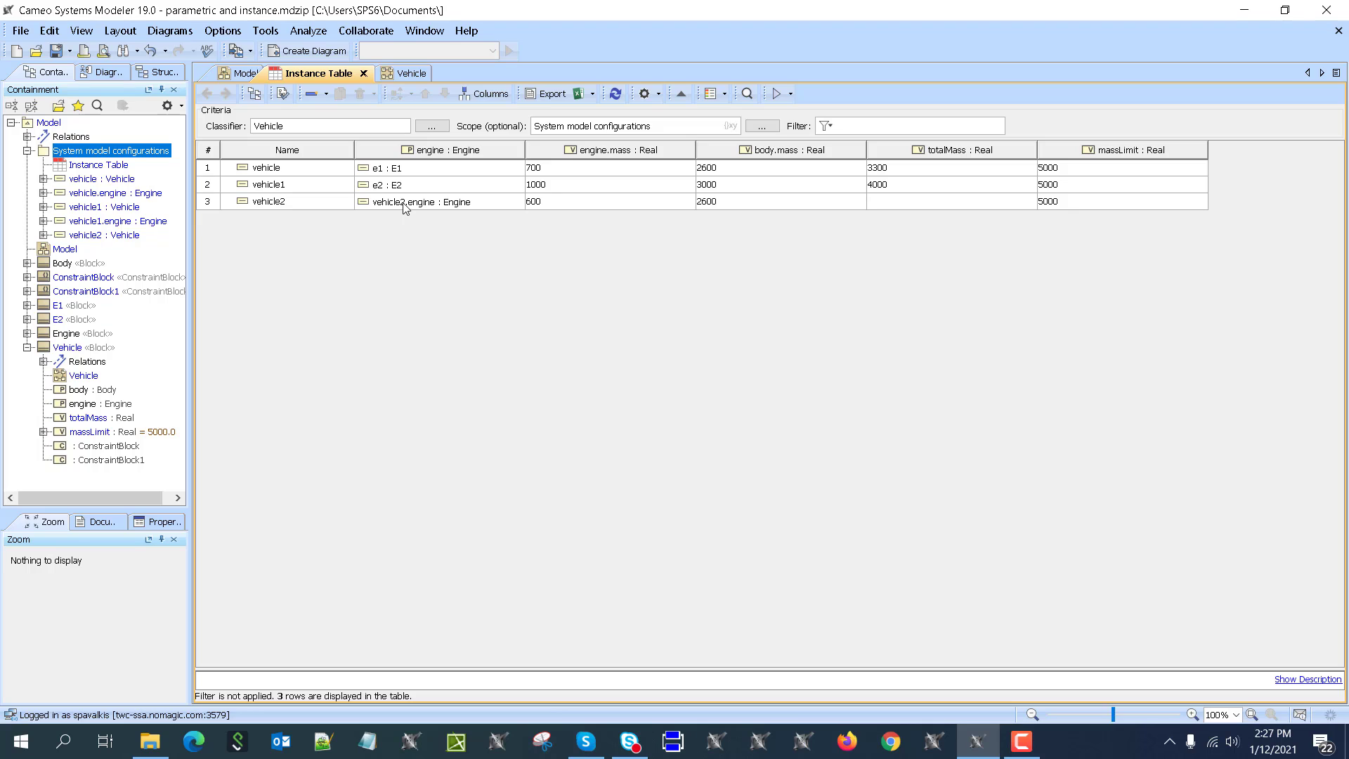
# Set the third Vehicle instance's engine mass to 1500 and evaluate the table.
pyautogui.doubleClick(535, 202)
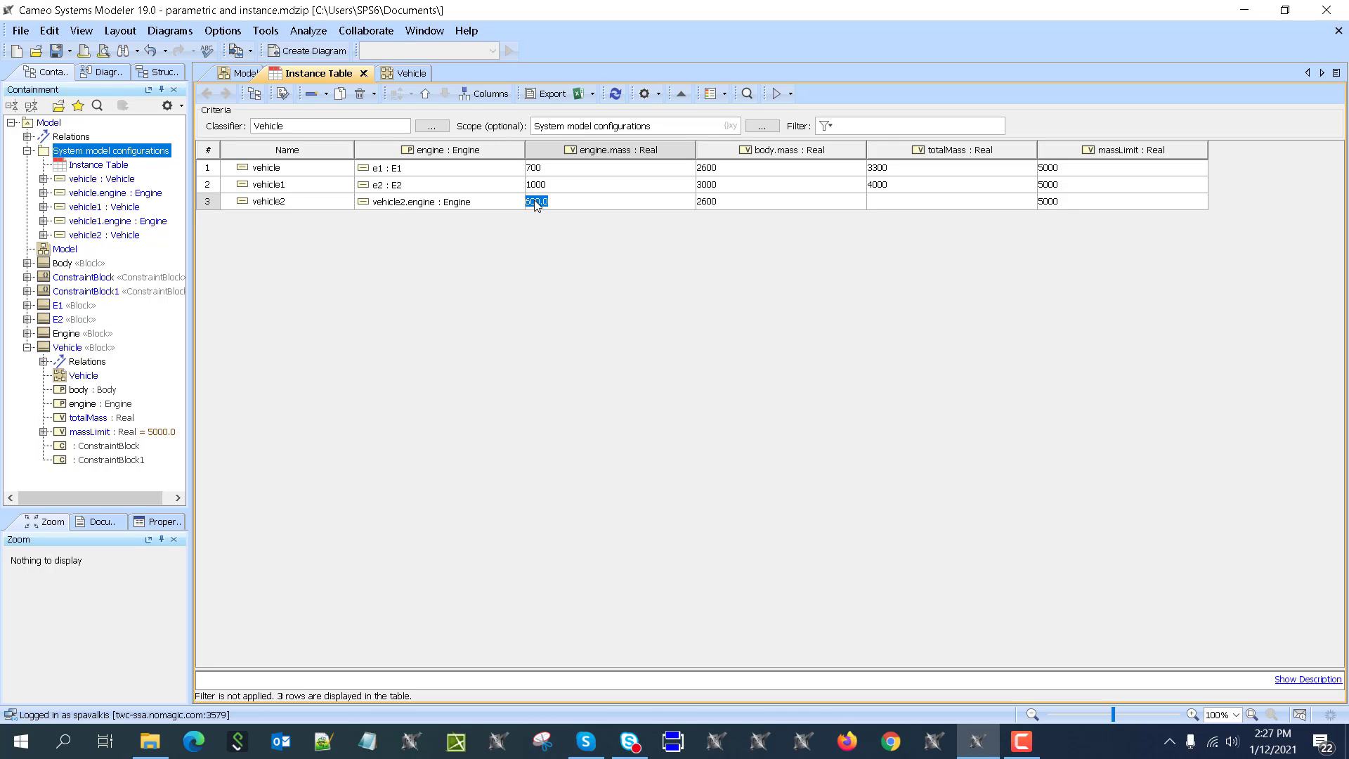
pyautogui.write('1500')
pyautogui.press('Return')
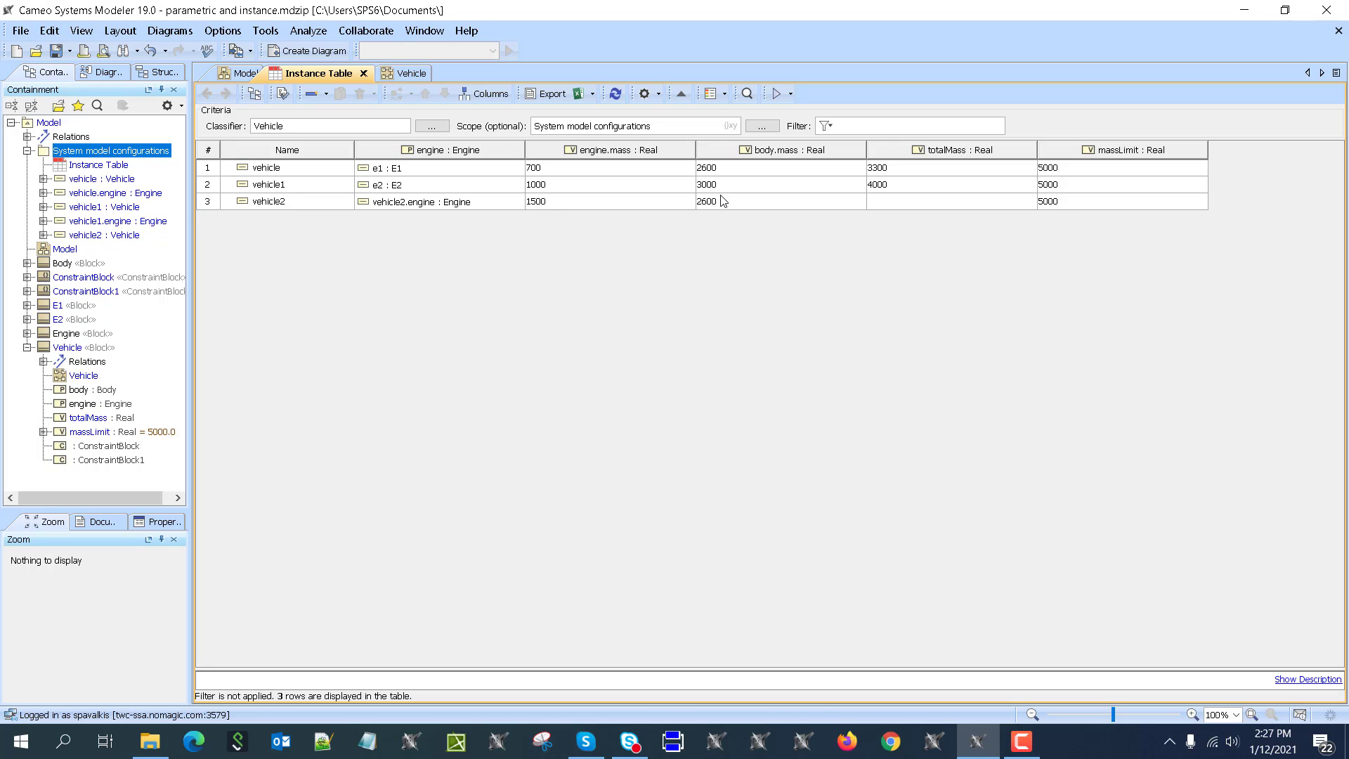
pyautogui.click(776, 94)
pyautogui.click(793, 115)
# Set the third Vehicle instance's body mass to 3600 and evaluate the table.
pyautogui.doubleClick(730, 204)
pyautogui.write('3')
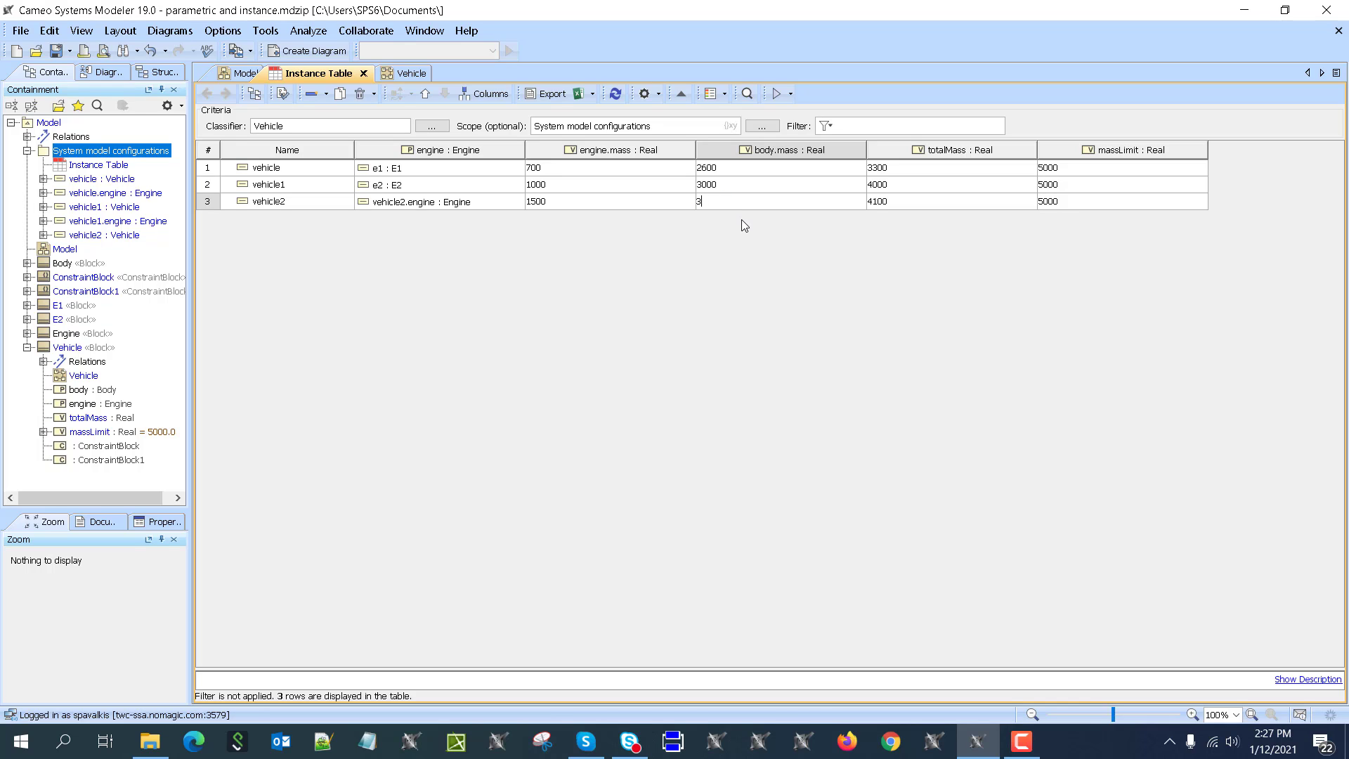
pyautogui.write('600')
pyautogui.press('Return')
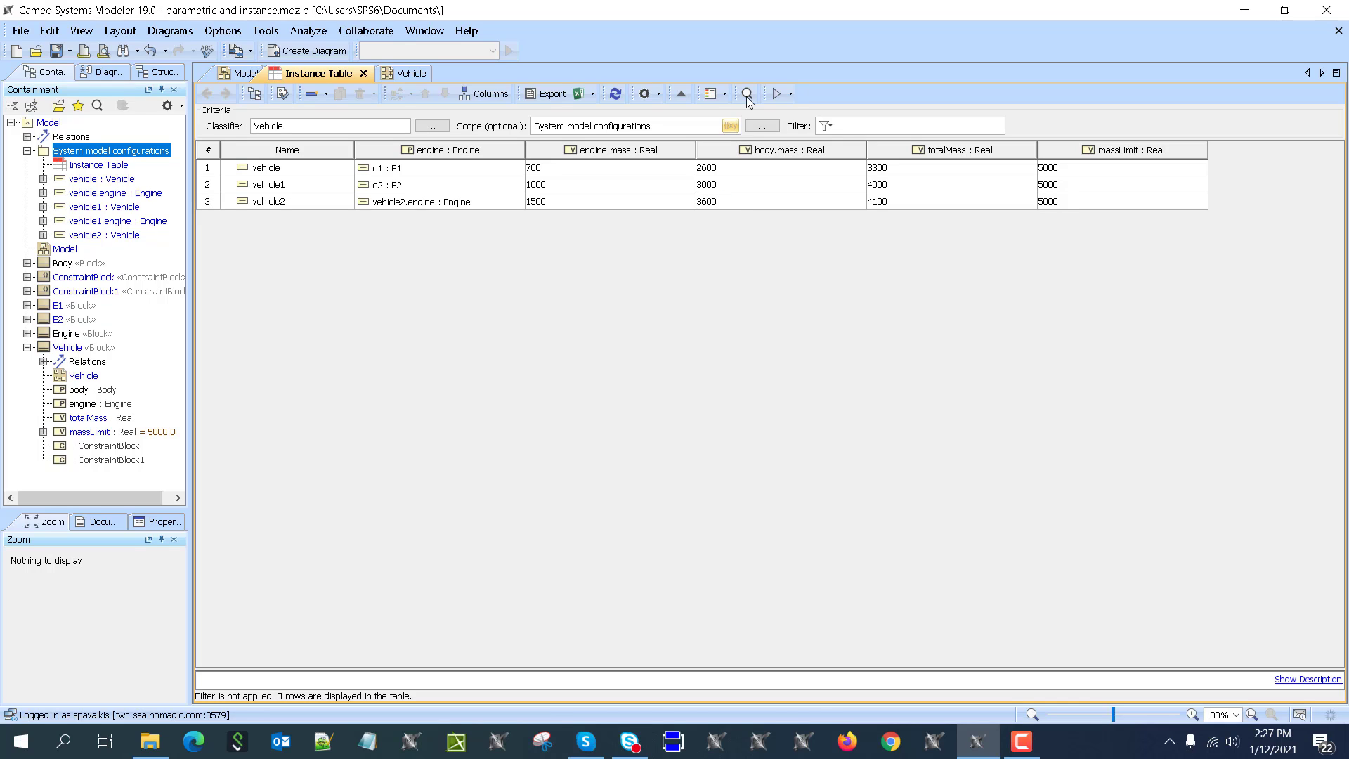
pyautogui.click(782, 95)
pyautogui.click(801, 113)
# Create a Simulation Configuration Diagram under the root Model package and place a SimulationConfig element on it.
pyautogui.click(50, 123)
pyautogui.click(304, 52)
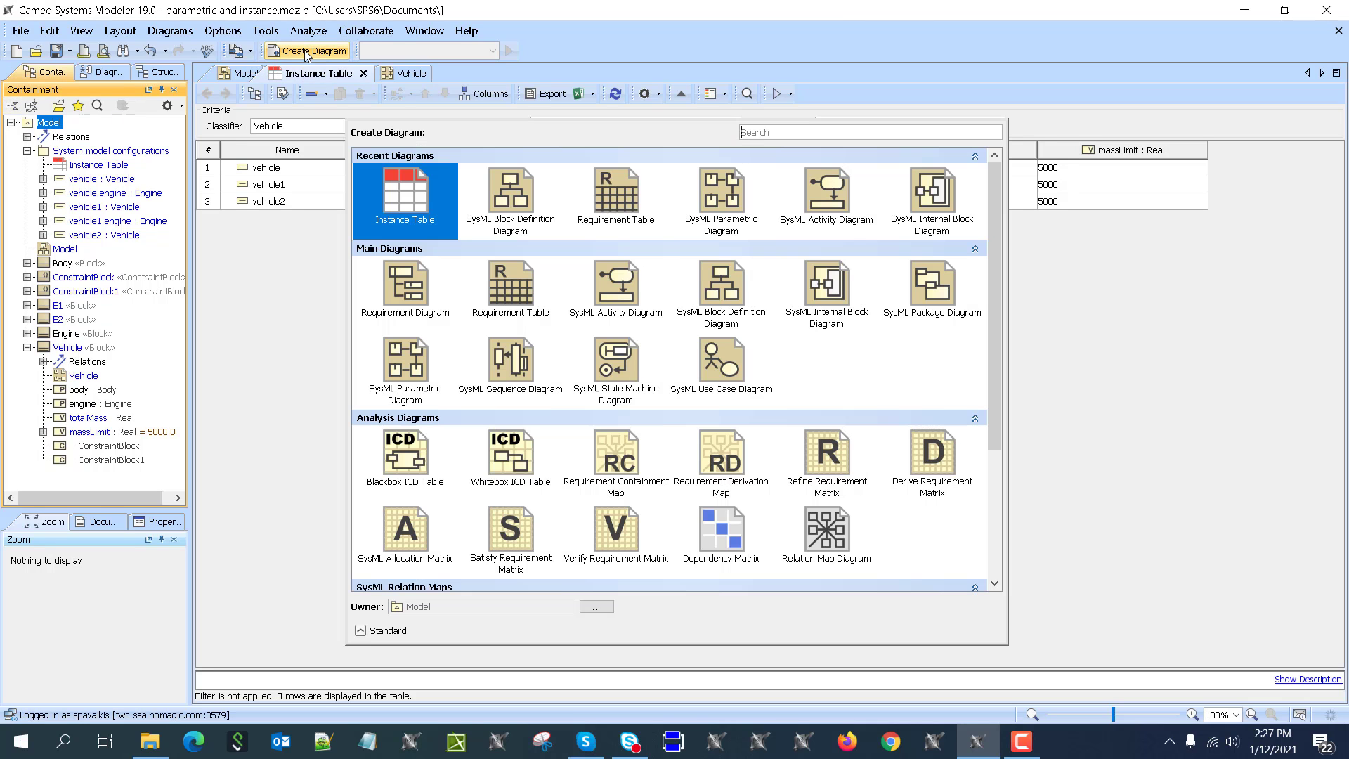
pyautogui.write('simula')
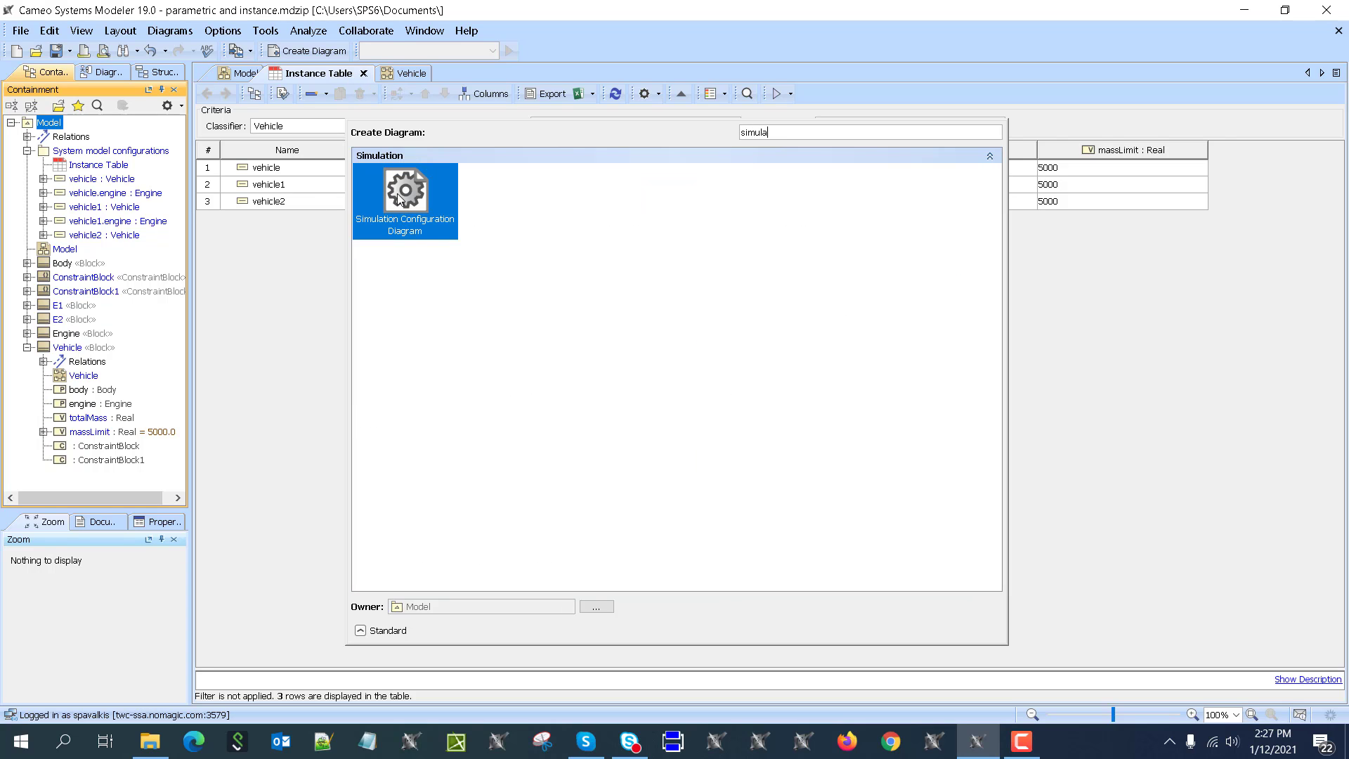
pyautogui.click(398, 198)
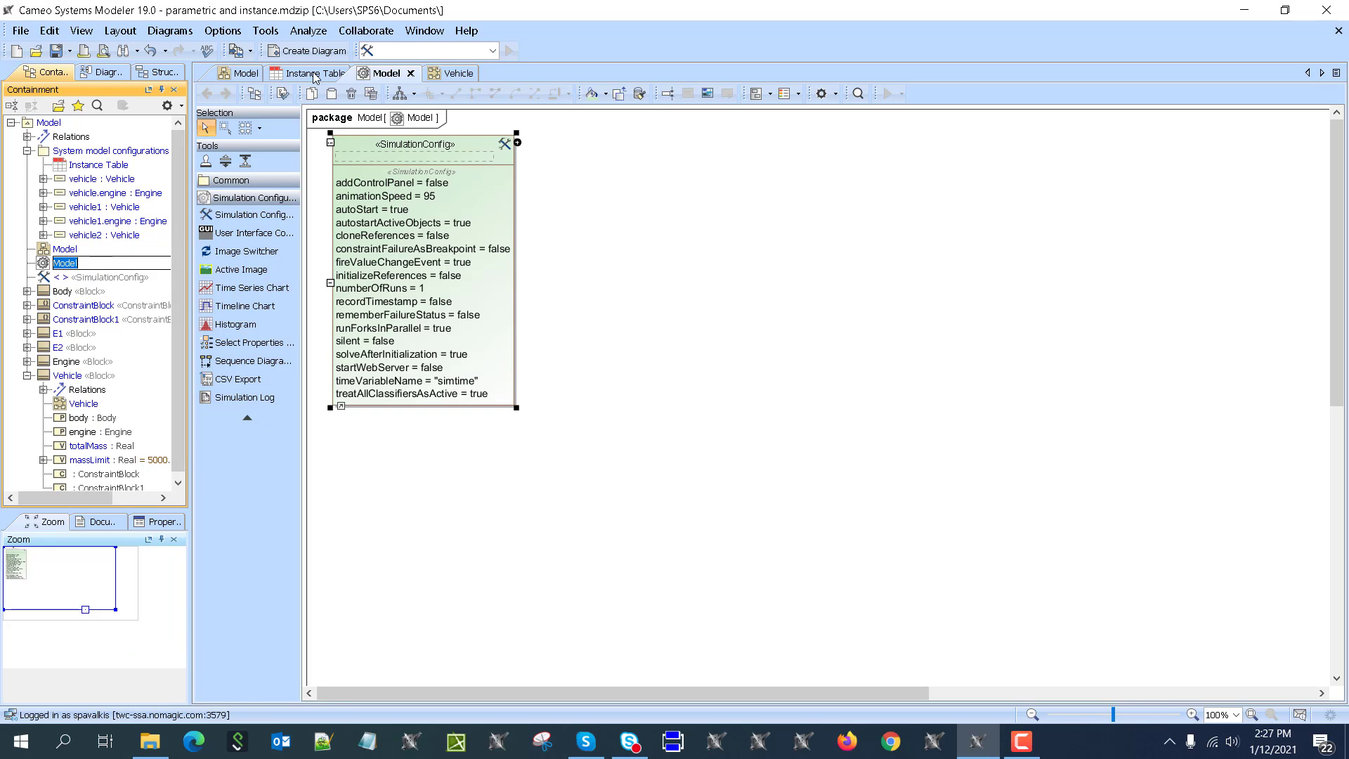
# Return to the instance table and evaluate all Vehicle configurations again to check total mass against the mass limit.
pyautogui.click(313, 74)
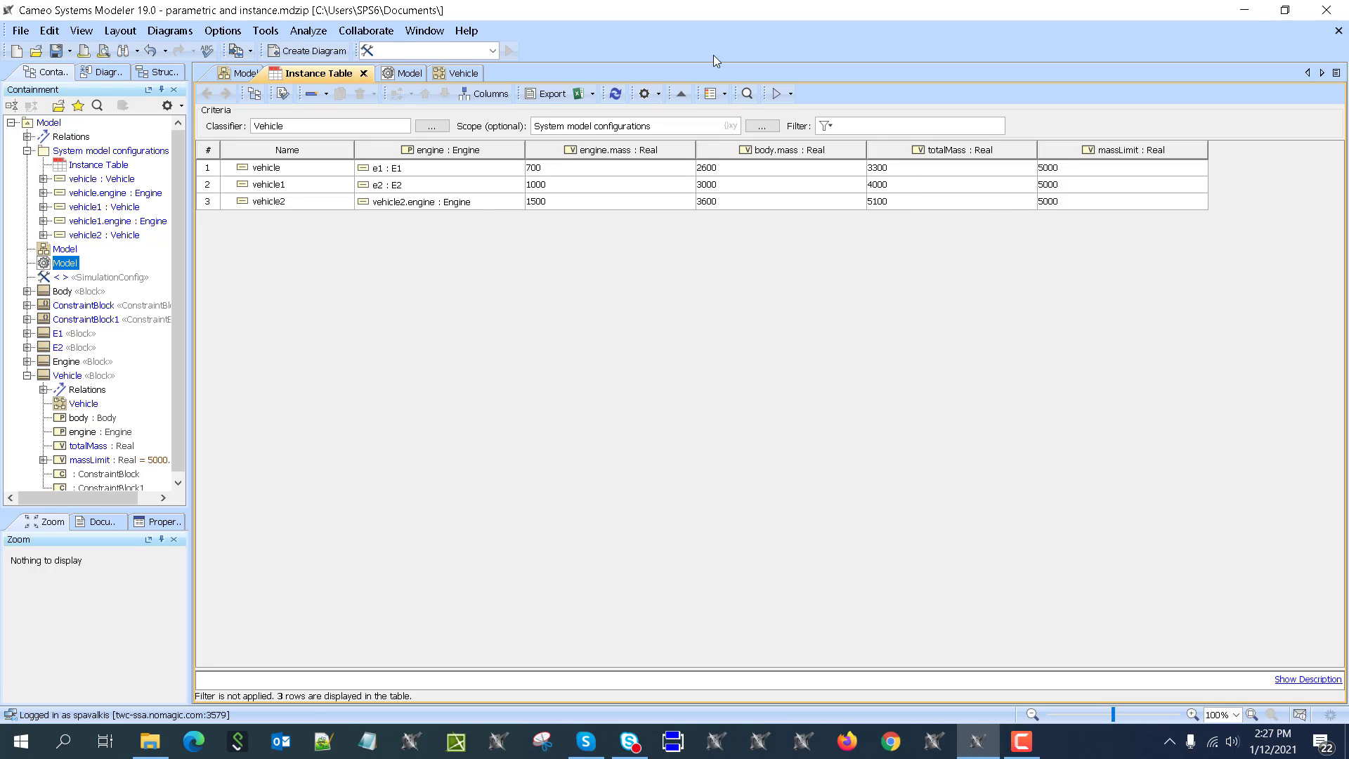
pyautogui.click(783, 97)
pyautogui.click(783, 115)
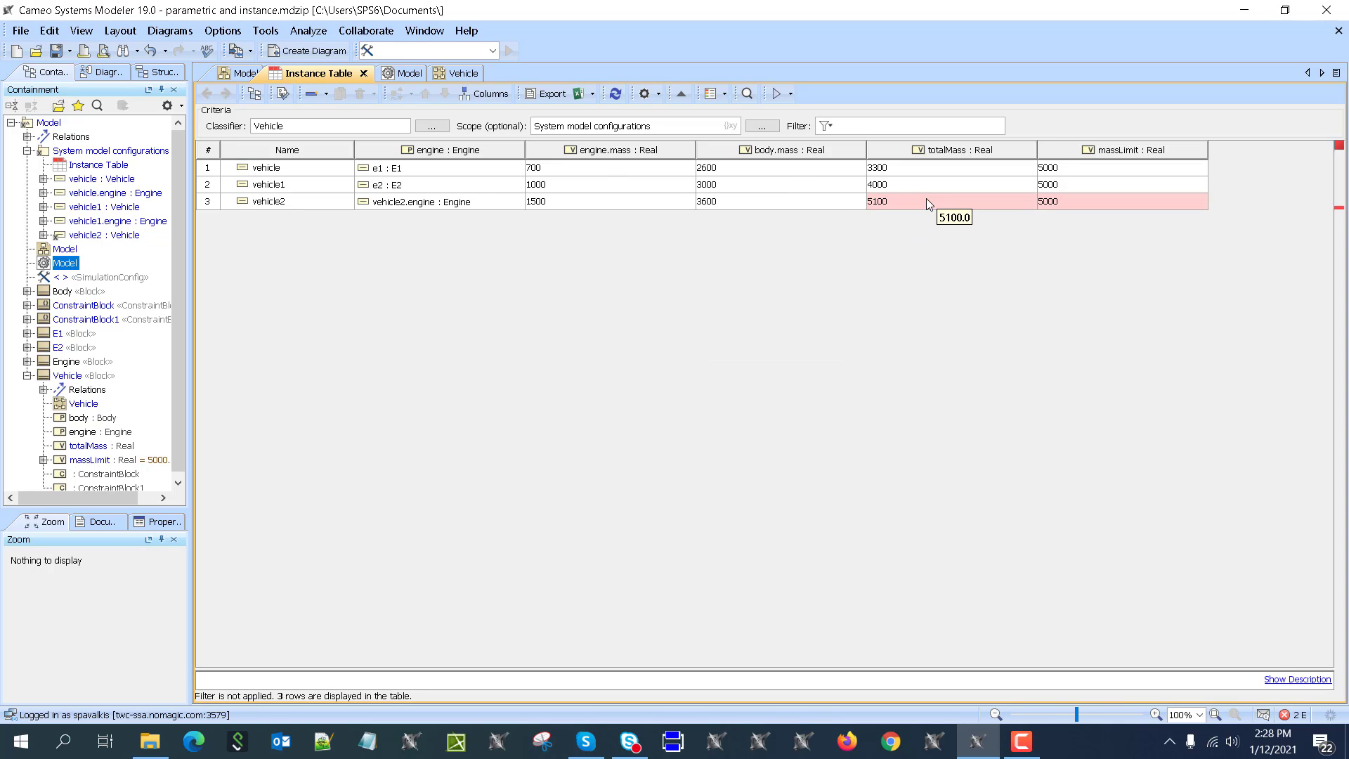
pyautogui.moveTo(933, 202)
# Review the block definition diagram, the System model configurations package and the evaluated instance table.
pyautogui.click(240, 73)
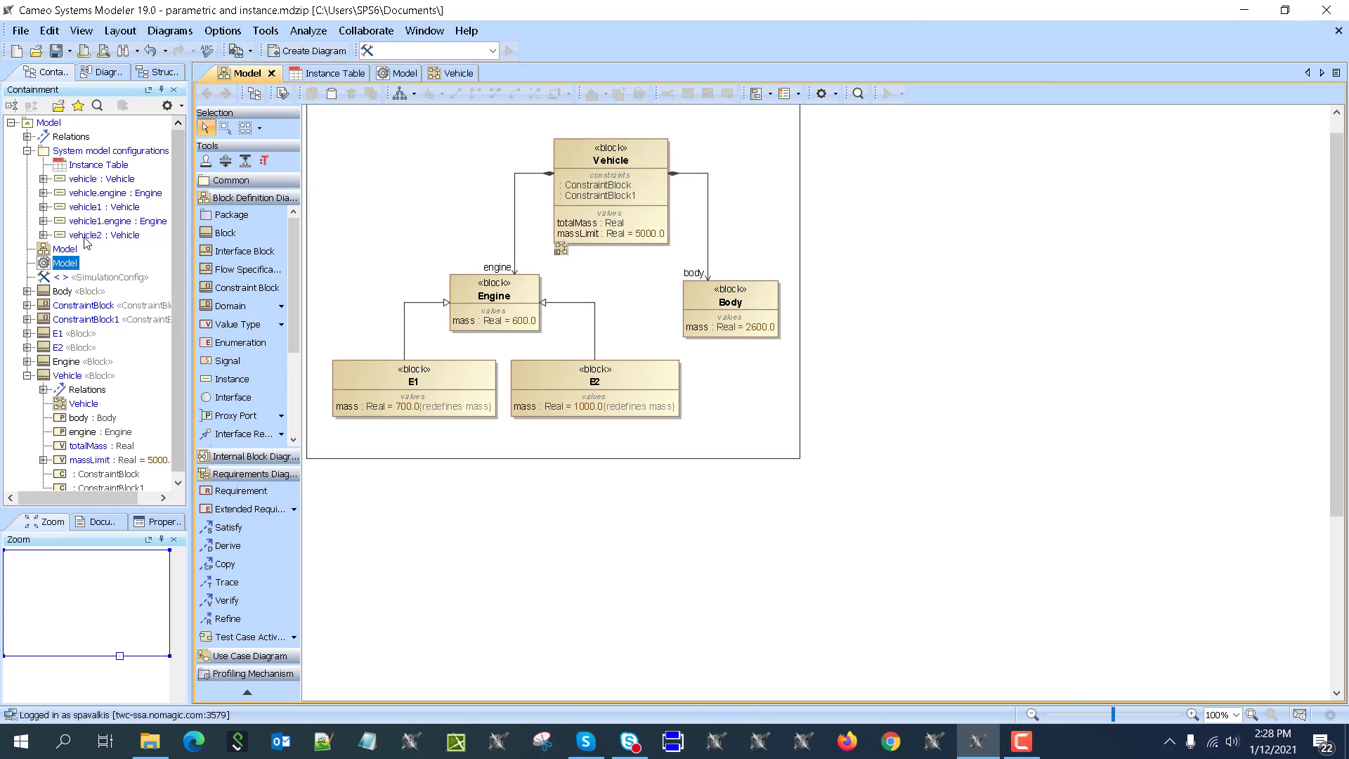
pyautogui.click(27, 150)
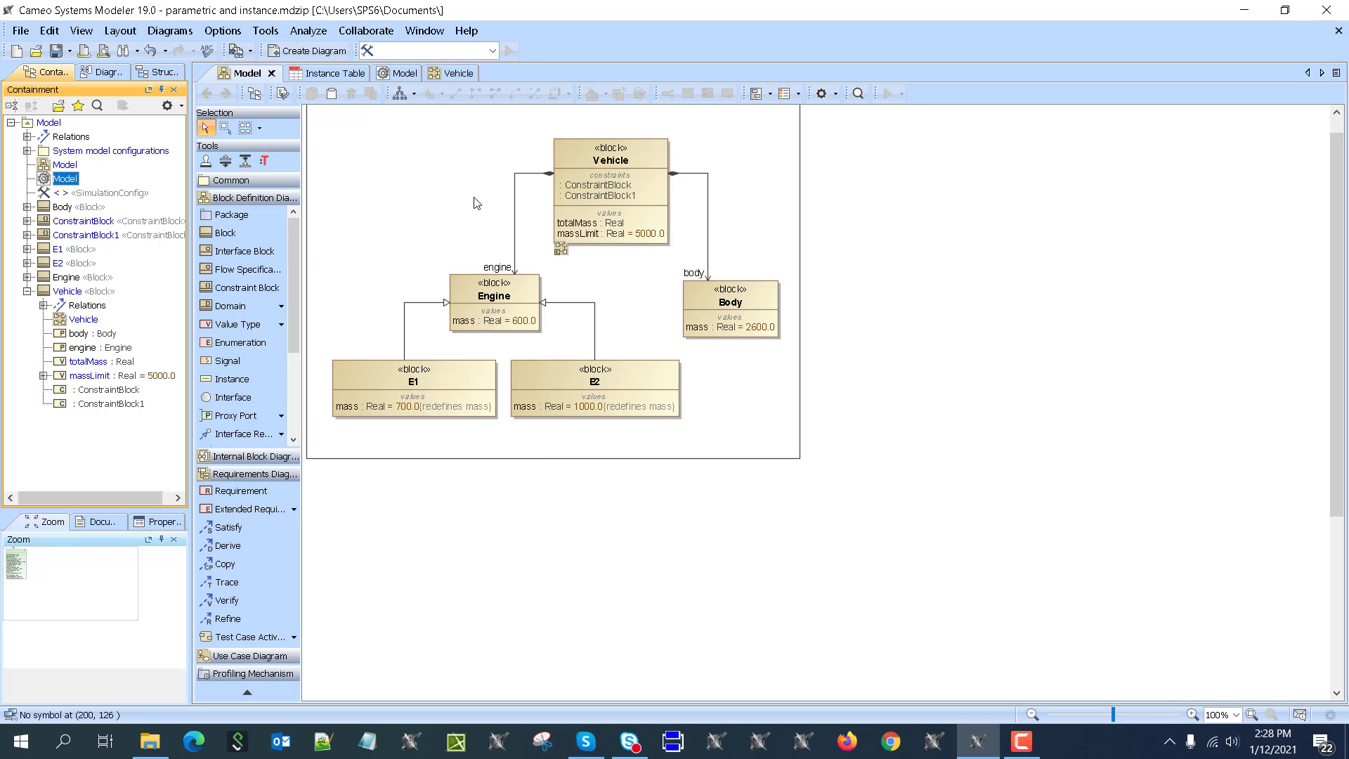
pyautogui.click(28, 150)
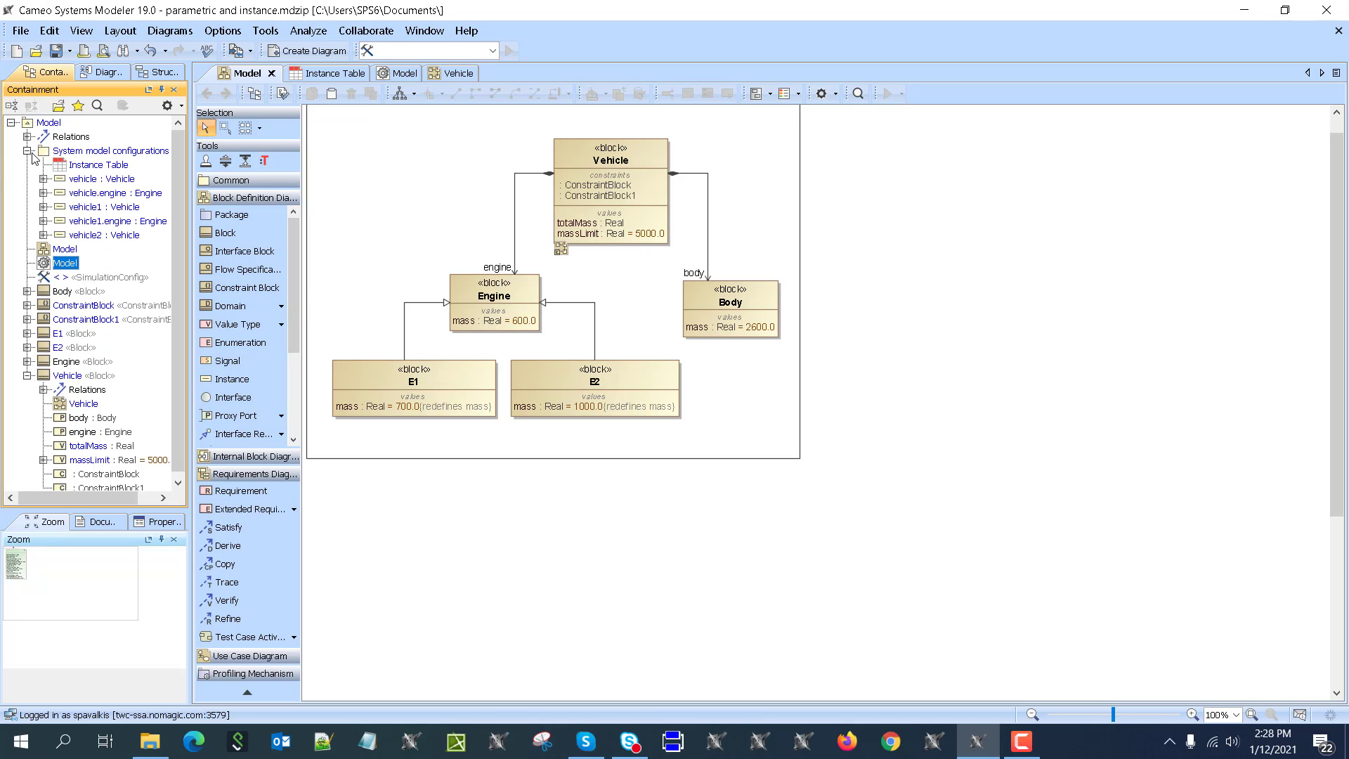
pyautogui.click(335, 73)
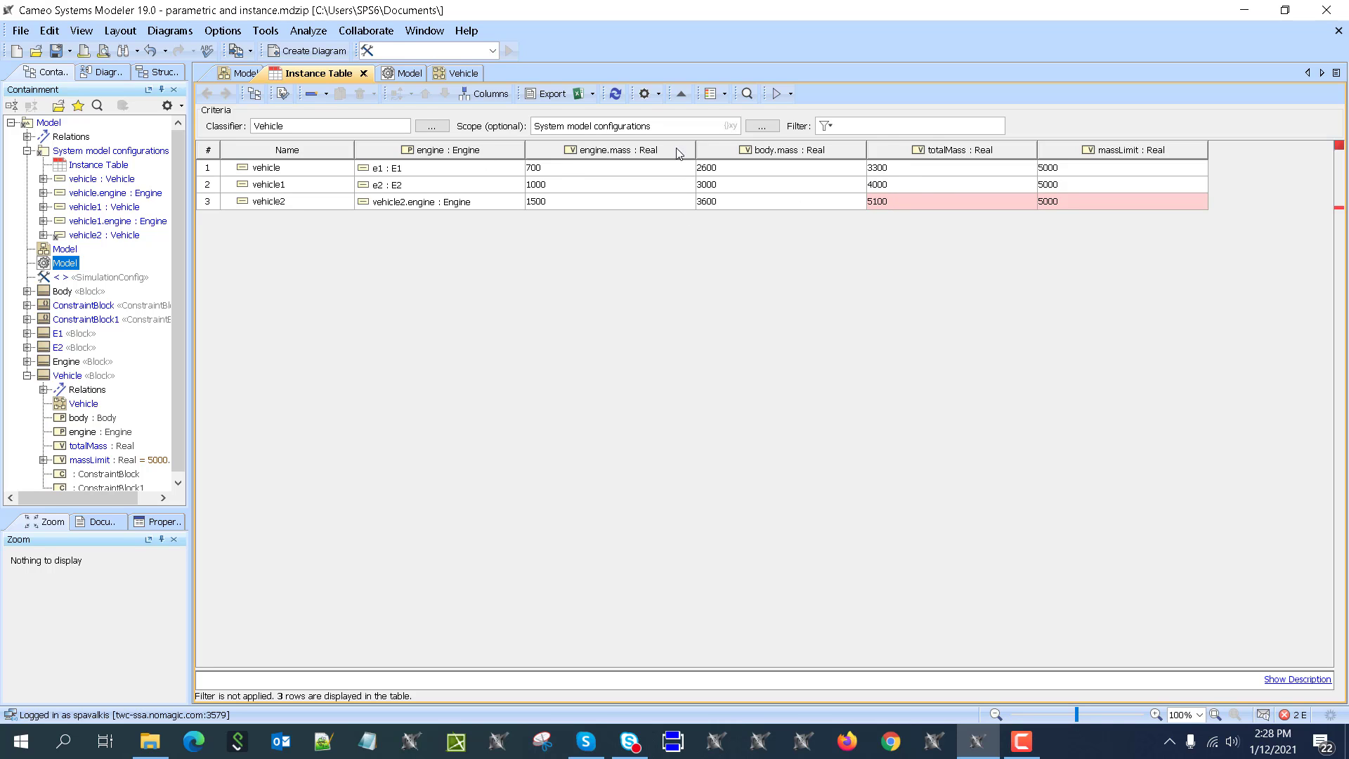
pyautogui.click(249, 73)
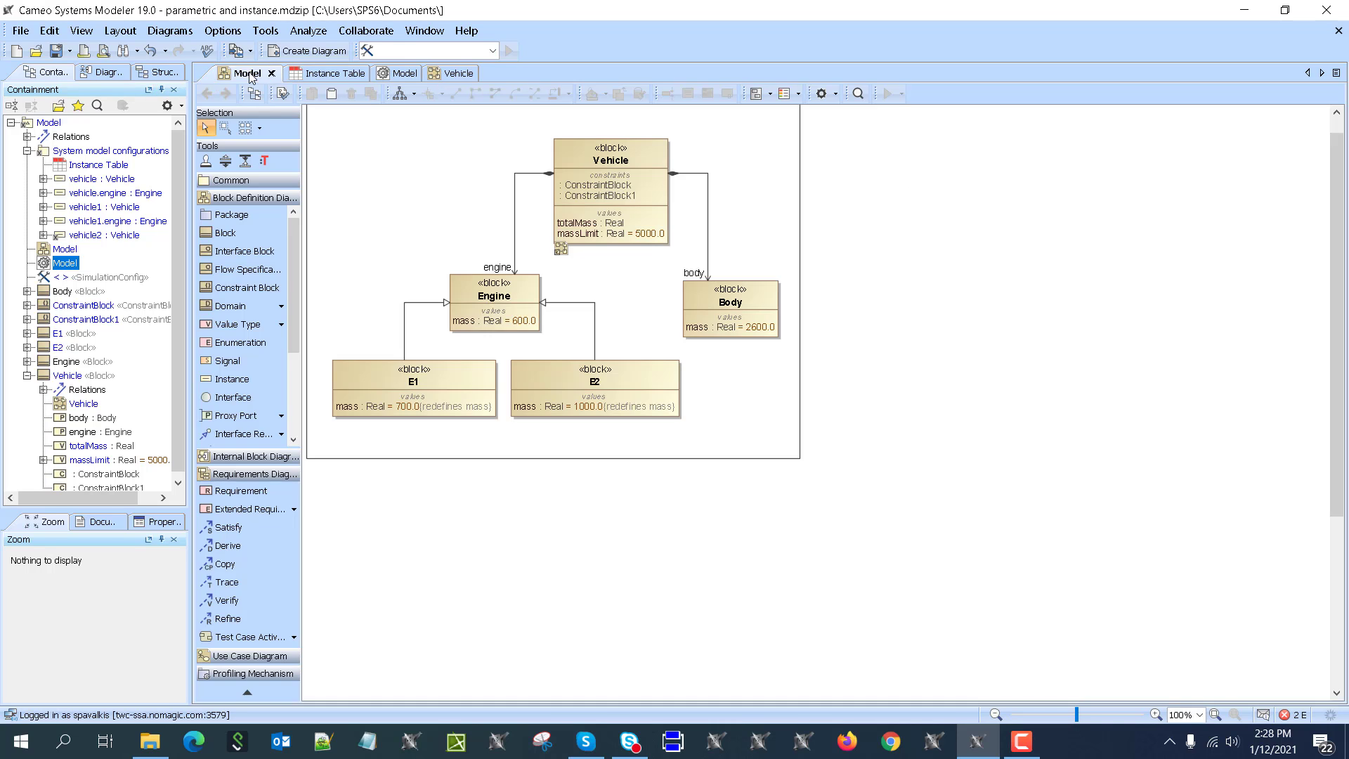